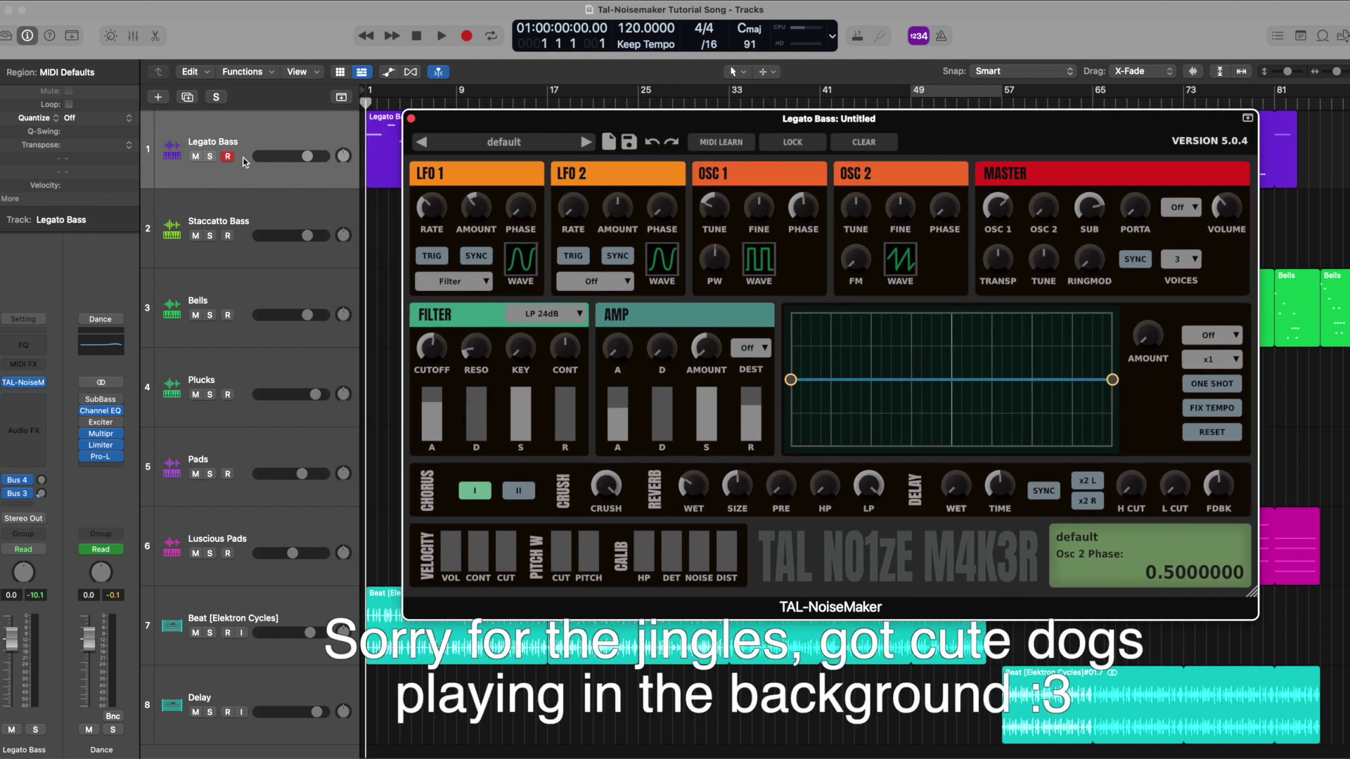
# - Solo the Legato Bass track and move its synth window lower to uncover the track's regions
pyautogui.click(209, 158)
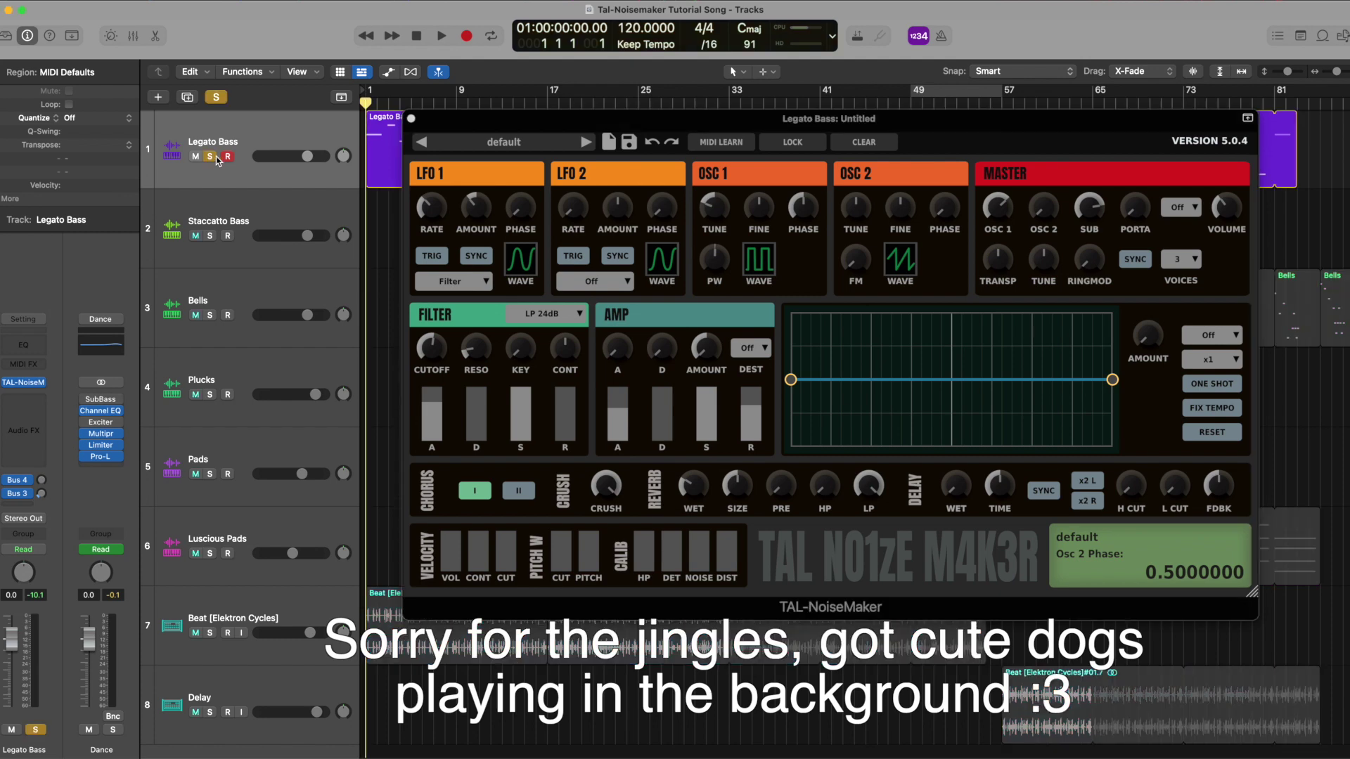
pyautogui.moveTo(506, 117); pyautogui.dragTo(491, 155)
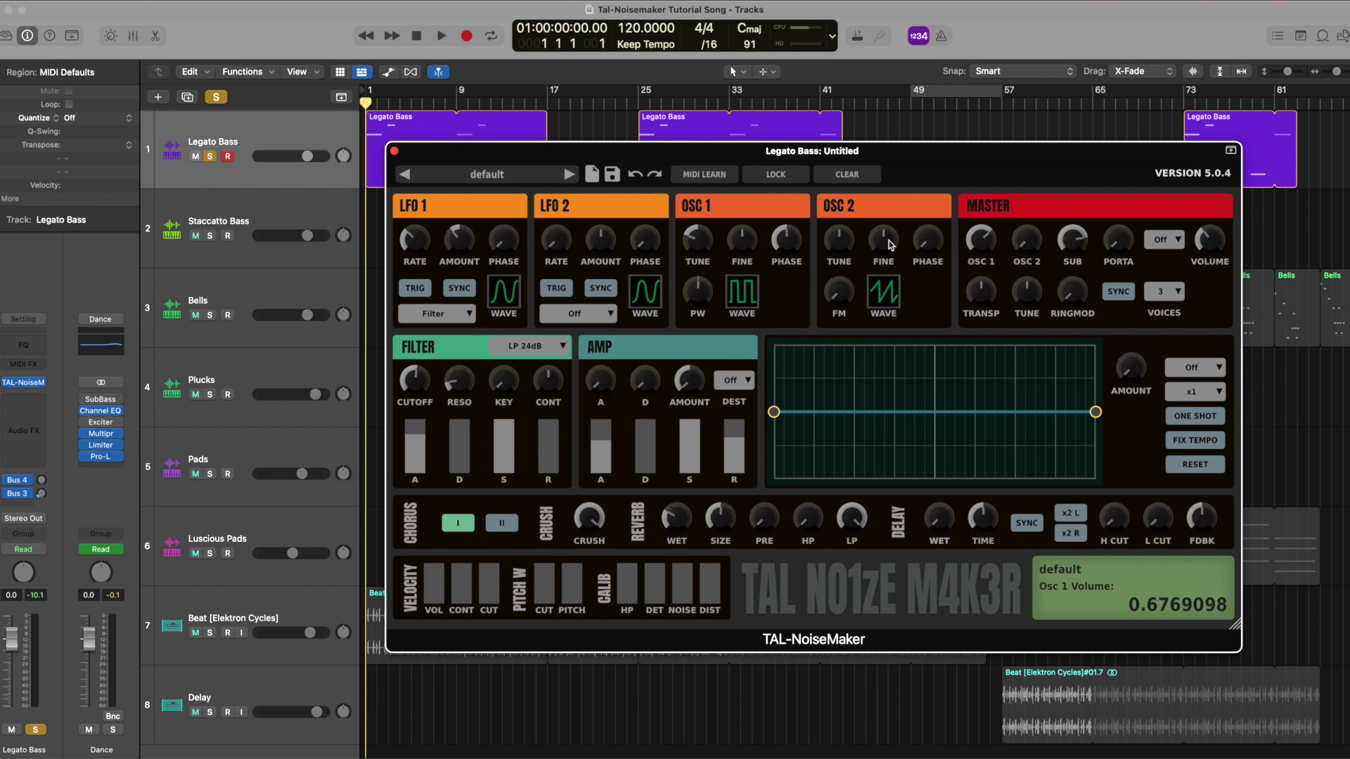
# - Check the Osc 1 waveform choices and the LFO 1 destination choices in the Legato Bass synth
pyautogui.click(744, 299)
pyautogui.click(743, 361)
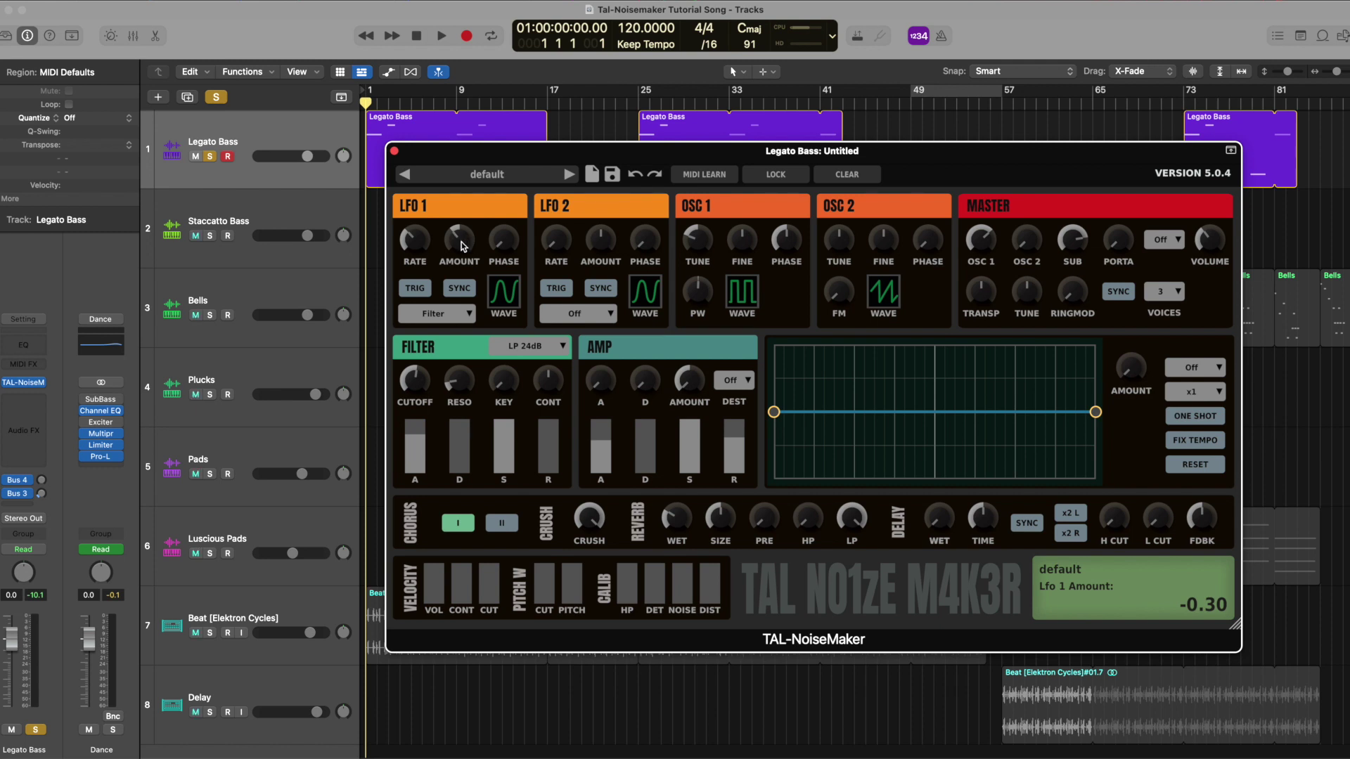
pyautogui.click(439, 313)
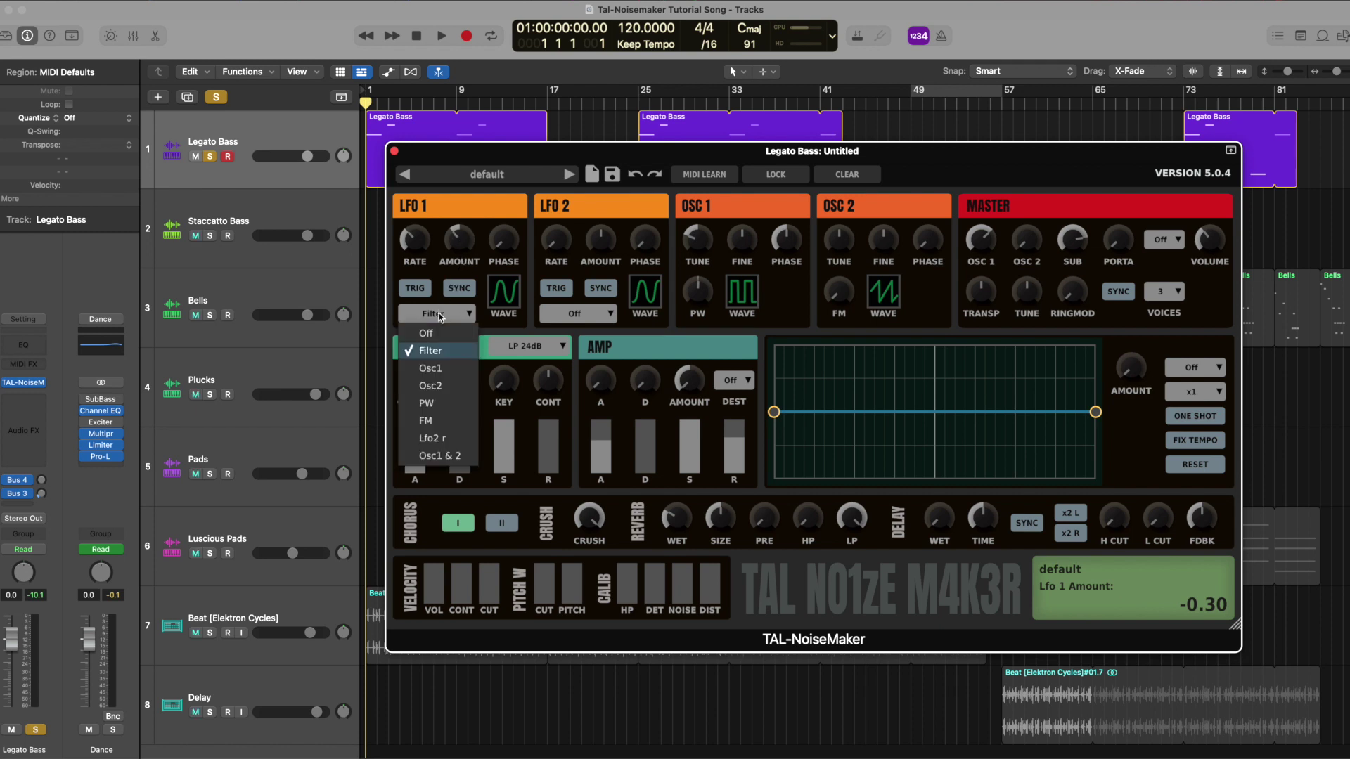
pyautogui.click(439, 316)
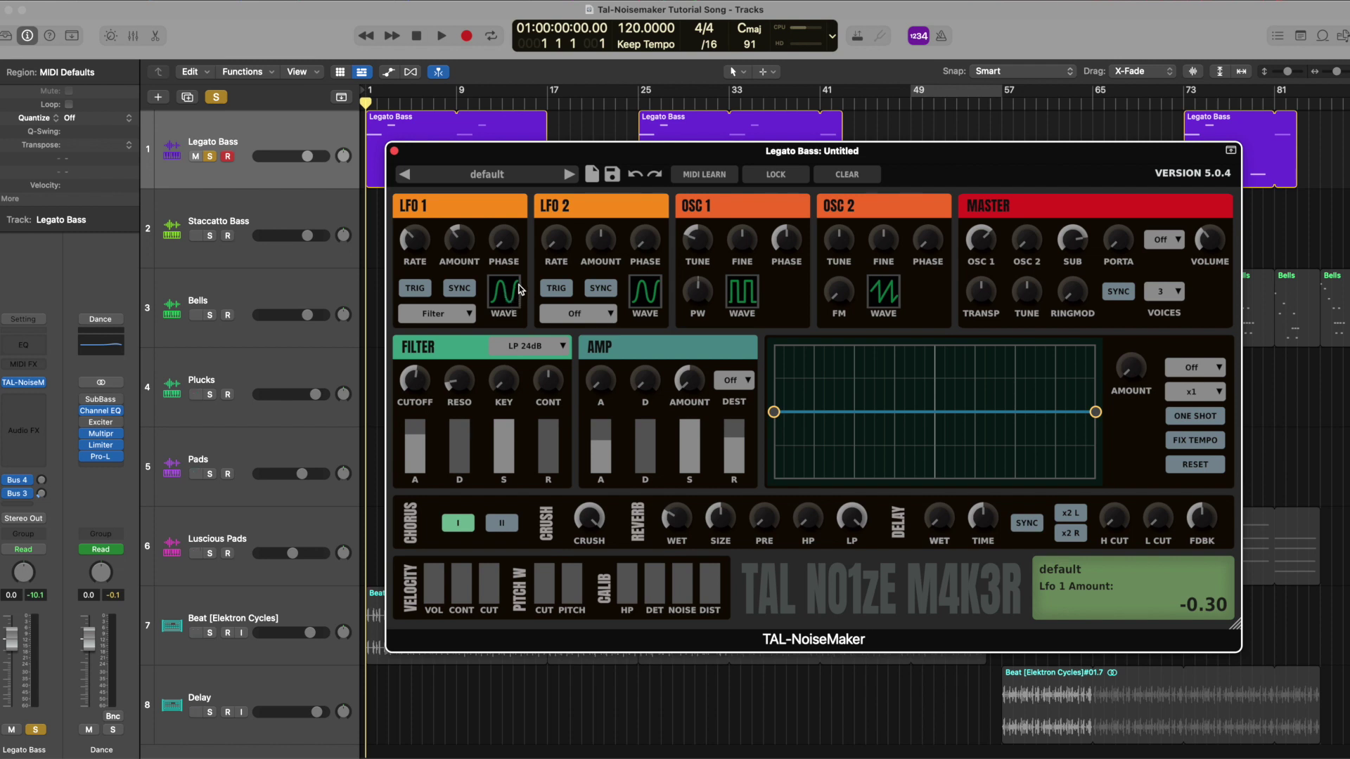
# - Play back the soloed Legato Bass from the start, stop it, and inspect the synth's amp envelope settings
pyautogui.press('space')
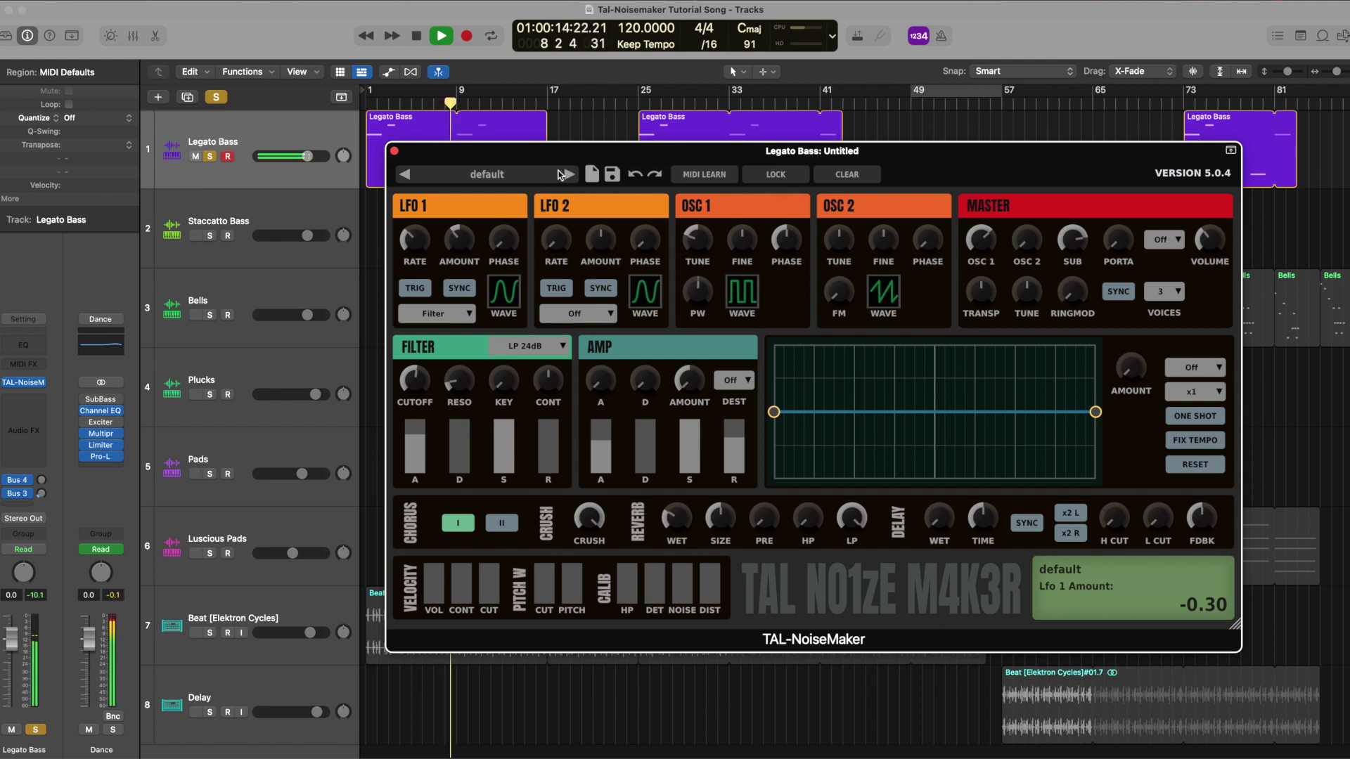
pyautogui.press('space')
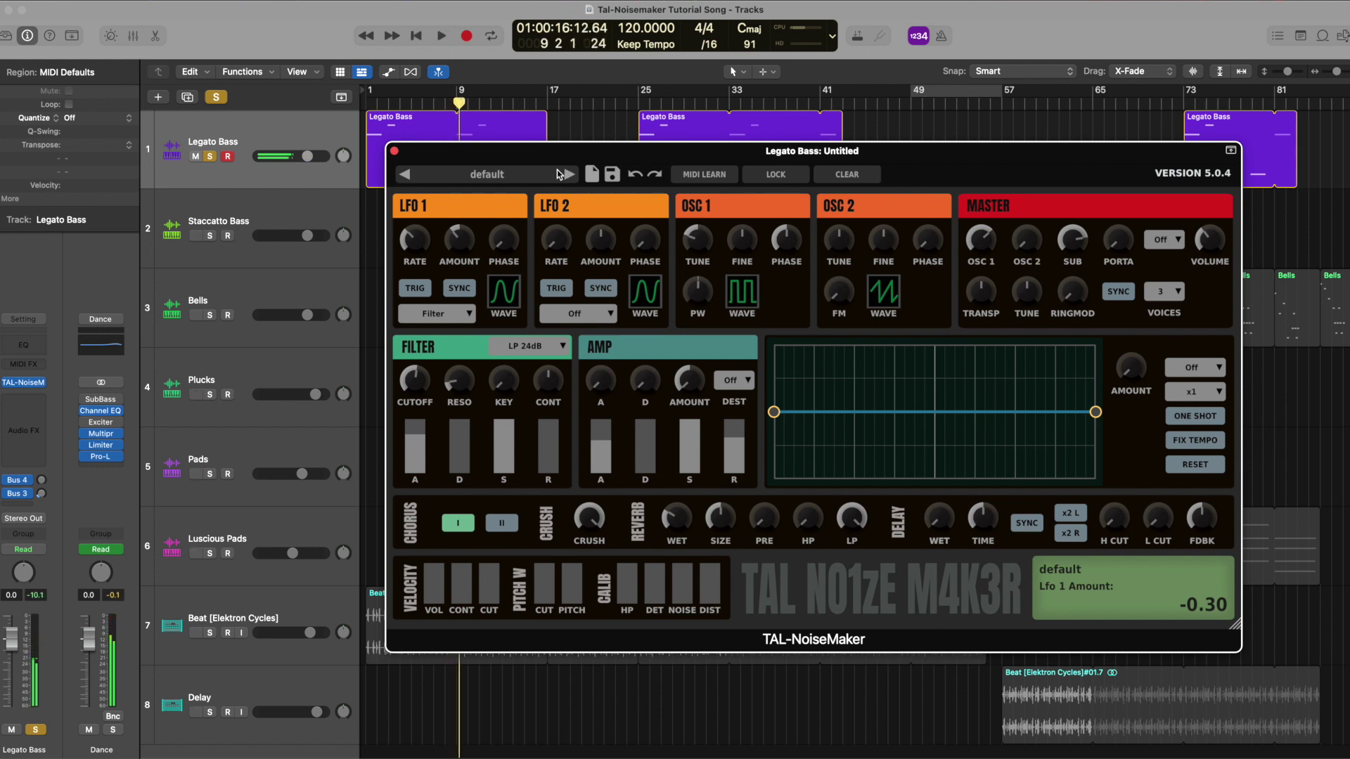
pyautogui.click(601, 457)
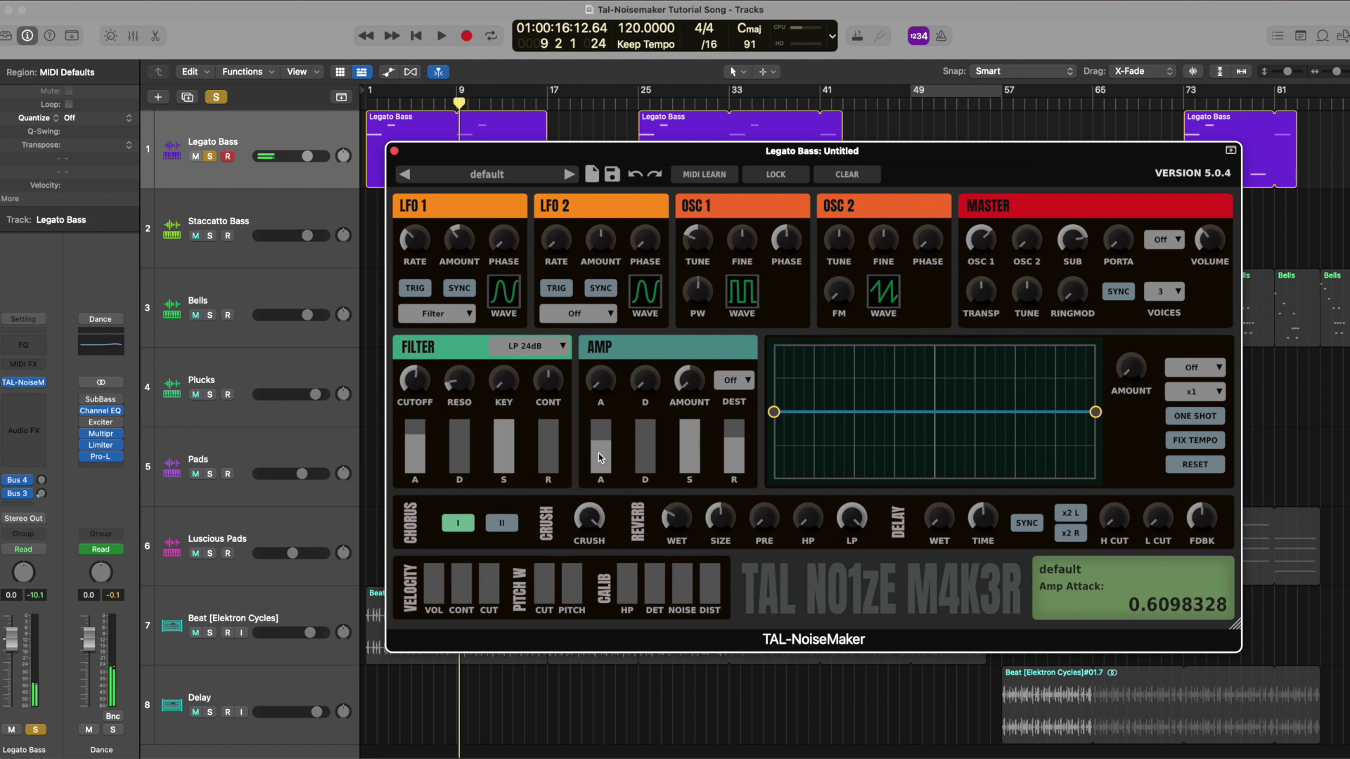
pyautogui.moveTo(732, 450)
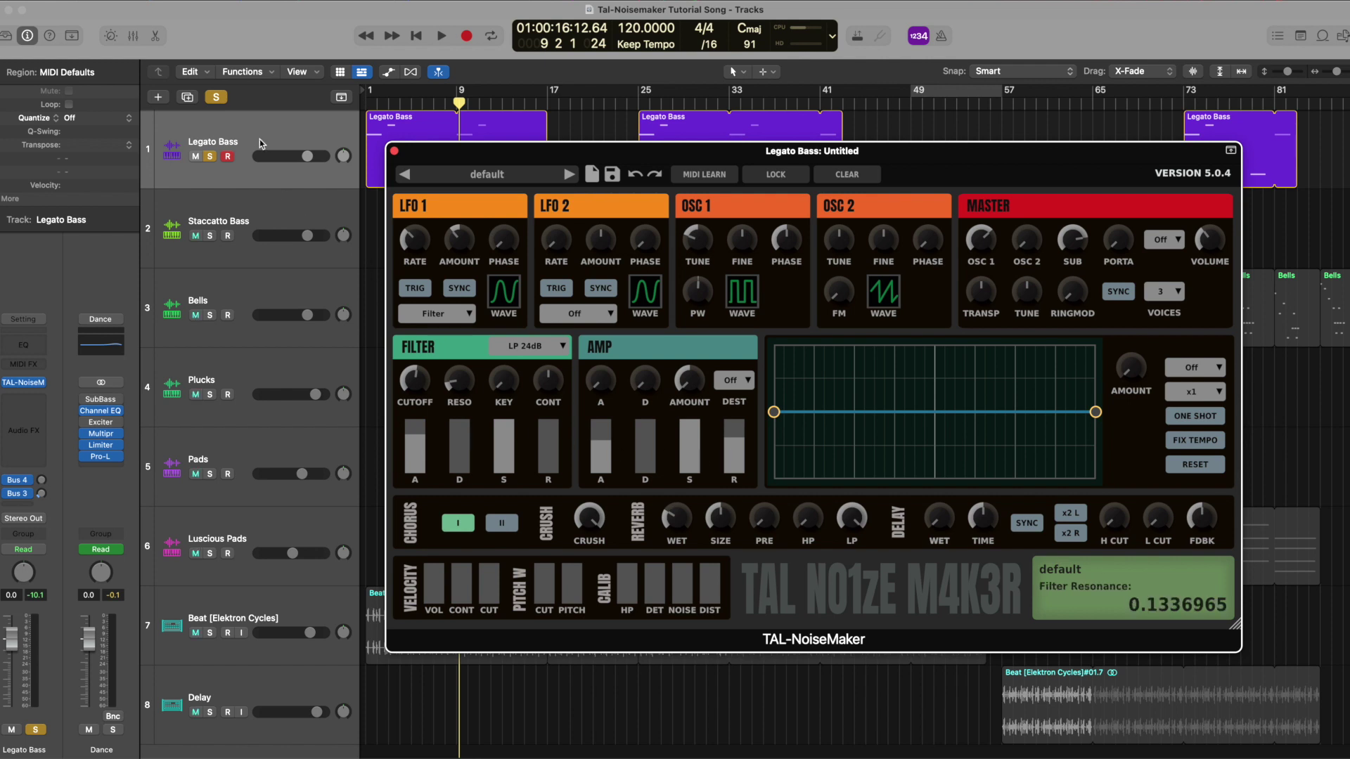
# - Solo Staccatto Bass instead of Legato Bass and set the cycle range from bar 17 to bar 25
pyautogui.click(216, 97)
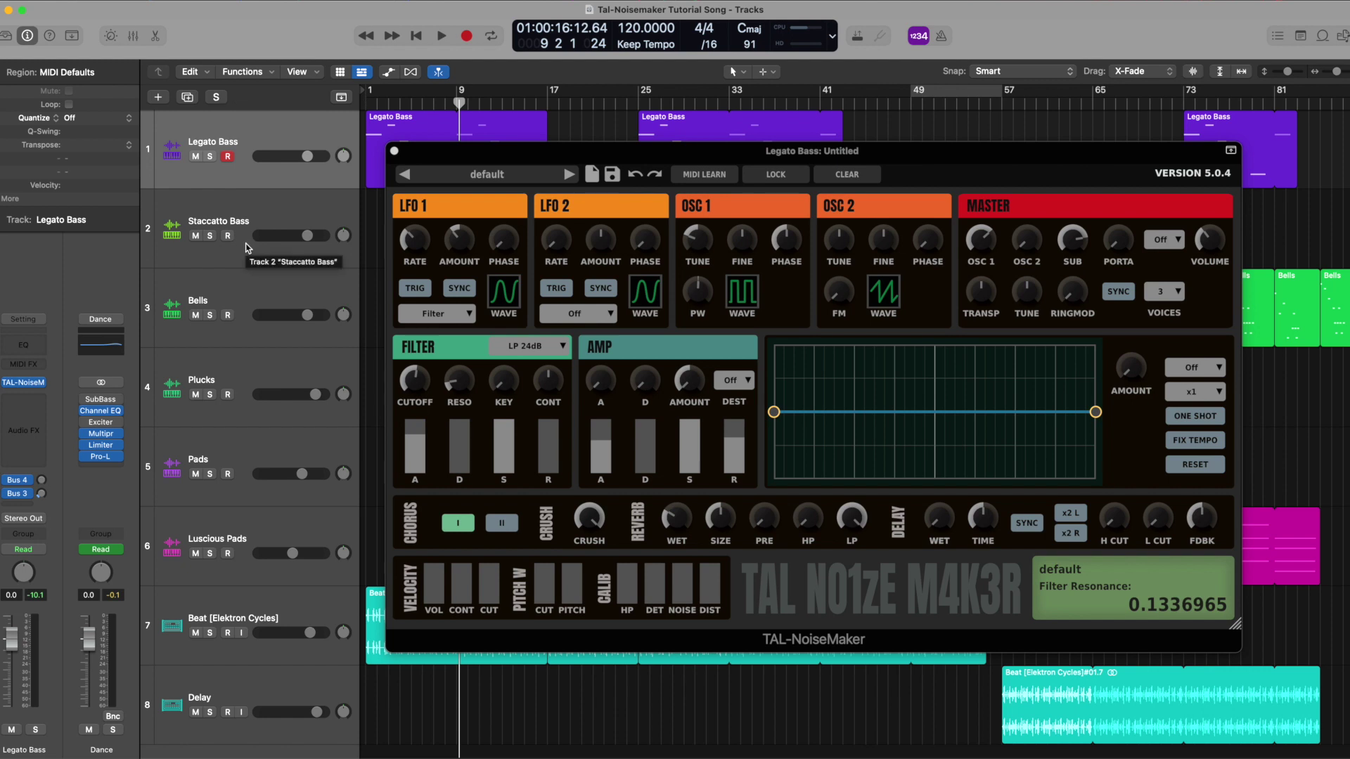
pyautogui.click(238, 225)
pyautogui.click(210, 236)
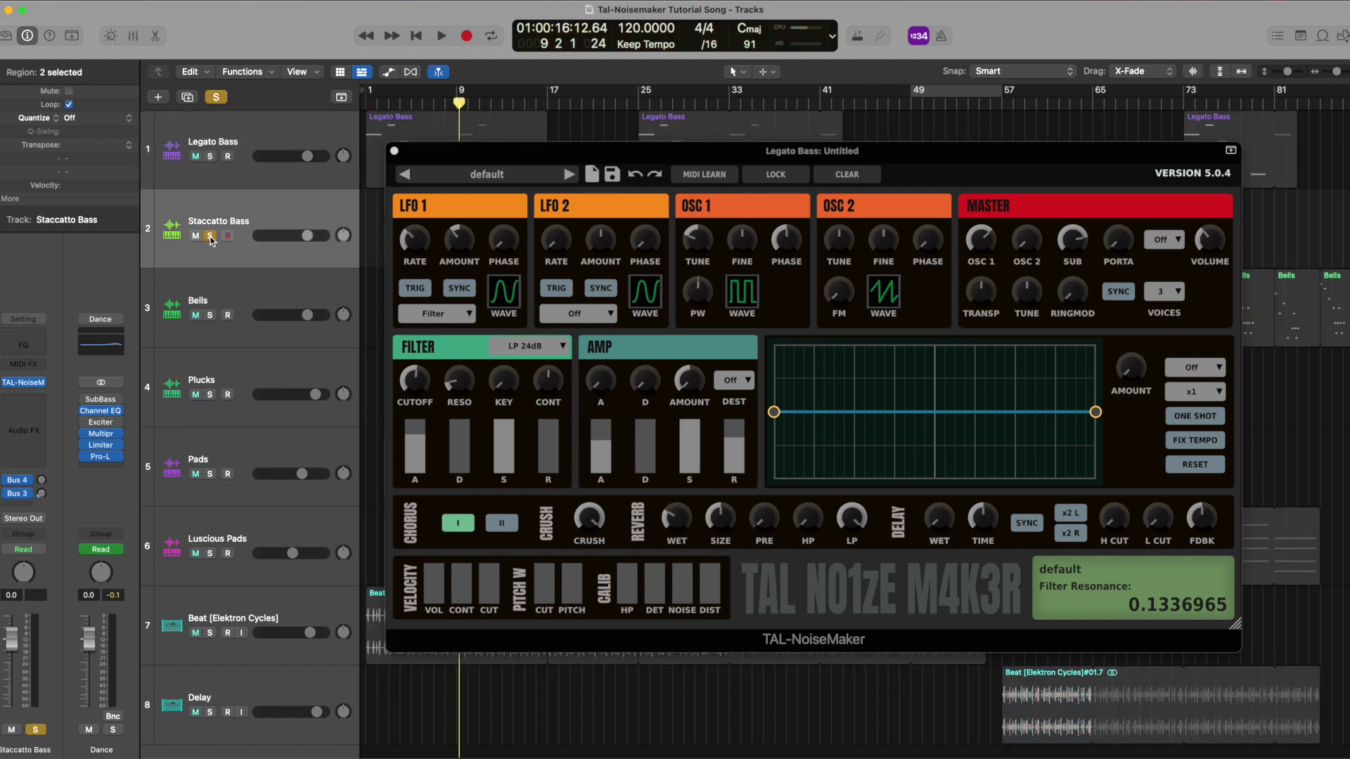
pyautogui.moveTo(556, 167); pyautogui.dragTo(547, 352)
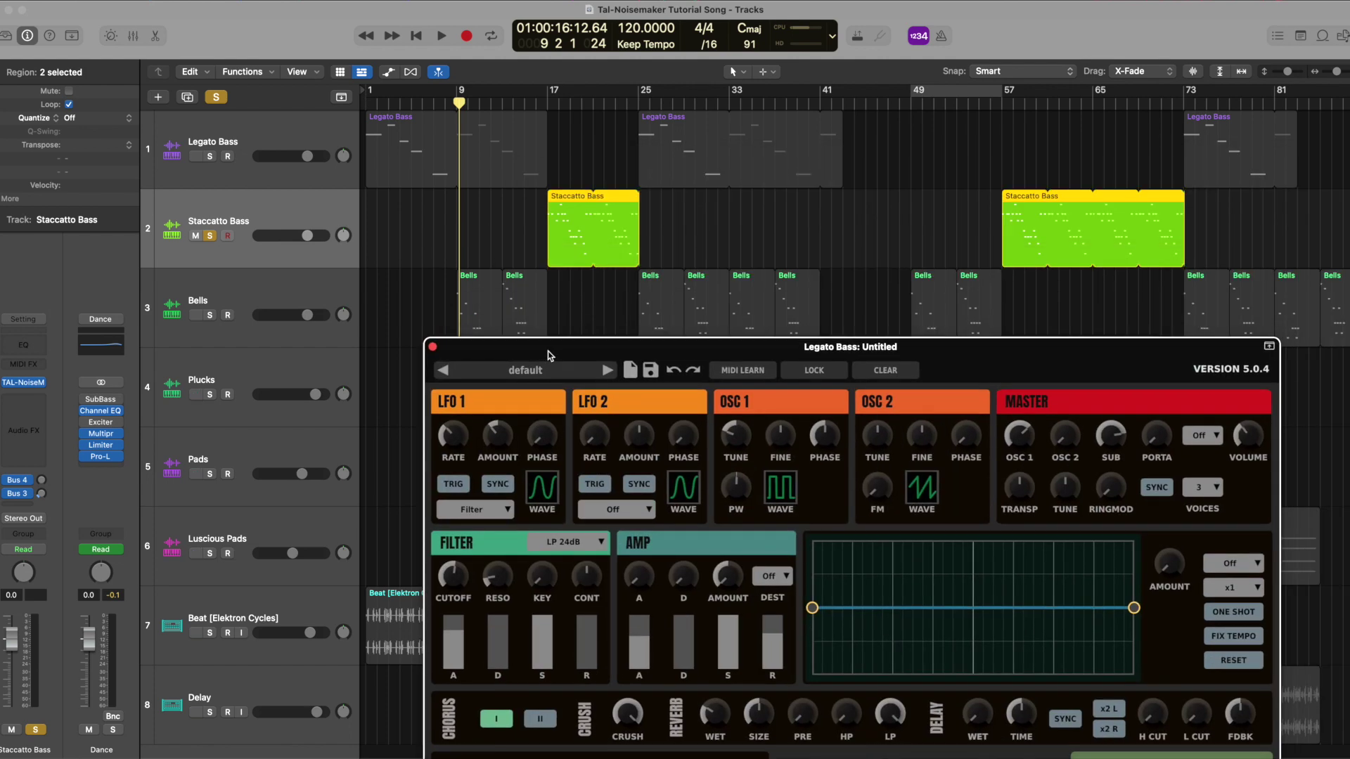
pyautogui.moveTo(550, 99); pyautogui.dragTo(640, 100)
# - Close the Legato Bass synth window, open TAL-NoiseMaker for Staccatto Bass, and reposition its window
pyautogui.click(432, 346)
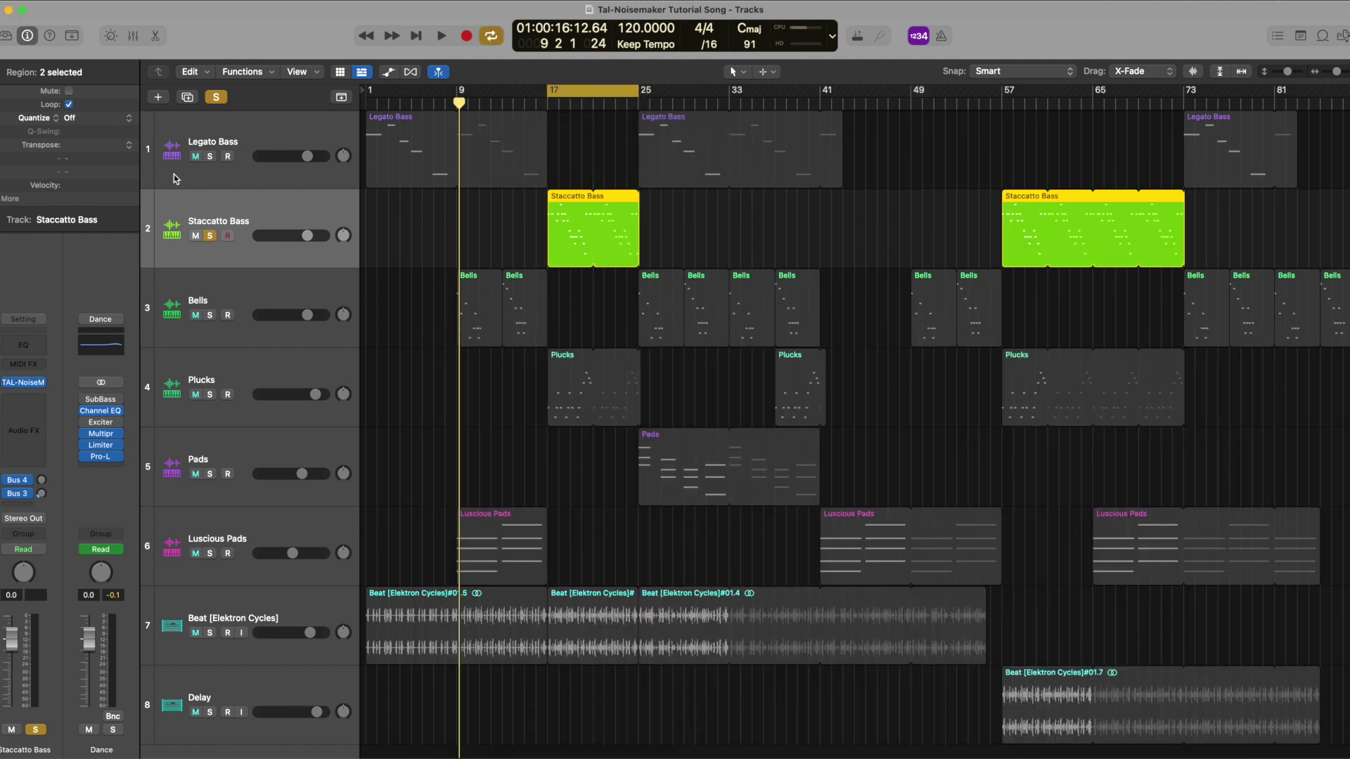
pyautogui.click(178, 181)
pyautogui.click(189, 209)
pyautogui.click(23, 381)
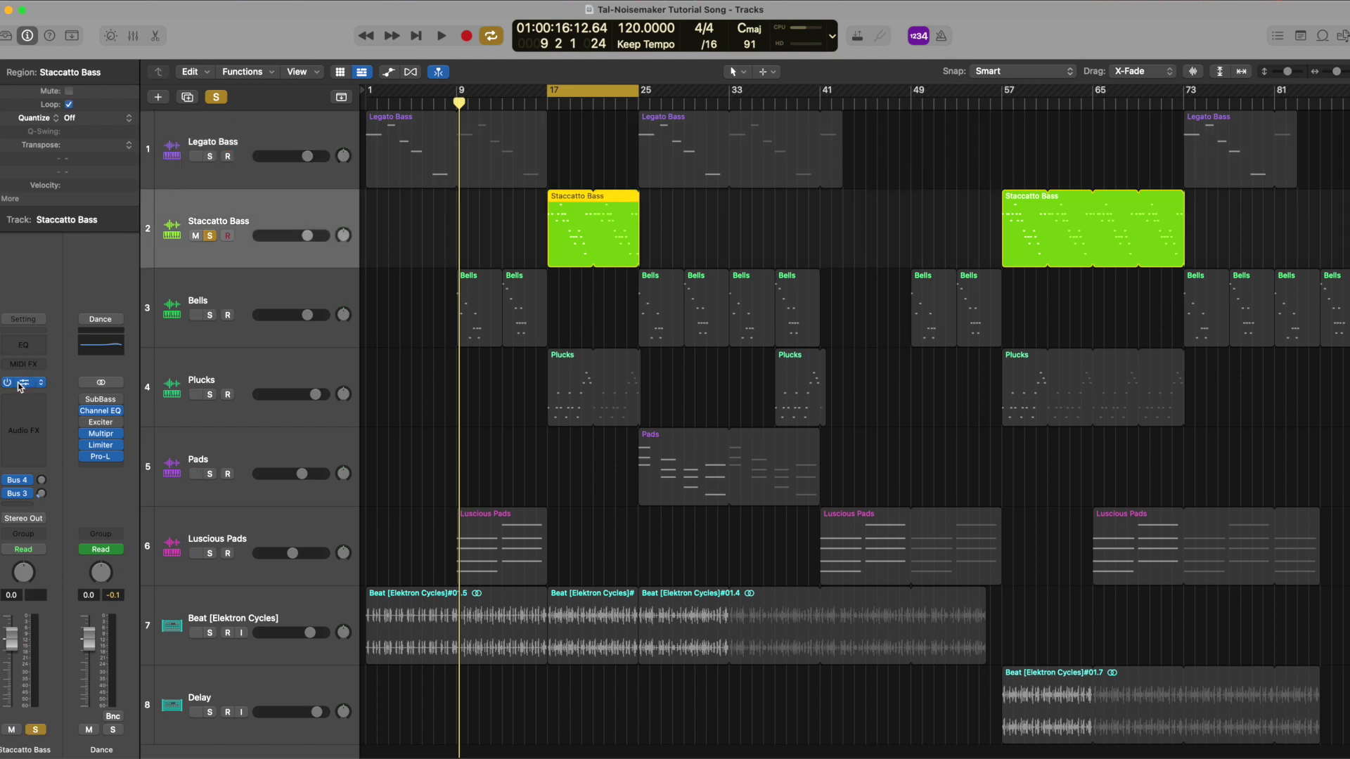
pyautogui.moveTo(573, 241); pyautogui.dragTo(729, 160)
# - Examine the Osc 1 waveform choices and the amp sustain setting in the Staccatto Bass synth
pyautogui.moveTo(571, 276)
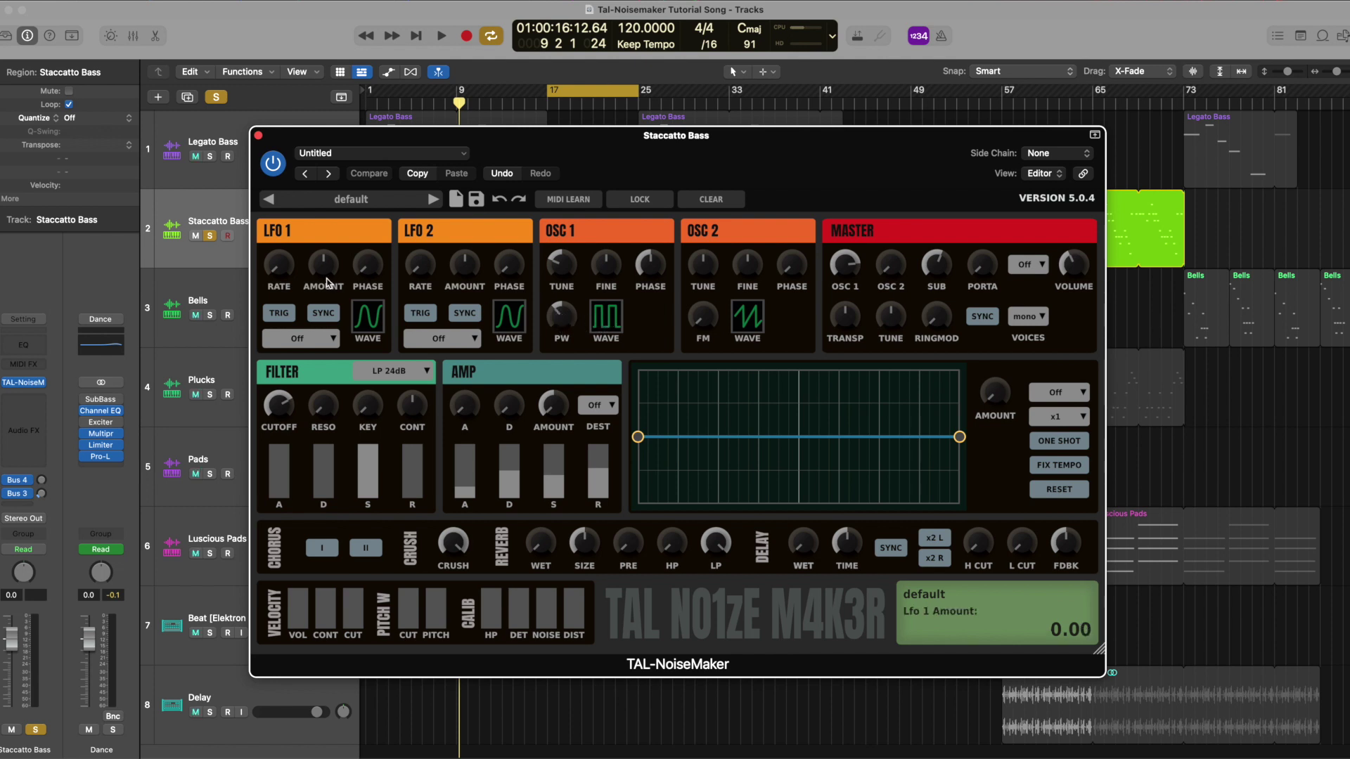
pyautogui.click(609, 324)
pyautogui.click(614, 316)
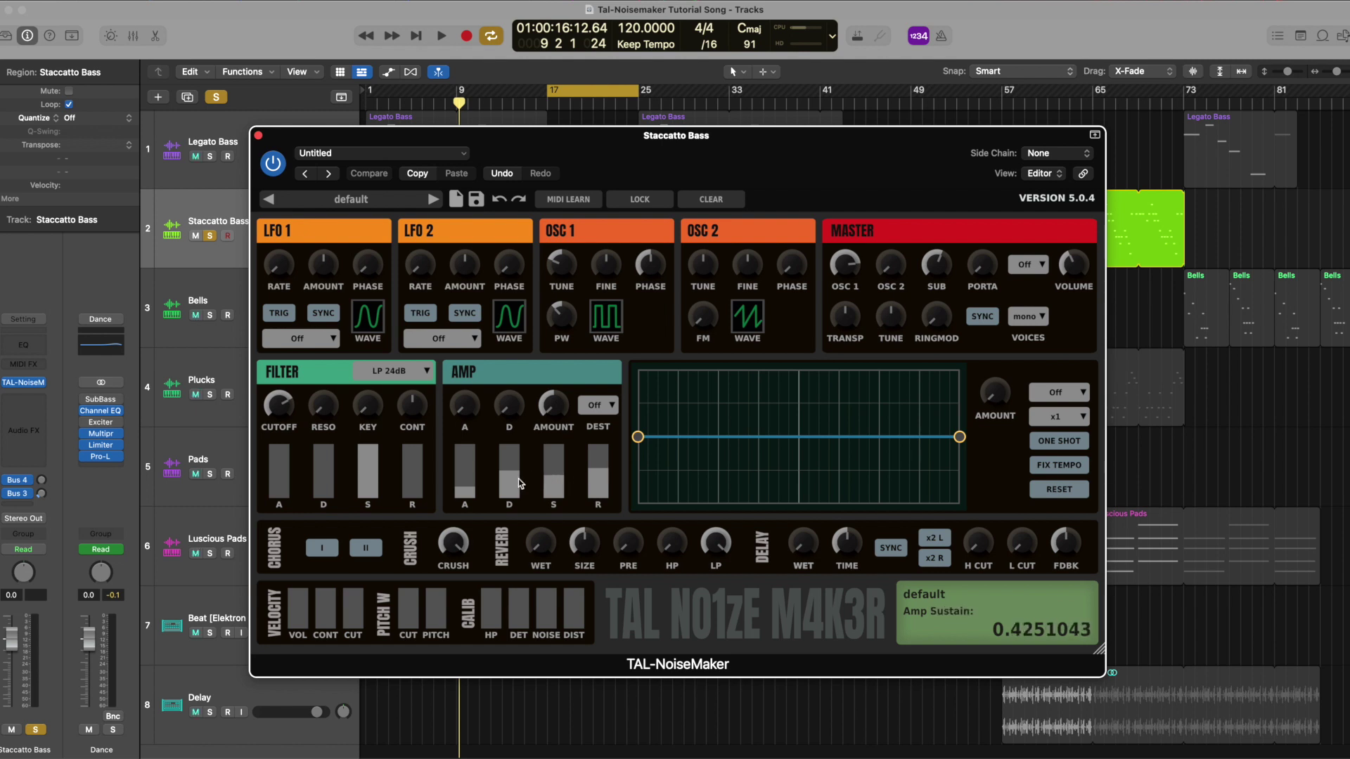
pyautogui.moveTo(551, 485); pyautogui.dragTo(552, 487)
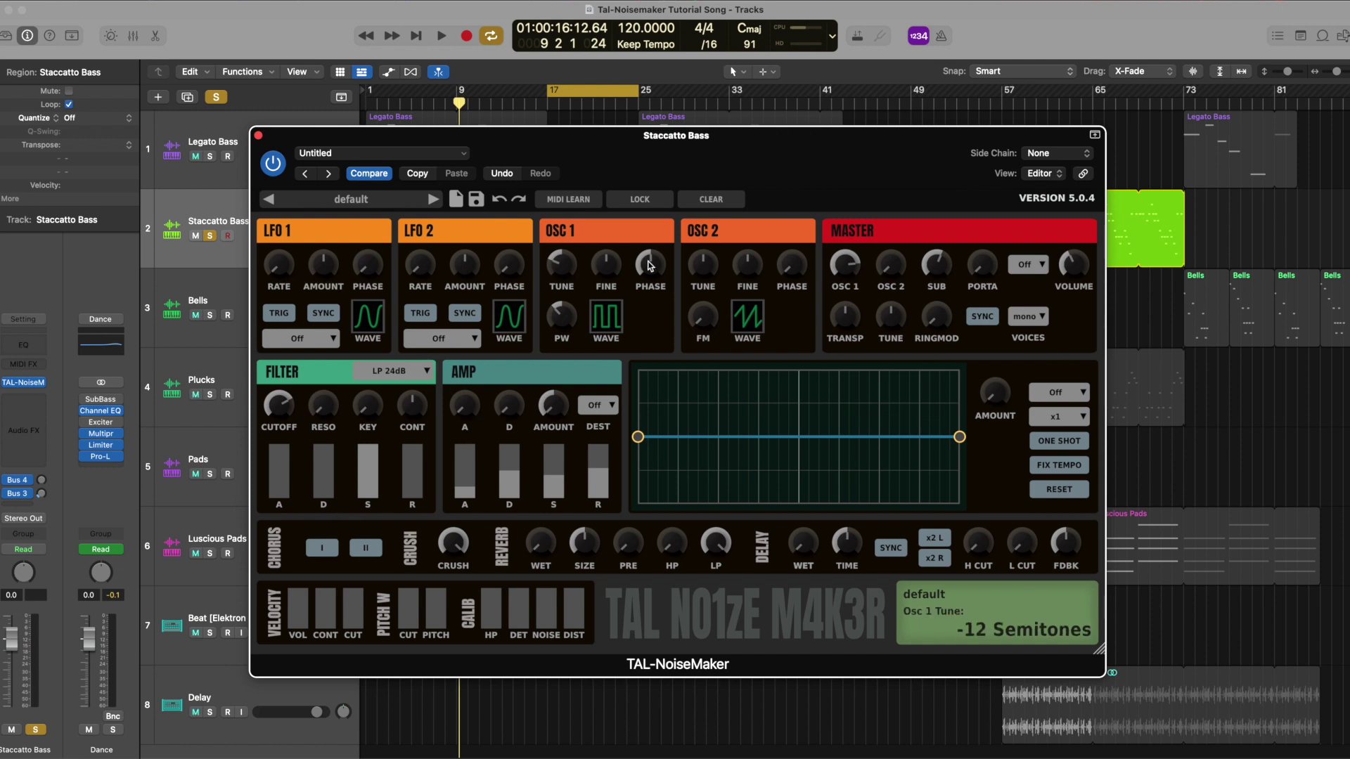
# - Audition the Staccatto Bass in the bar 17–25 loop and check the synth's master volume
pyautogui.press('space')
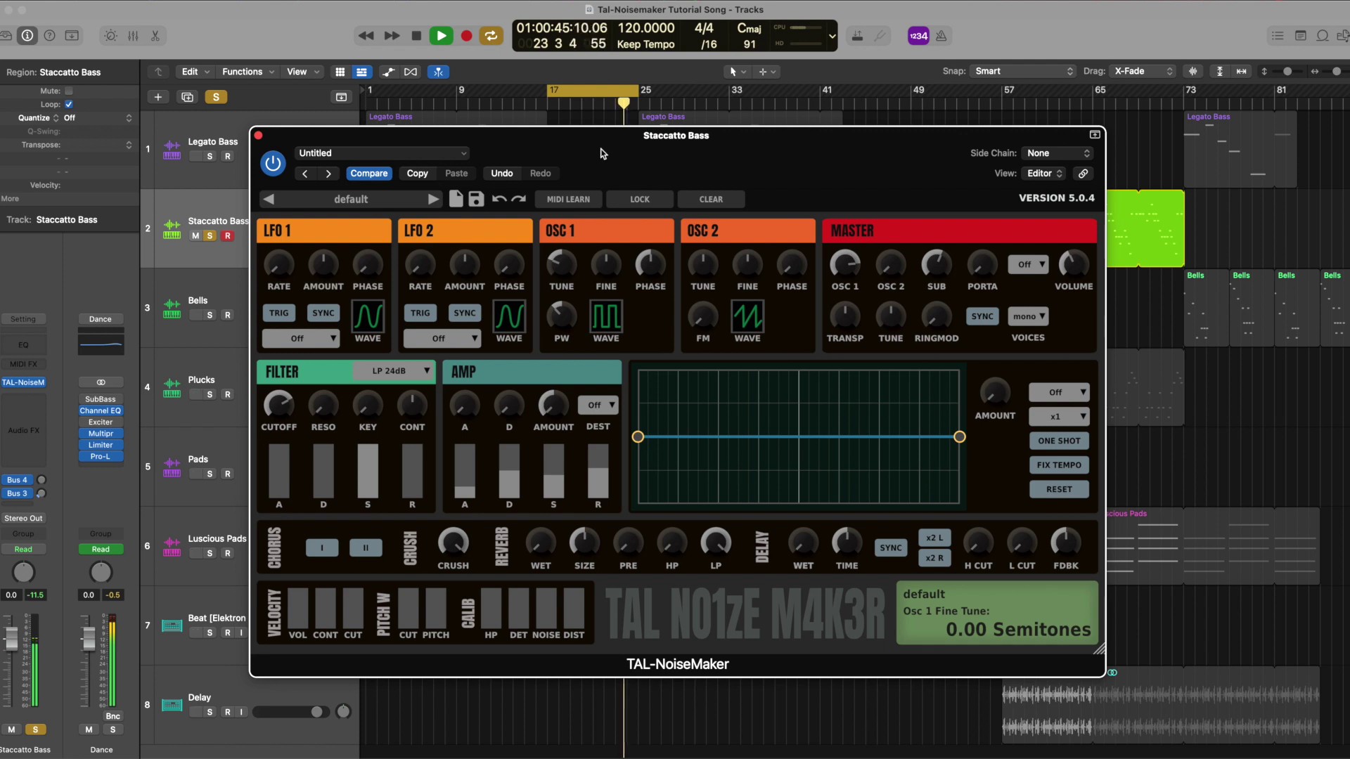
pyautogui.press('space')
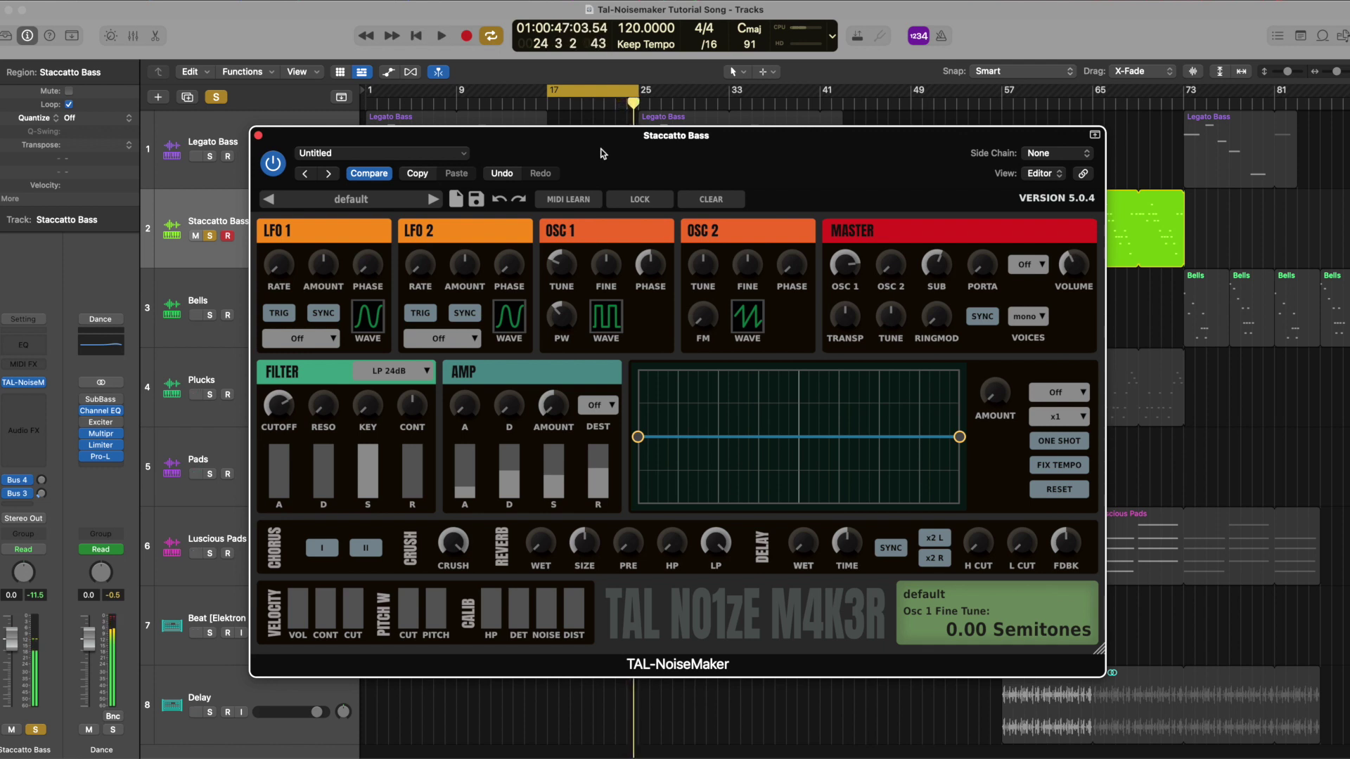
pyautogui.click(1066, 274)
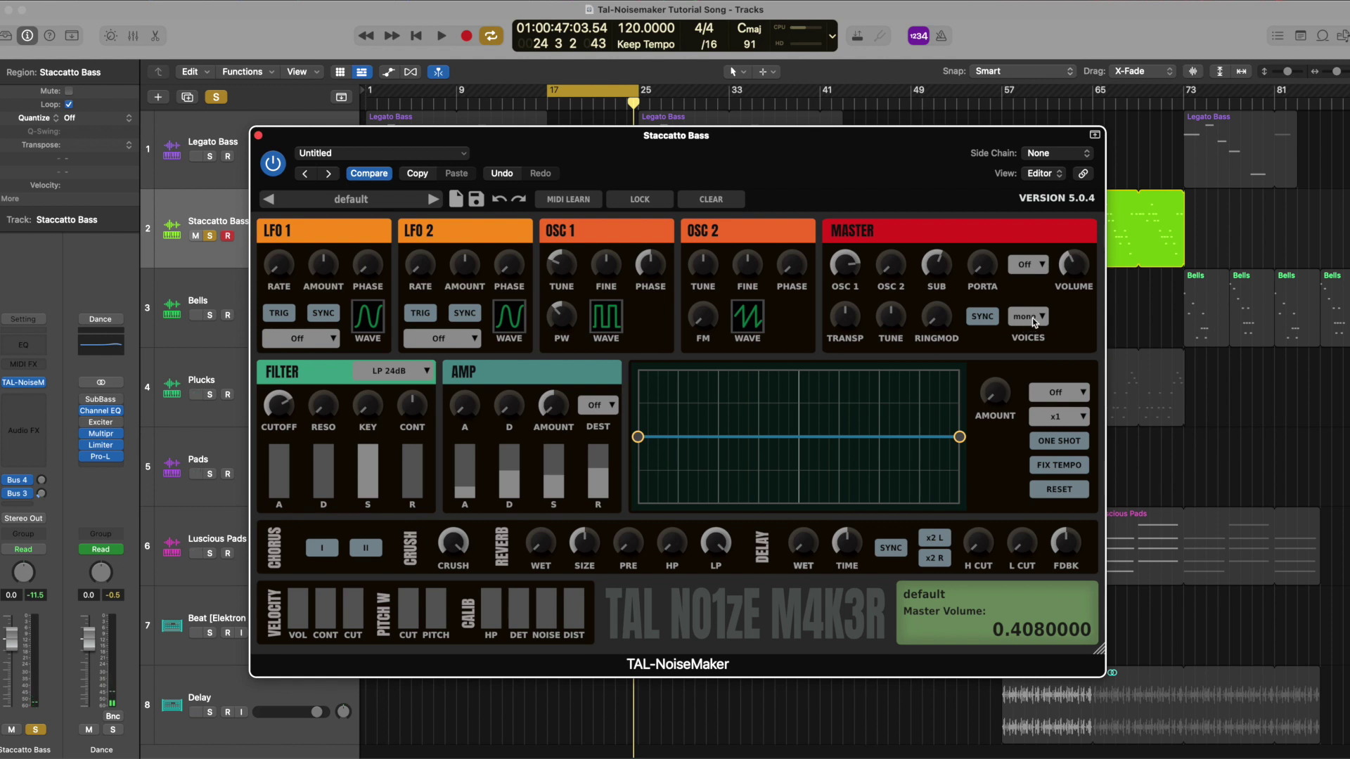
# - Close the Staccatto Bass synth, open the Legato Bass synth to check its voices setting, and close it again
pyautogui.click(258, 135)
pyautogui.click(255, 145)
pyautogui.moveTo(27, 386)
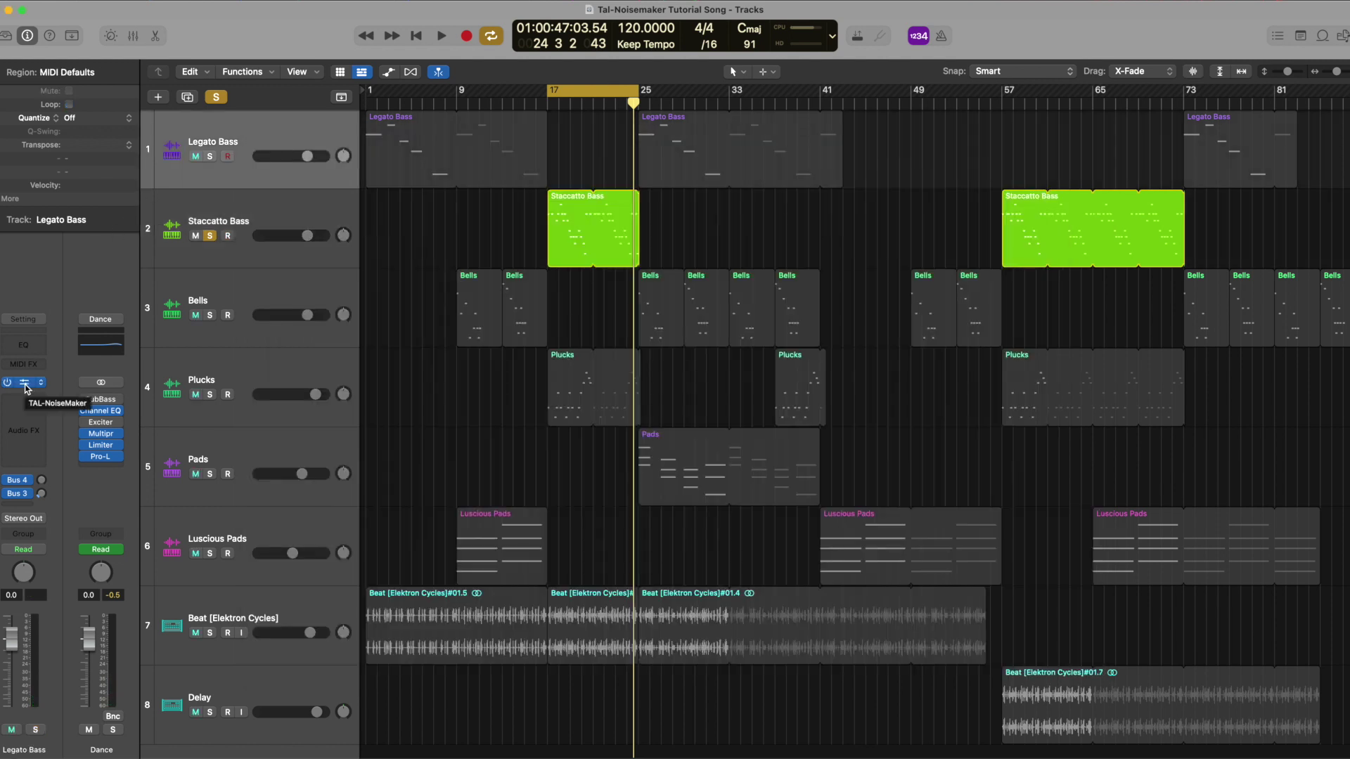
pyautogui.click(26, 386)
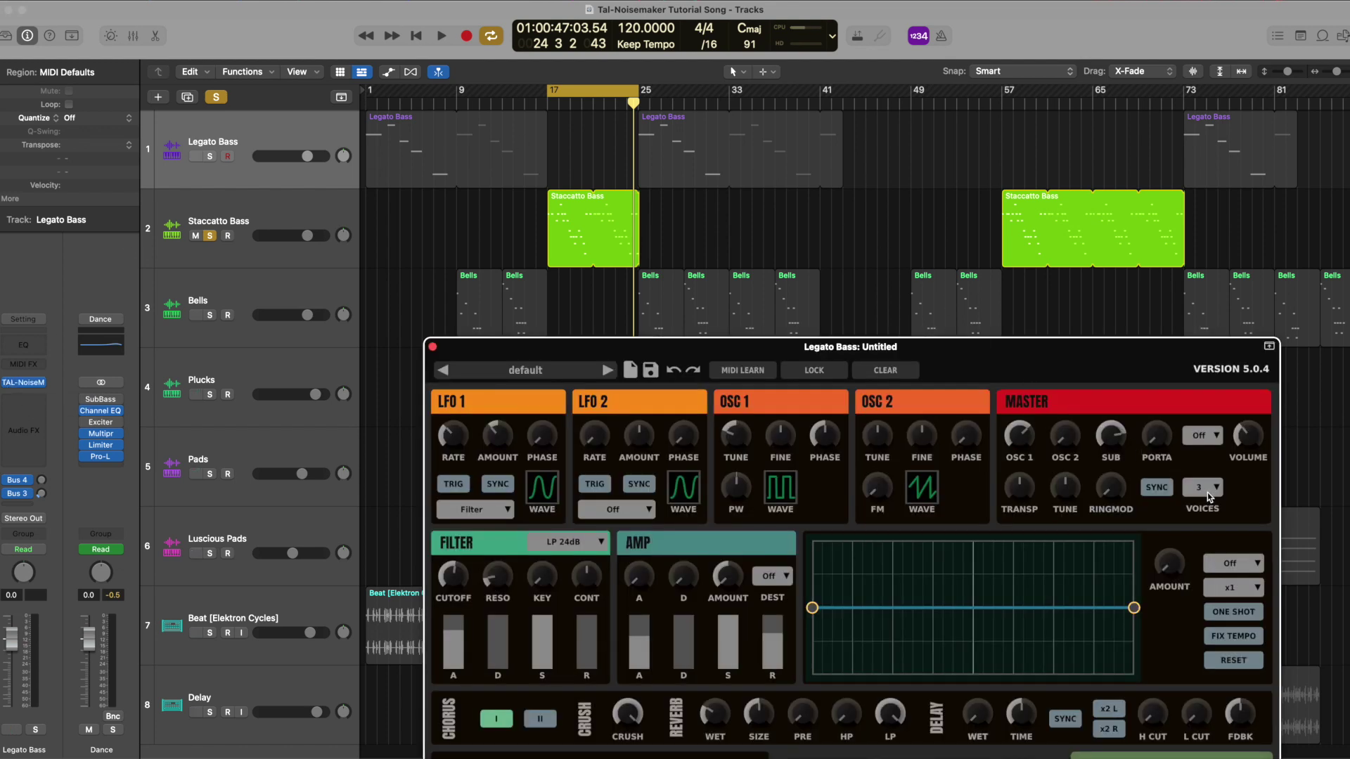
pyautogui.click(433, 348)
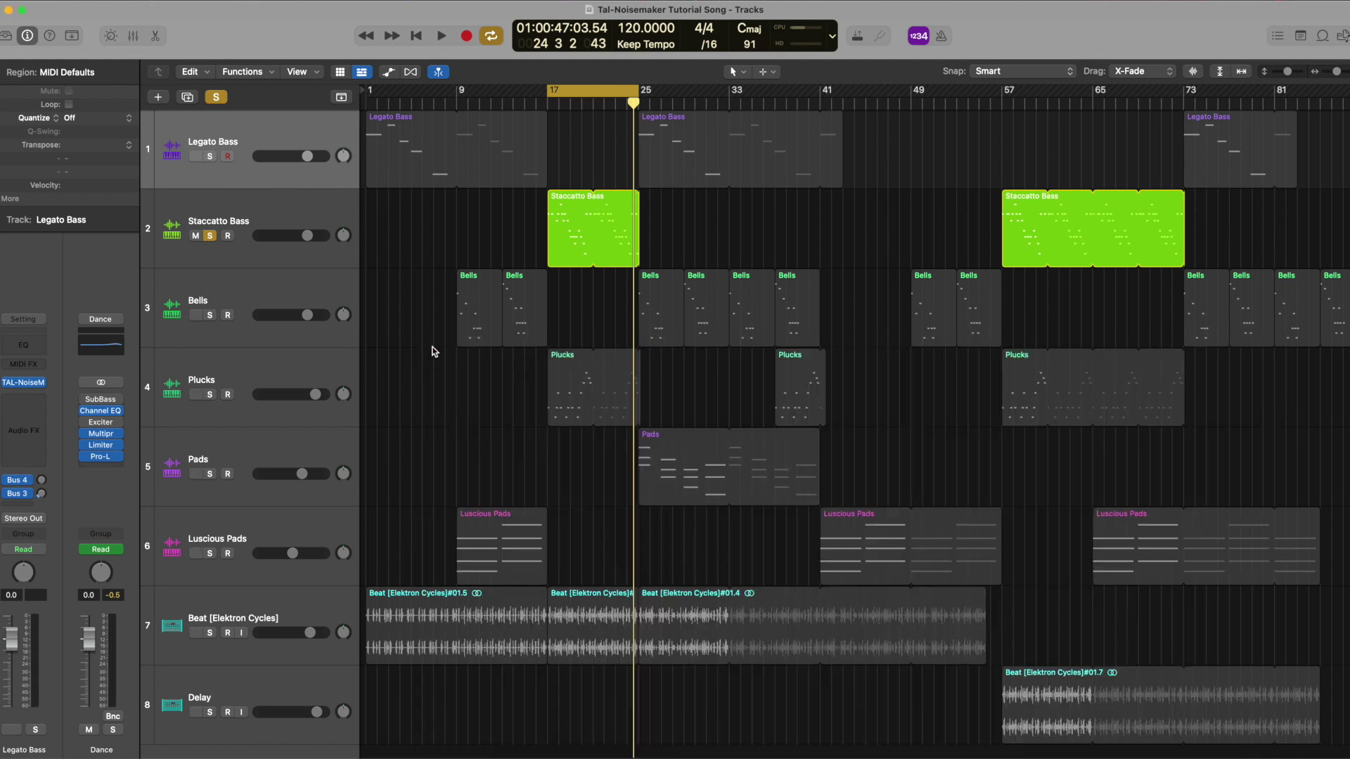
# - Switch the solo to the Bells track and set the cycle range from bar 9 to bar 17
pyautogui.click(215, 98)
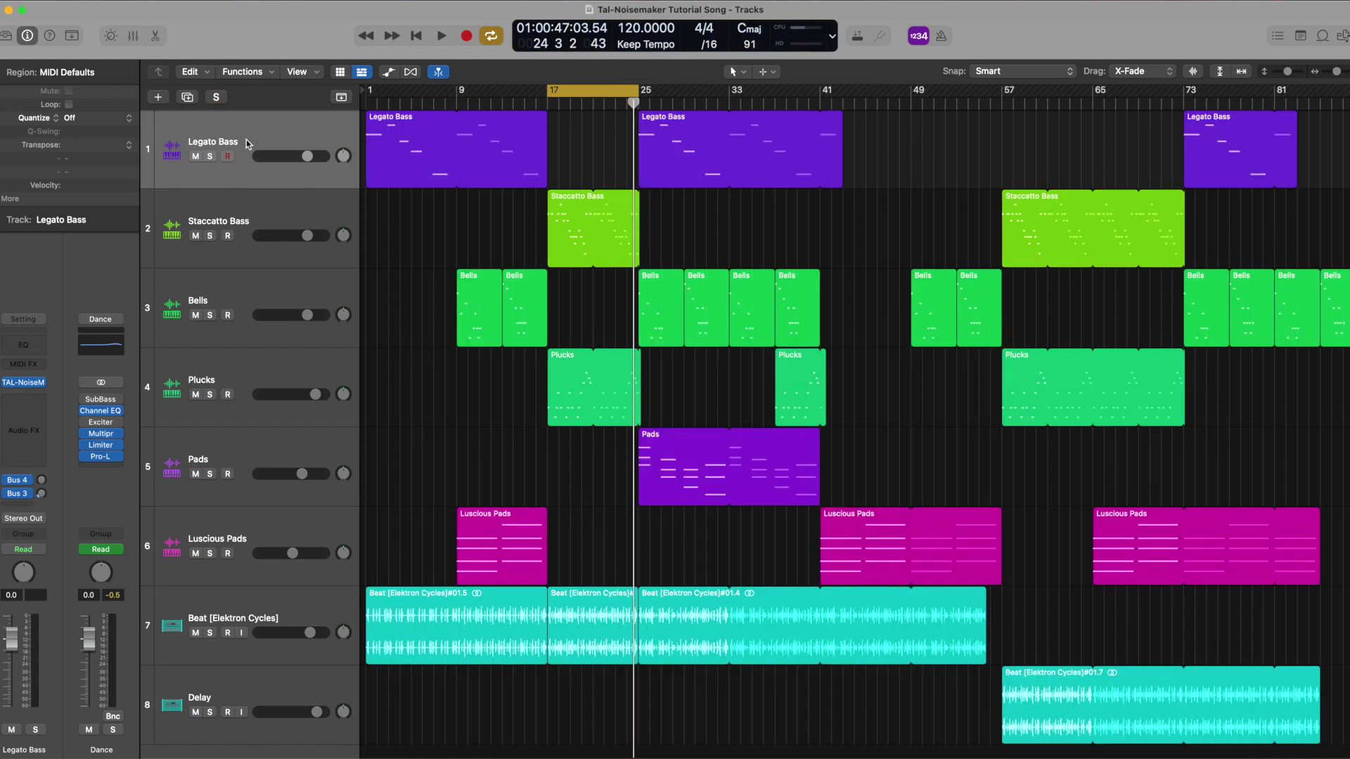
pyautogui.click(241, 202)
pyautogui.click(248, 304)
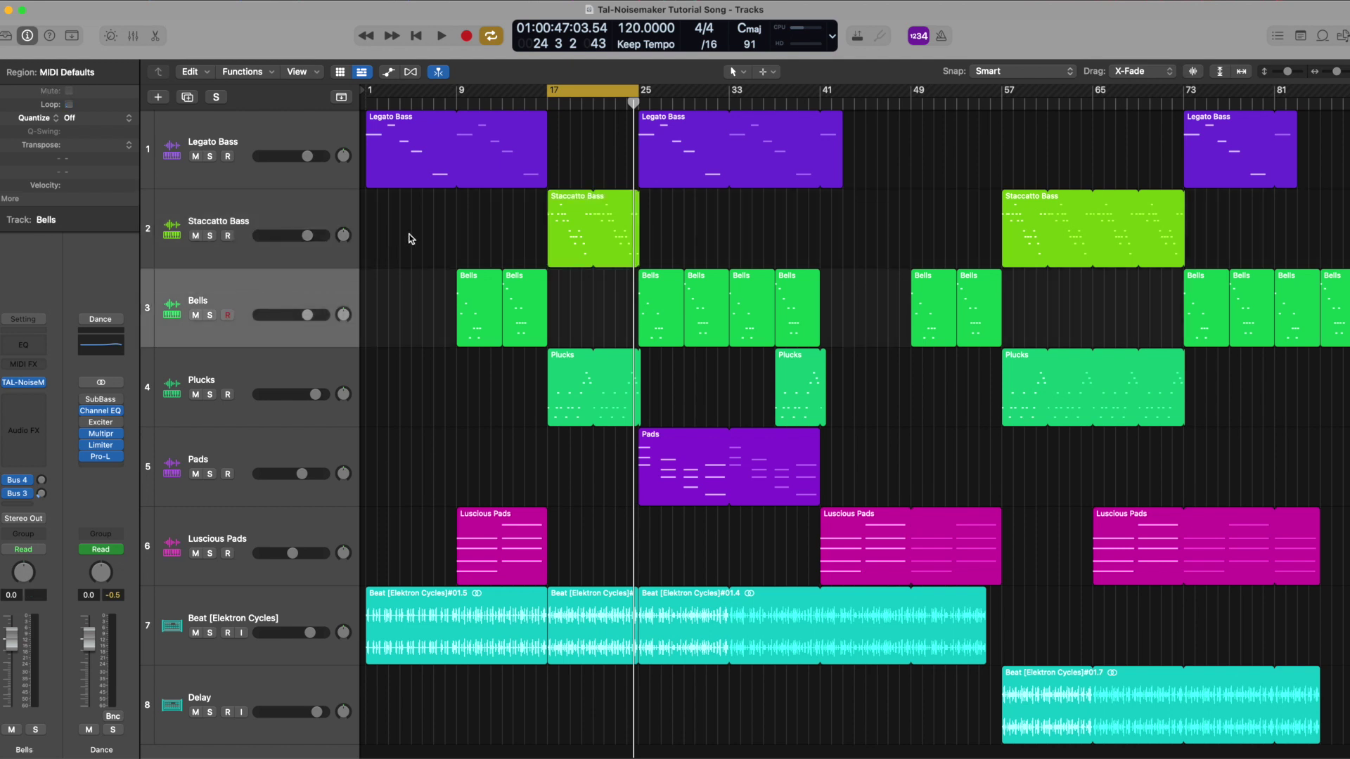
pyautogui.moveTo(459, 97); pyautogui.dragTo(547, 97)
pyautogui.click(209, 315)
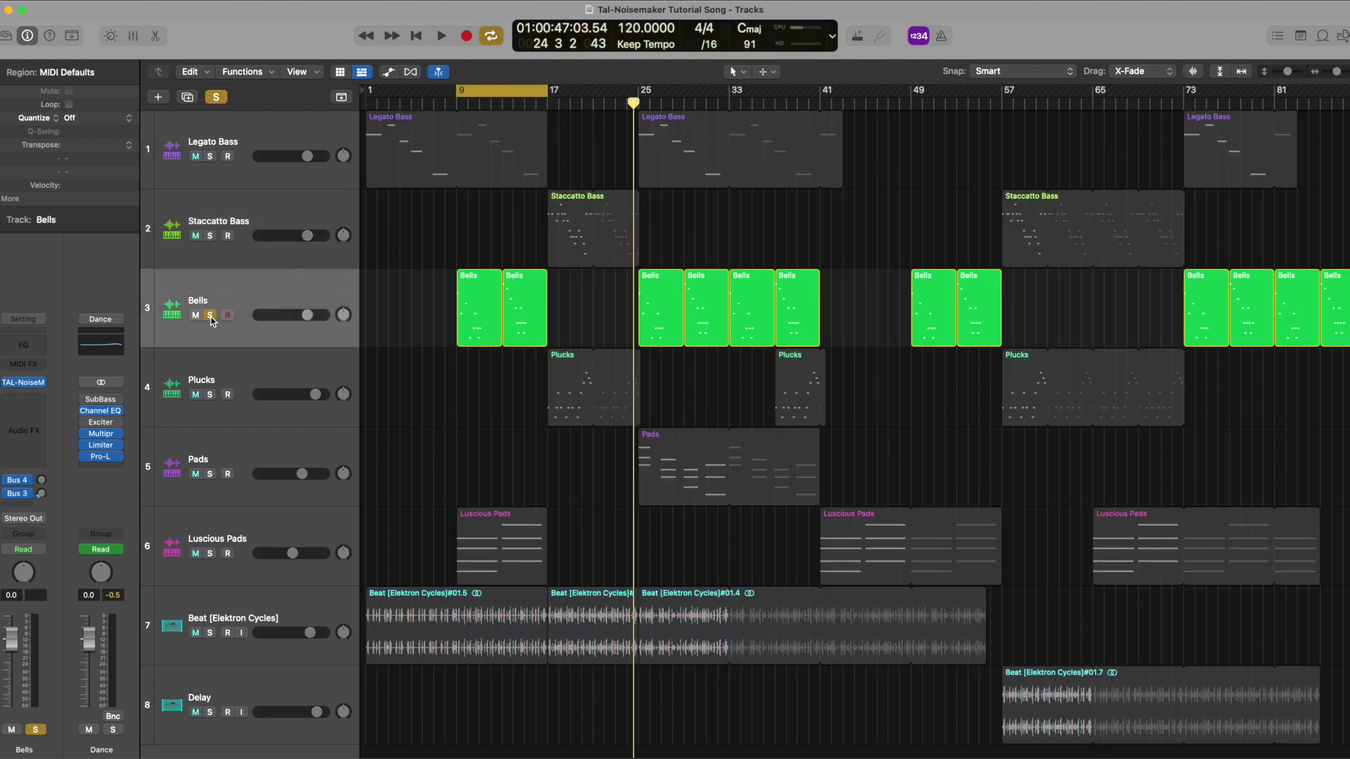
# - Open TAL-NoiseMaker for the Bells track and examine its oscillator volumes and the Osc 1 and Osc 2 waveform choices
pyautogui.click(26, 385)
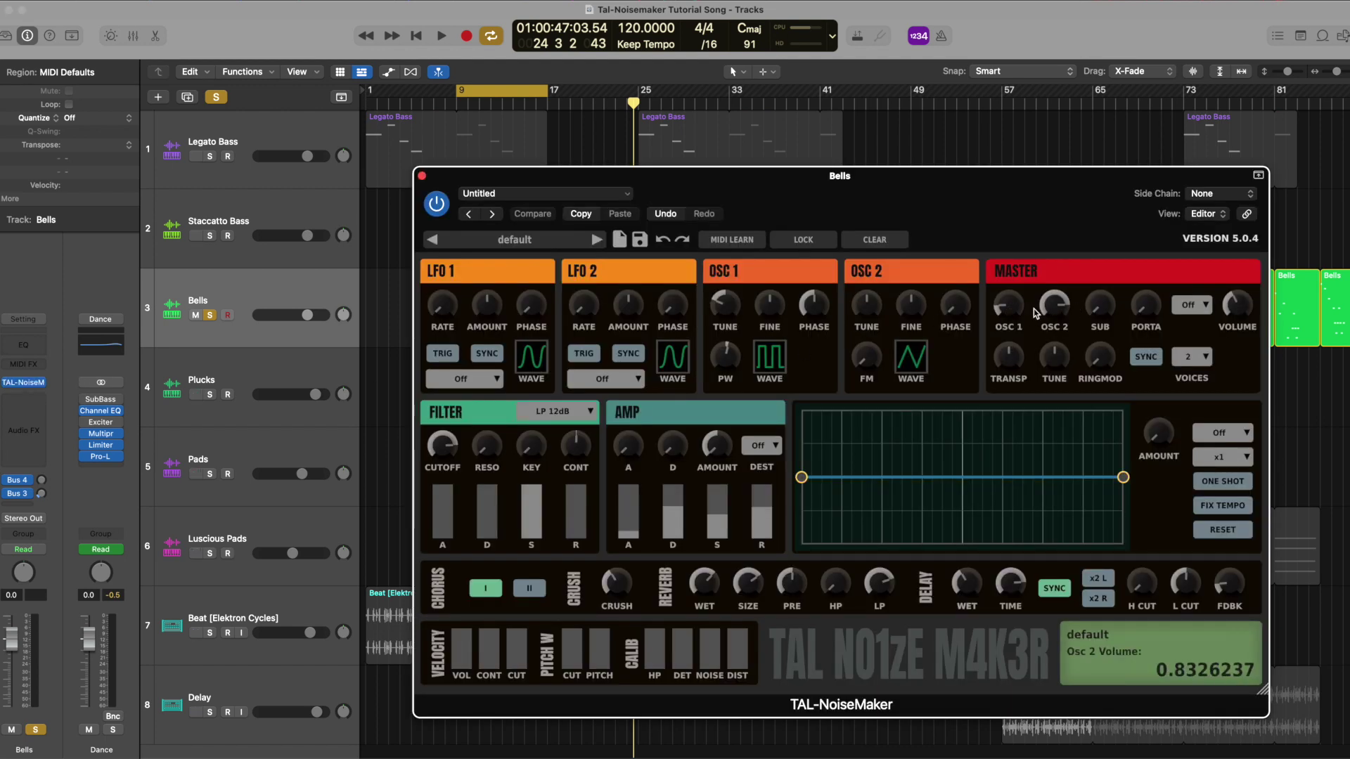
pyautogui.moveTo(1103, 314)
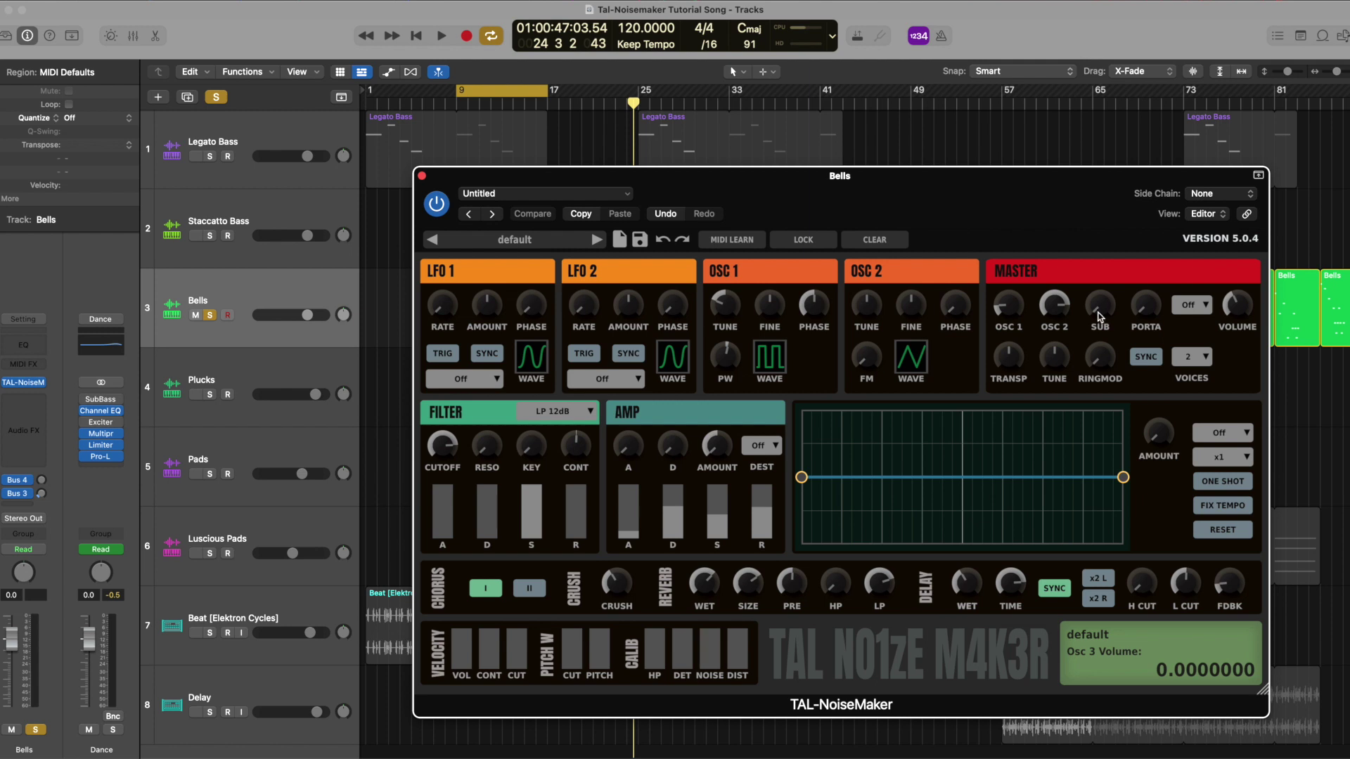
pyautogui.click(771, 358)
pyautogui.click(772, 359)
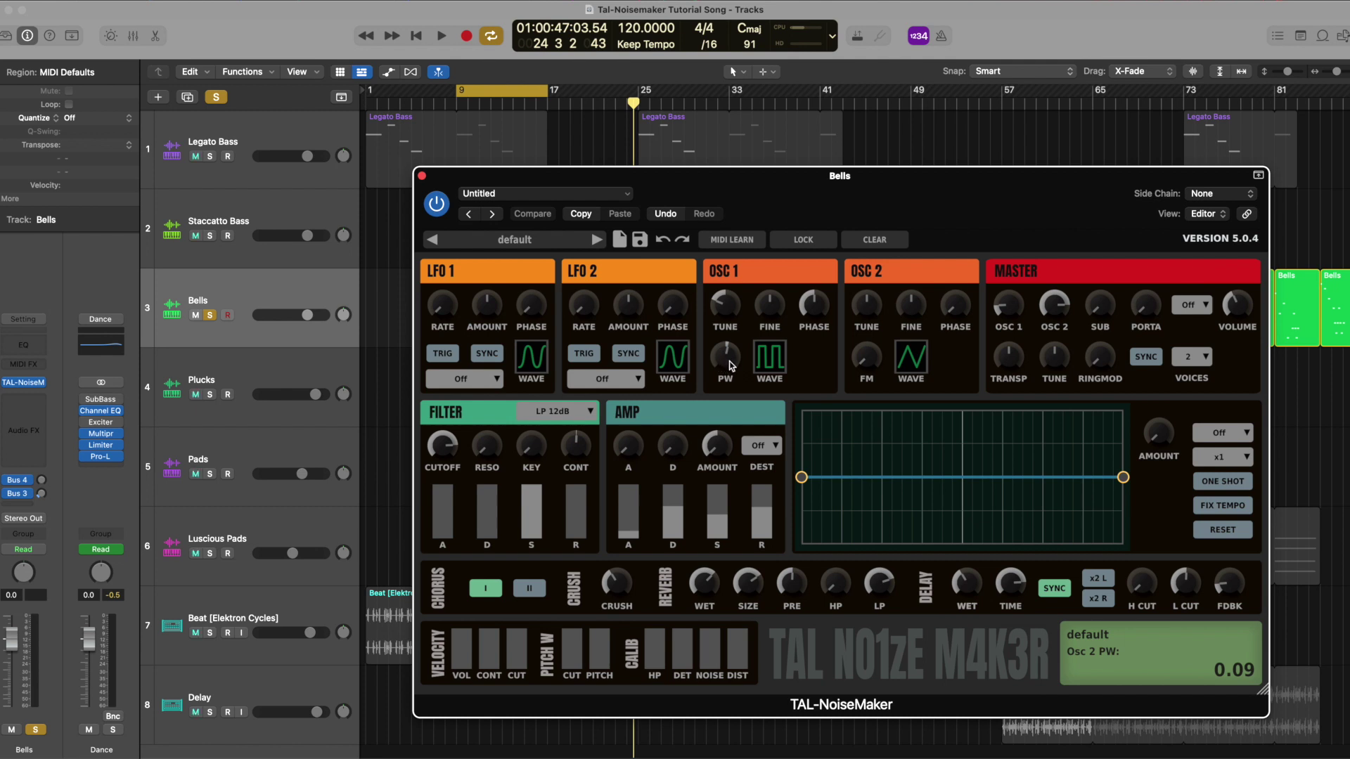
pyautogui.click(912, 367)
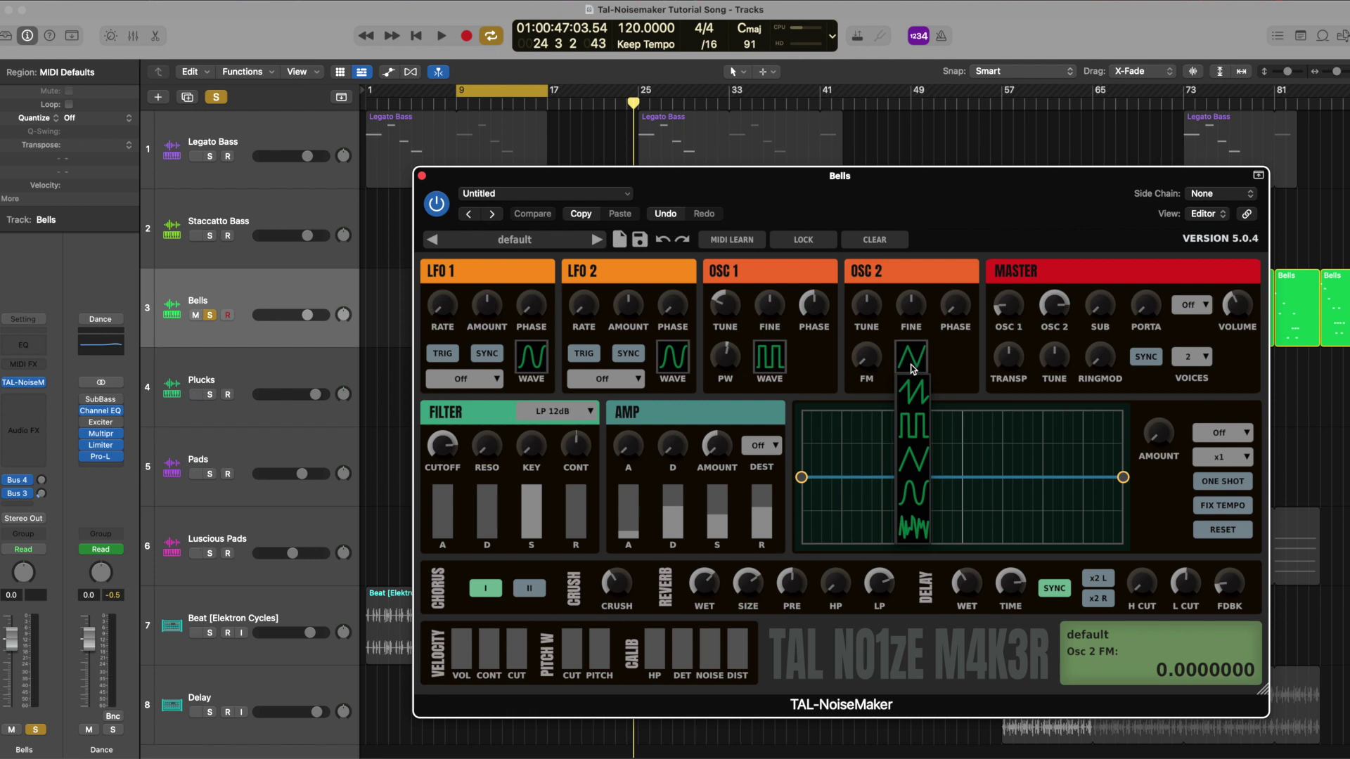
pyautogui.click(911, 366)
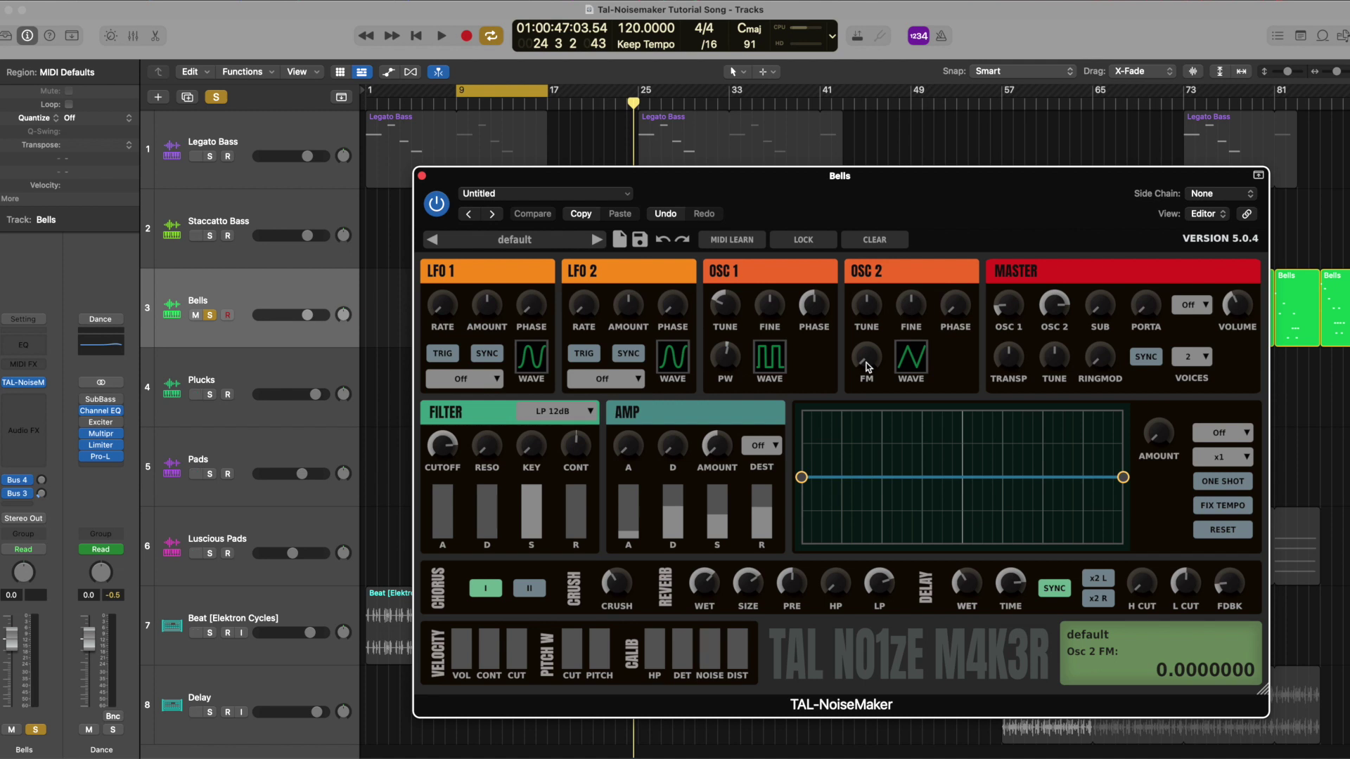
# - Check the Bells synth's filter cutoff and amp envelope, and audition the Bells in the bar 9–17 loop
pyautogui.moveTo(447, 454)
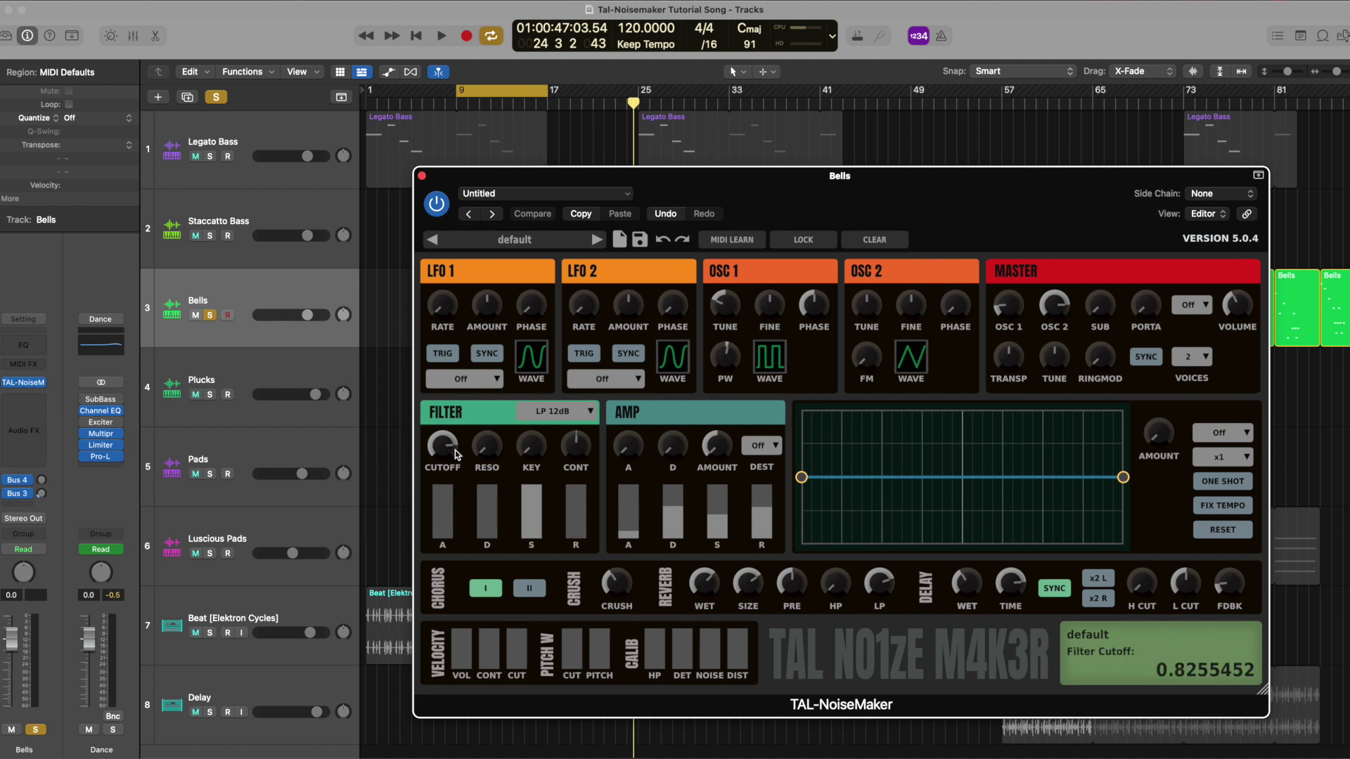
pyautogui.moveTo(620, 533)
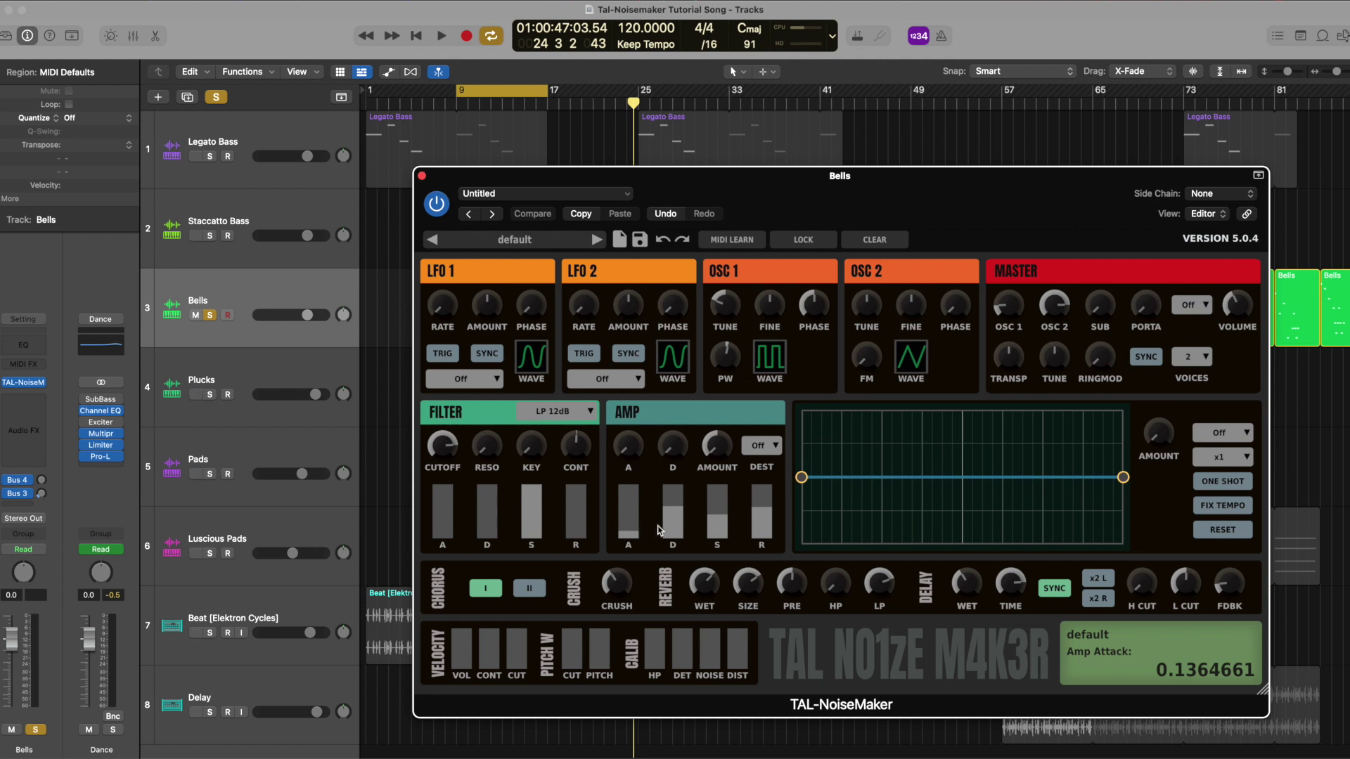
pyautogui.moveTo(757, 530)
pyautogui.moveTo(681, 538)
pyautogui.press('space')
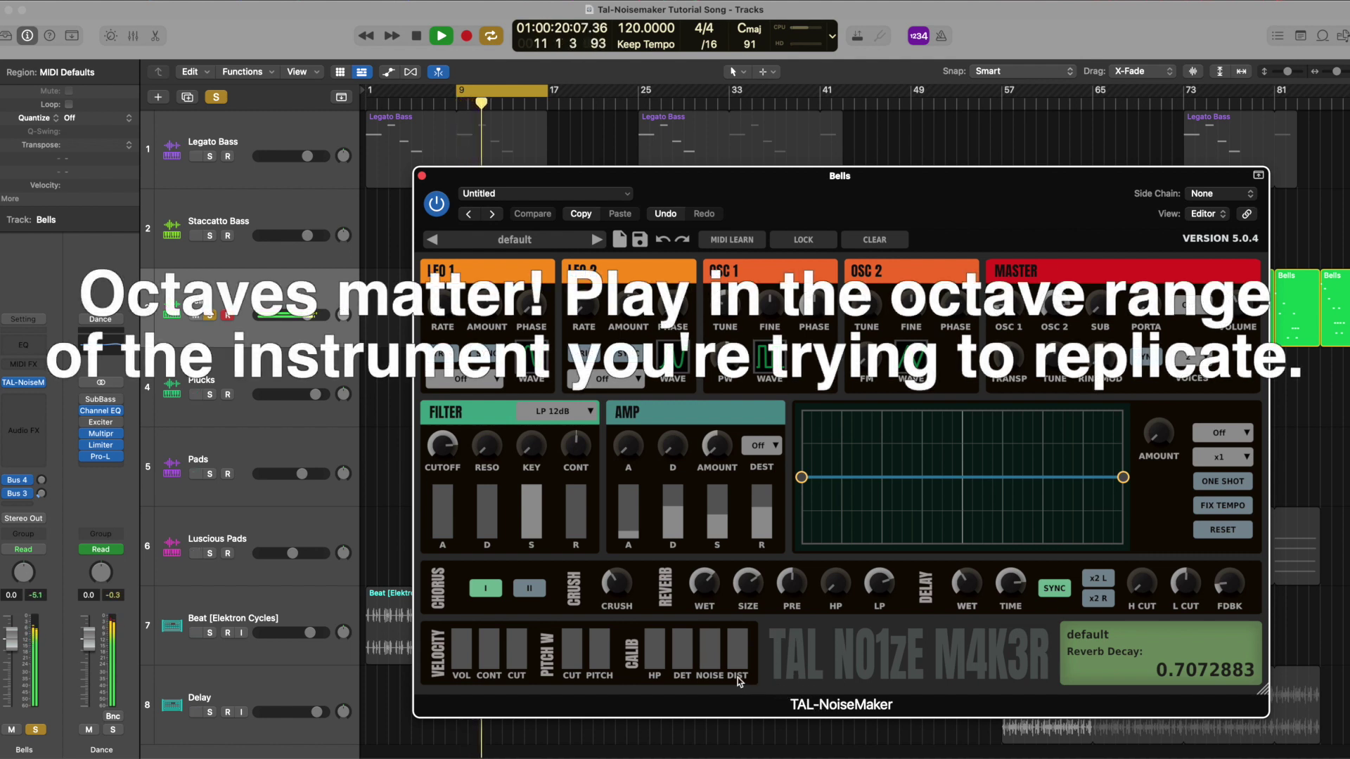
pyautogui.press('space')
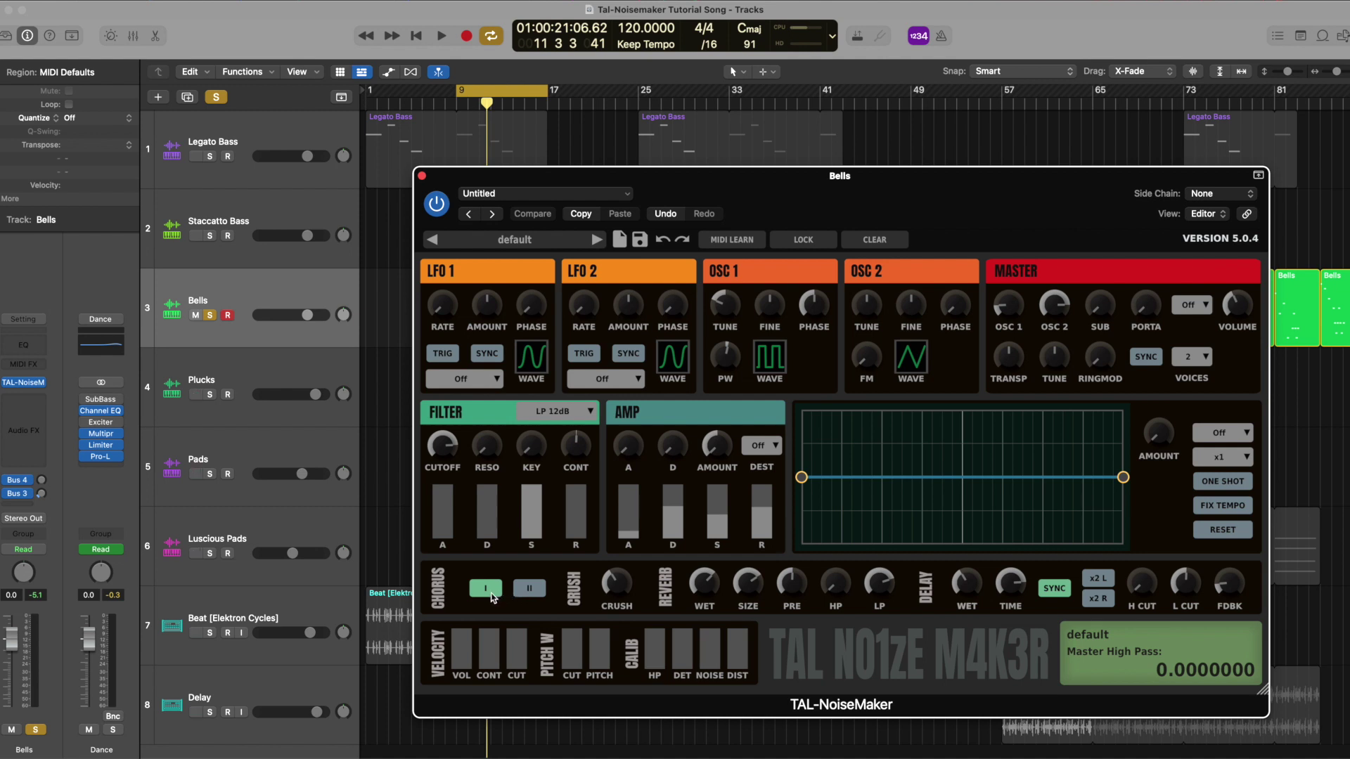
# - Examine the Bells synth's Crush amount and its Reverb and Delay settings, including delay sync, low cut and feedback
pyautogui.click(618, 586)
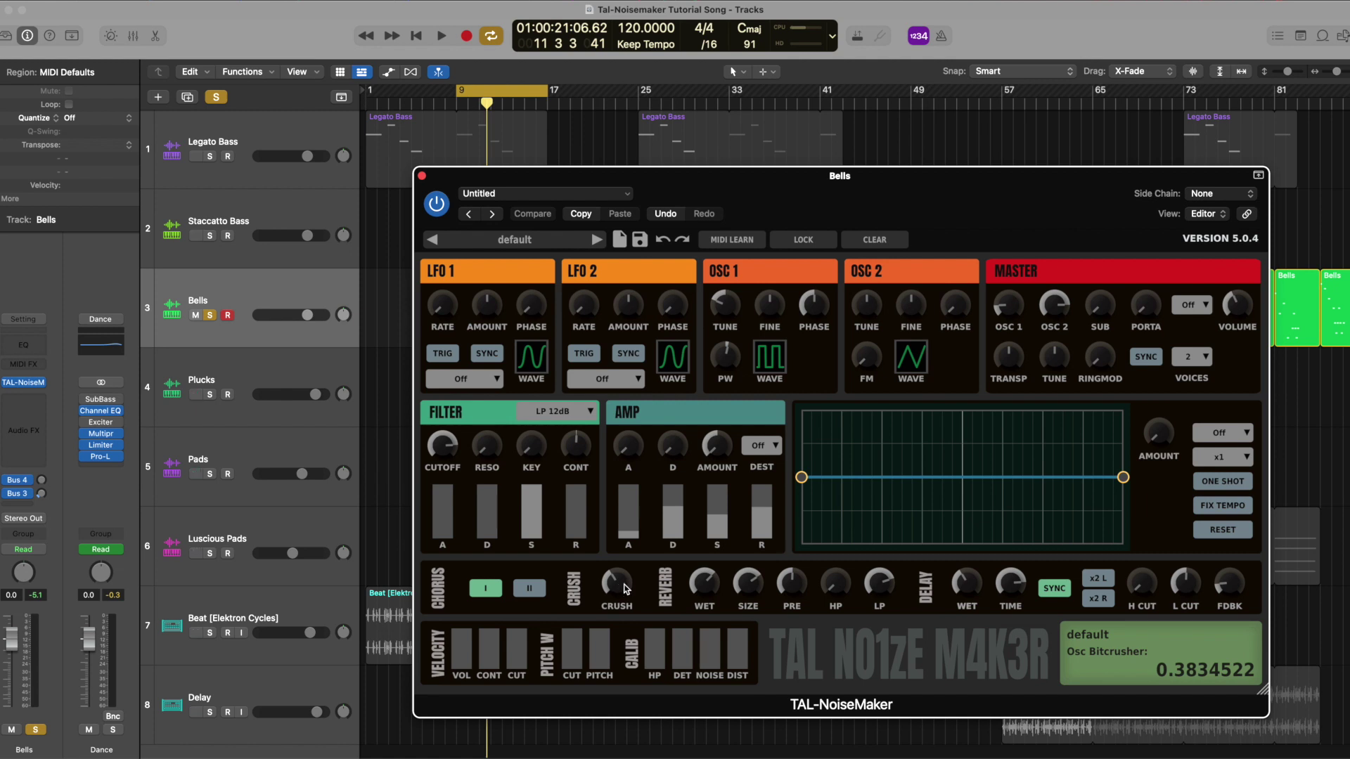
pyautogui.moveTo(710, 583)
pyautogui.moveTo(794, 585)
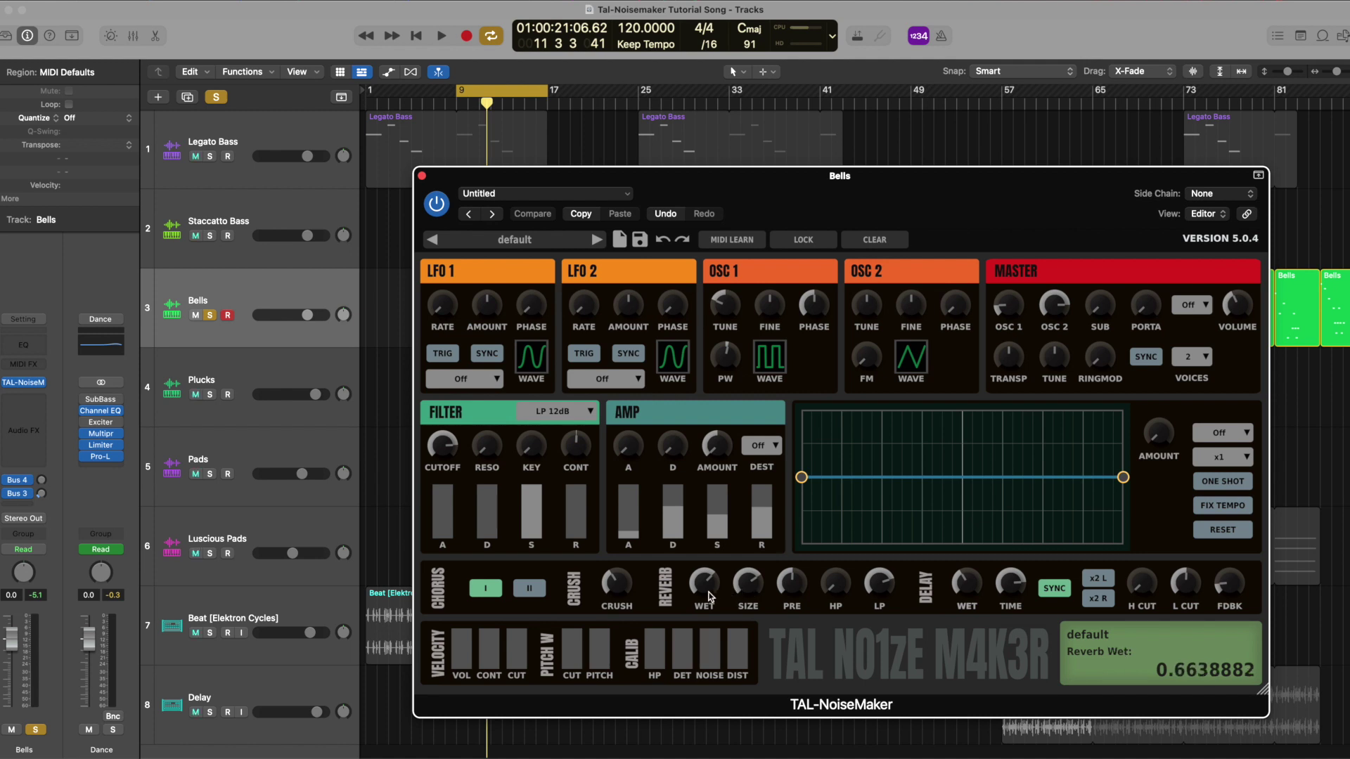
pyautogui.moveTo(1057, 590)
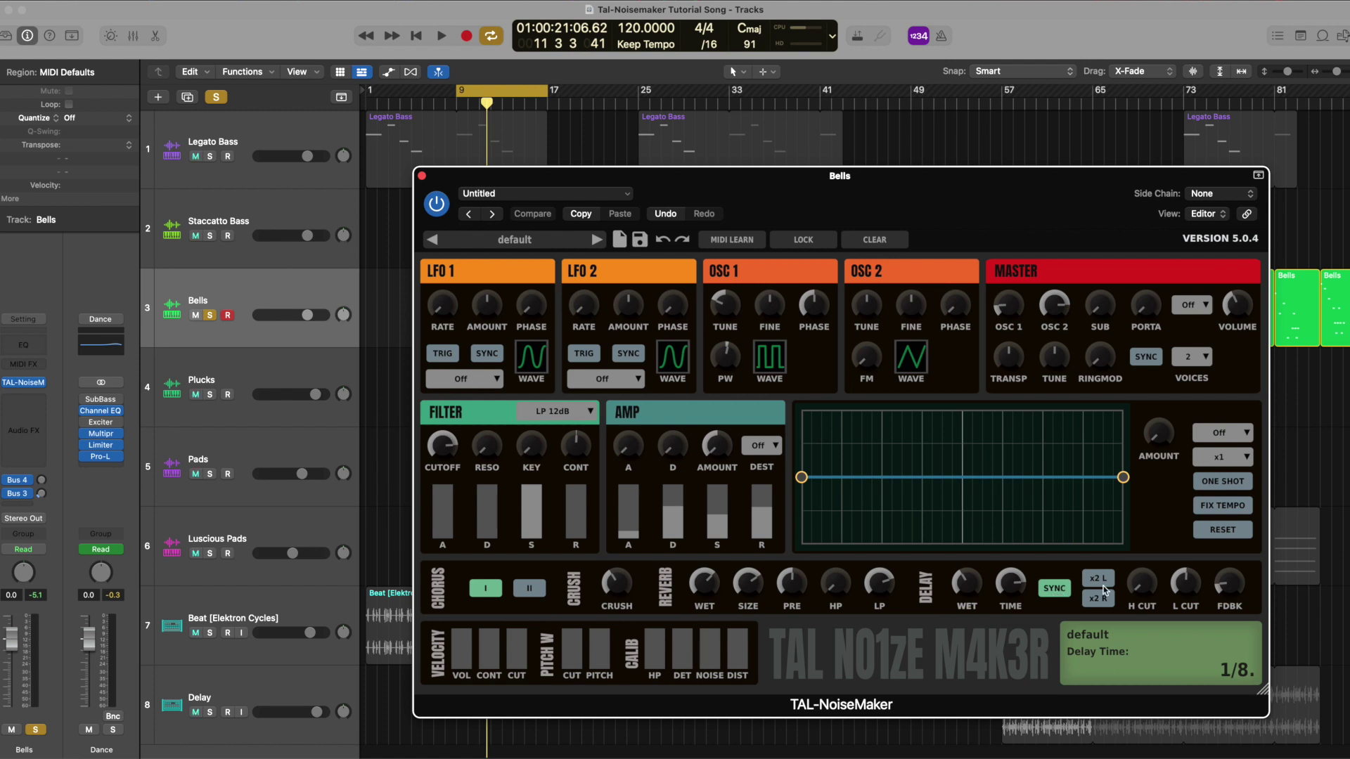
pyautogui.moveTo(1187, 587)
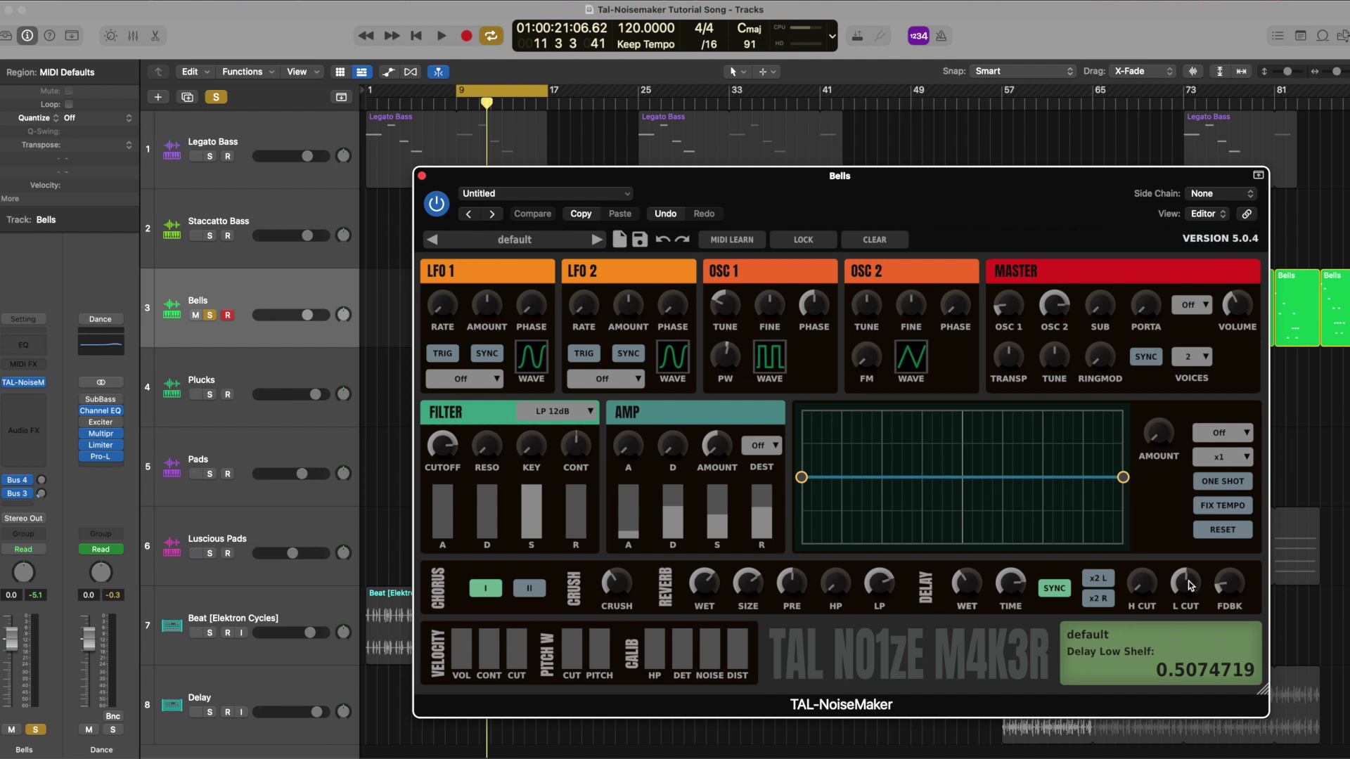
pyautogui.moveTo(1230, 584)
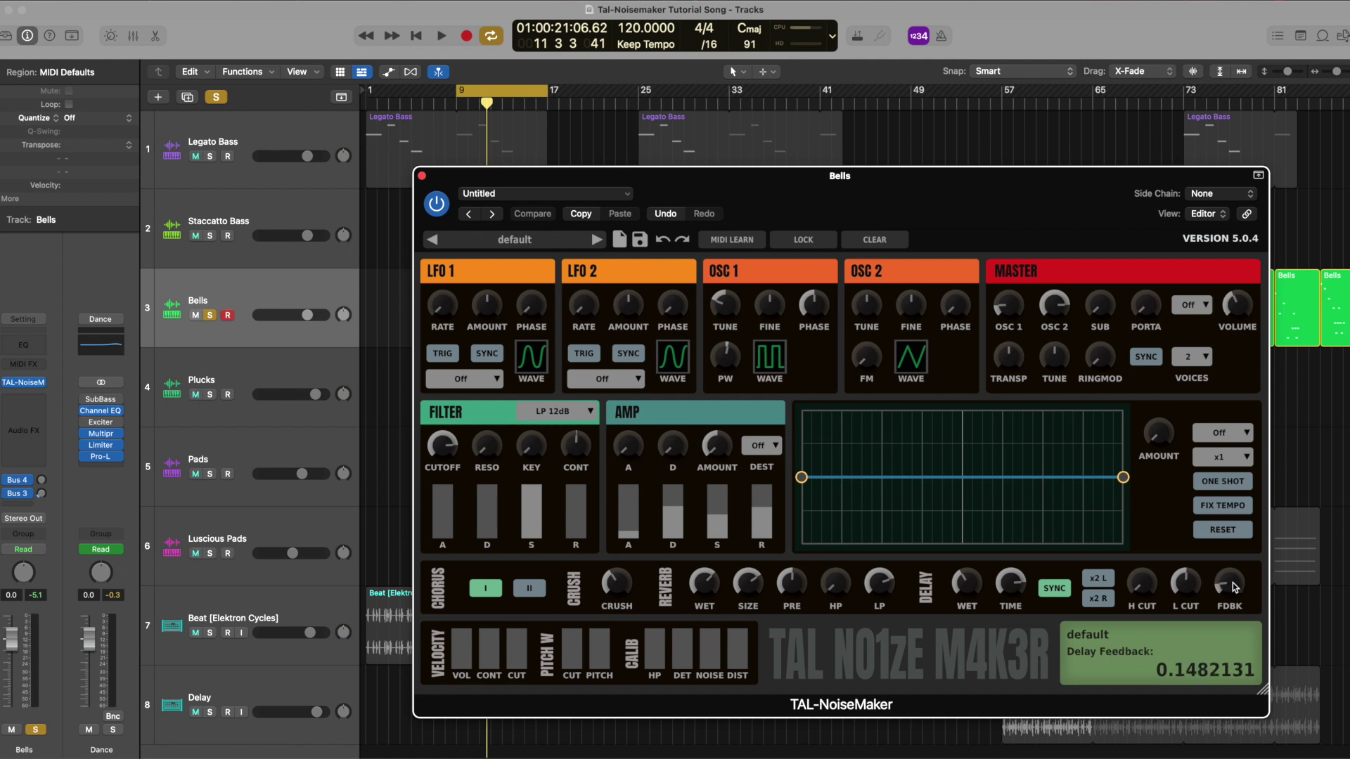
# - Audition the Bells in the bar 9–17 loop and close their synth window
pyautogui.press('space')
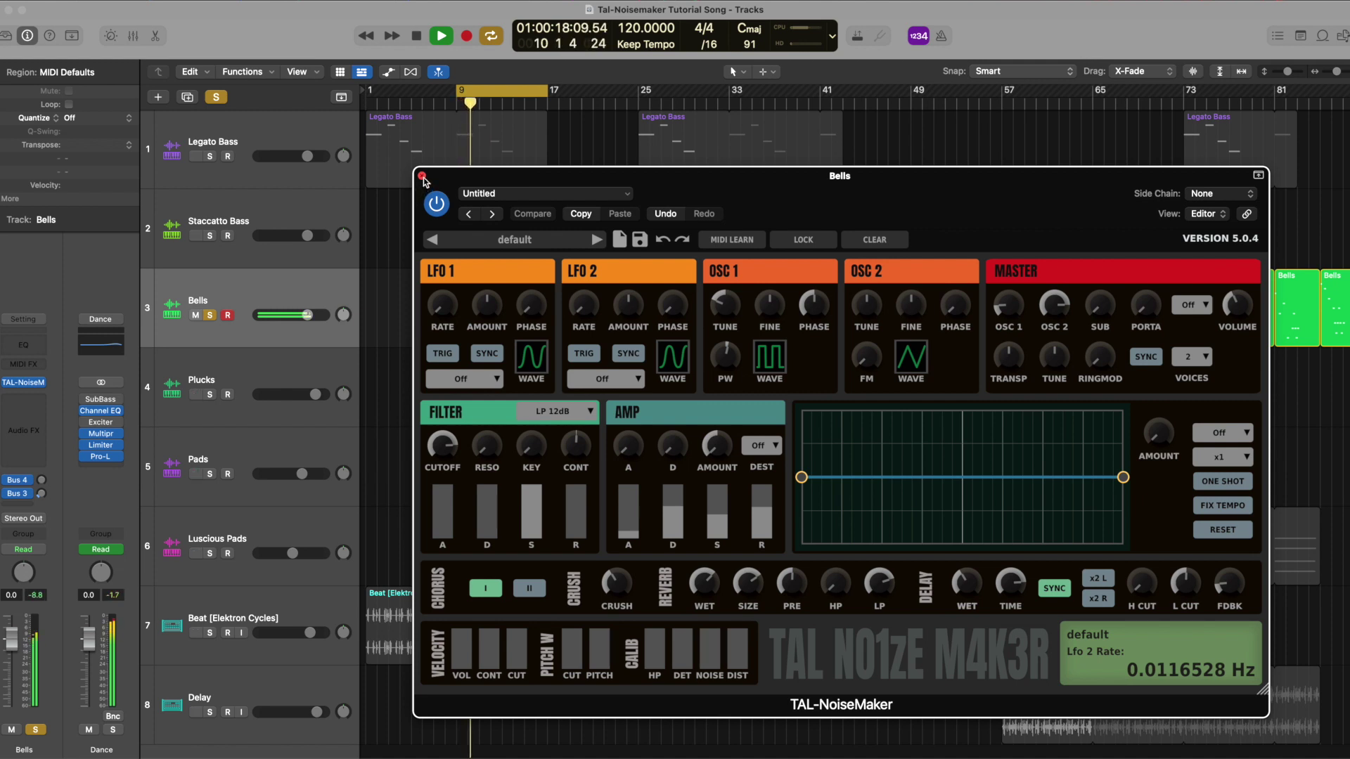
pyautogui.press('space')
pyautogui.click(422, 177)
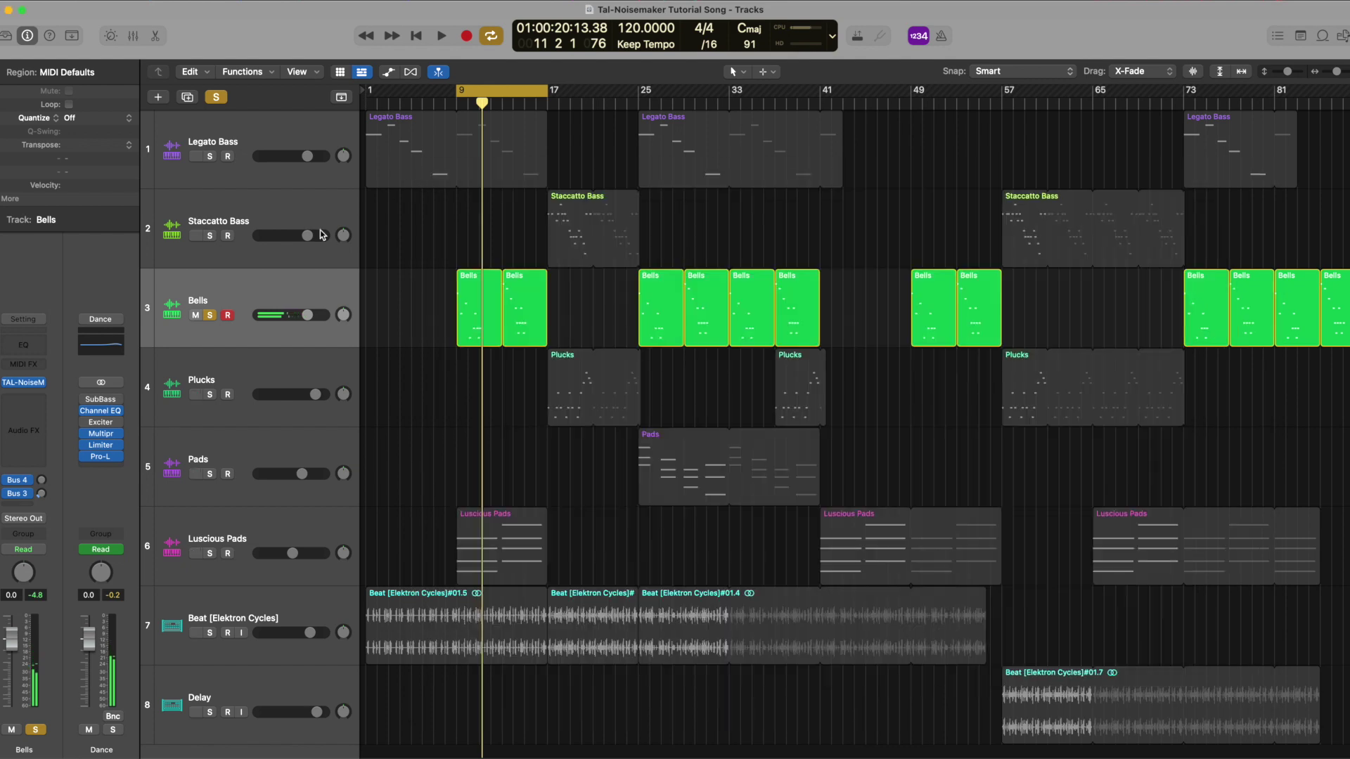
# - Switch the solo from Bells to the Plucks track and set the cycle range from bar 17 to bar 25
pyautogui.click(211, 315)
pyautogui.click(210, 395)
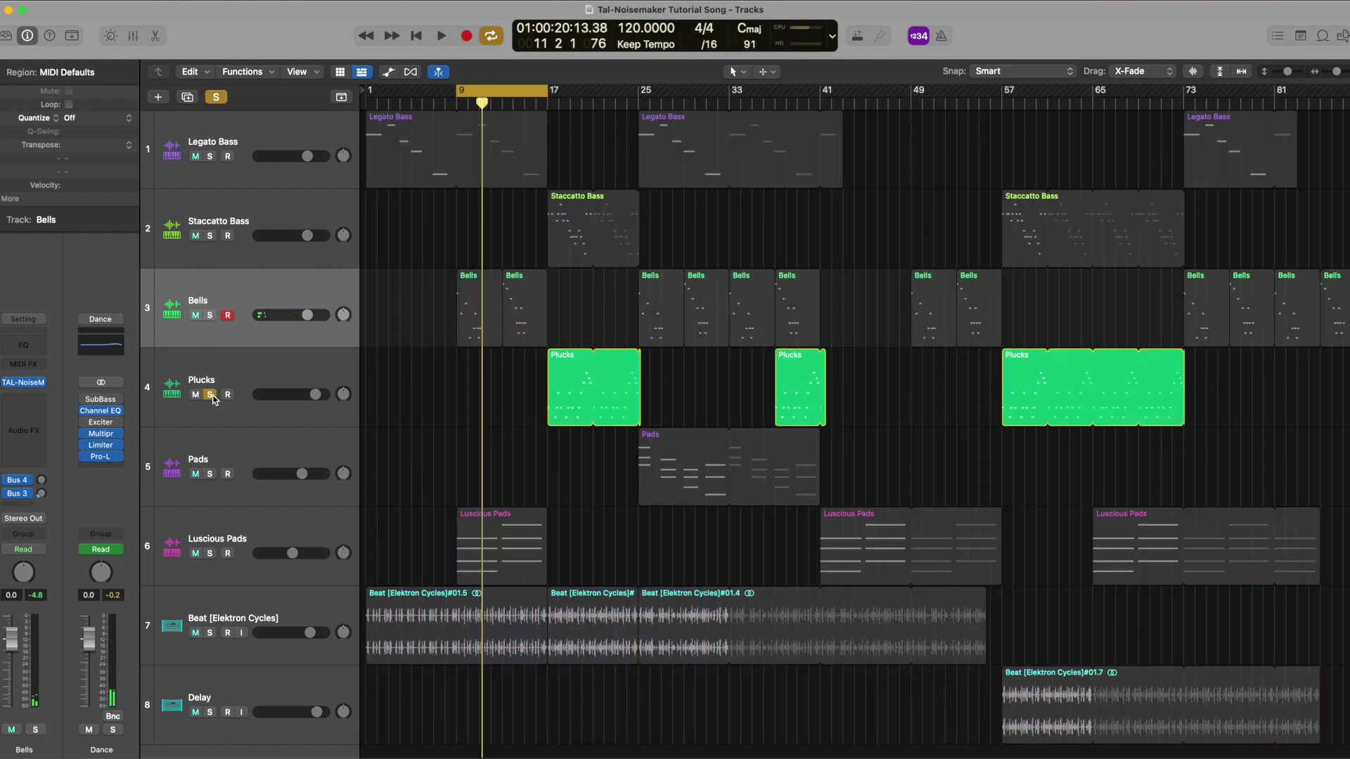
pyautogui.moveTo(492, 91); pyautogui.dragTo(584, 92)
# - Open TAL-NoiseMaker for the Plucks track, play its loop briefly, and move the synth window fully into view
pyautogui.click(251, 373)
pyautogui.click(28, 383)
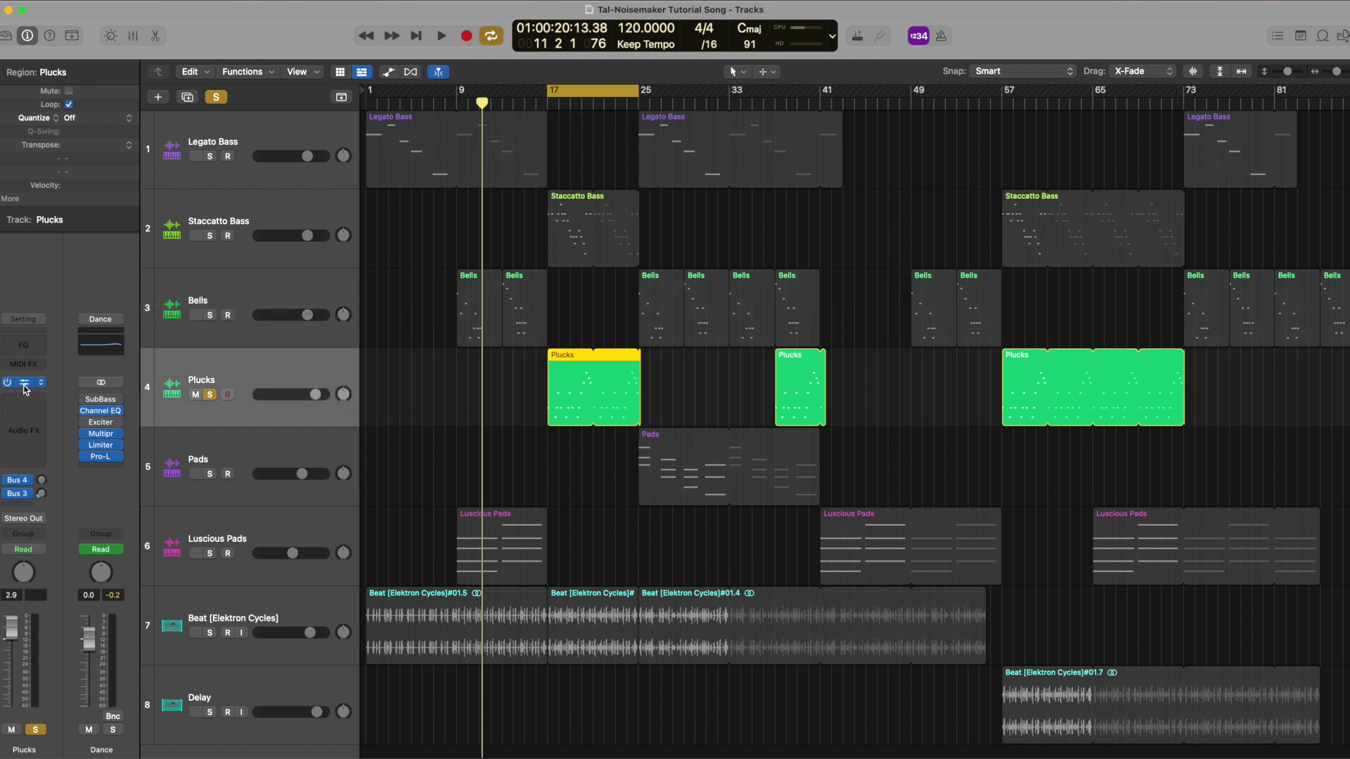
pyautogui.press('space')
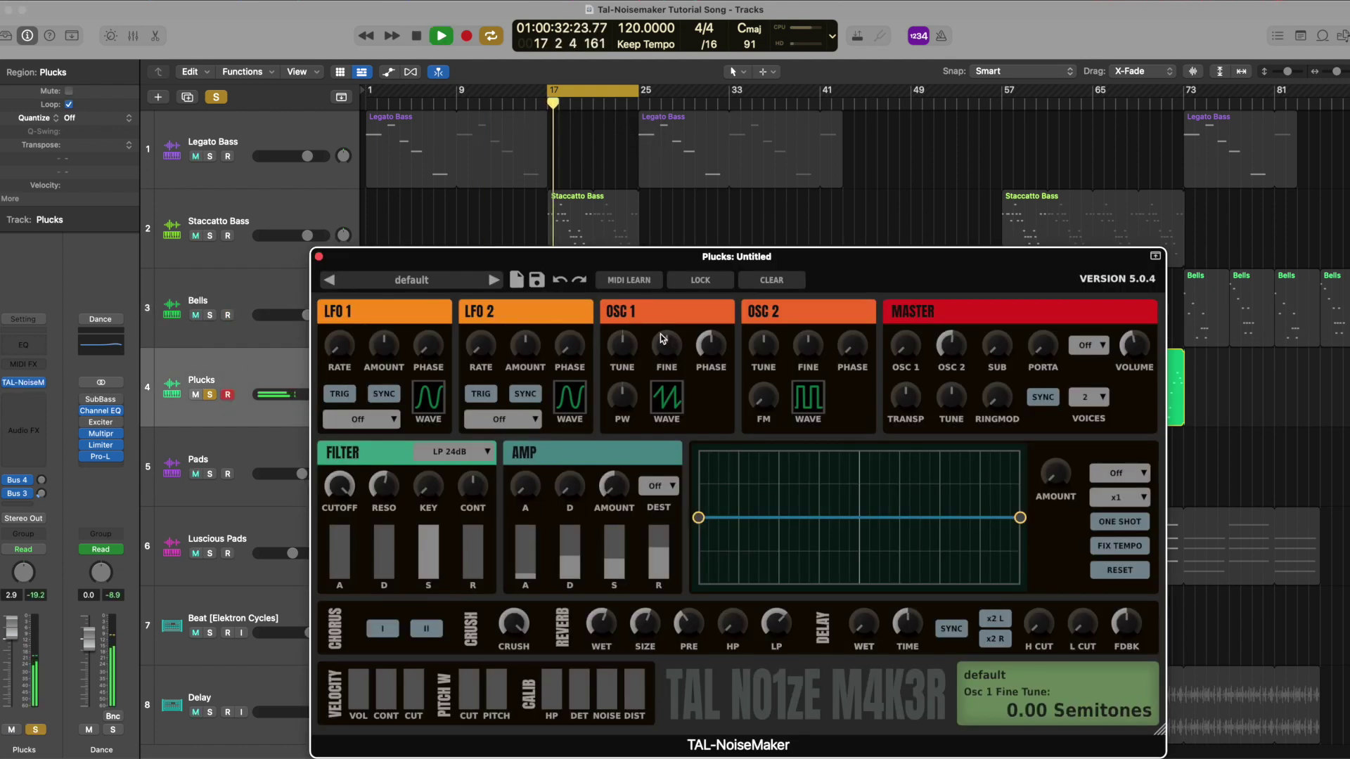
pyautogui.moveTo(653, 259); pyautogui.dragTo(637, 176)
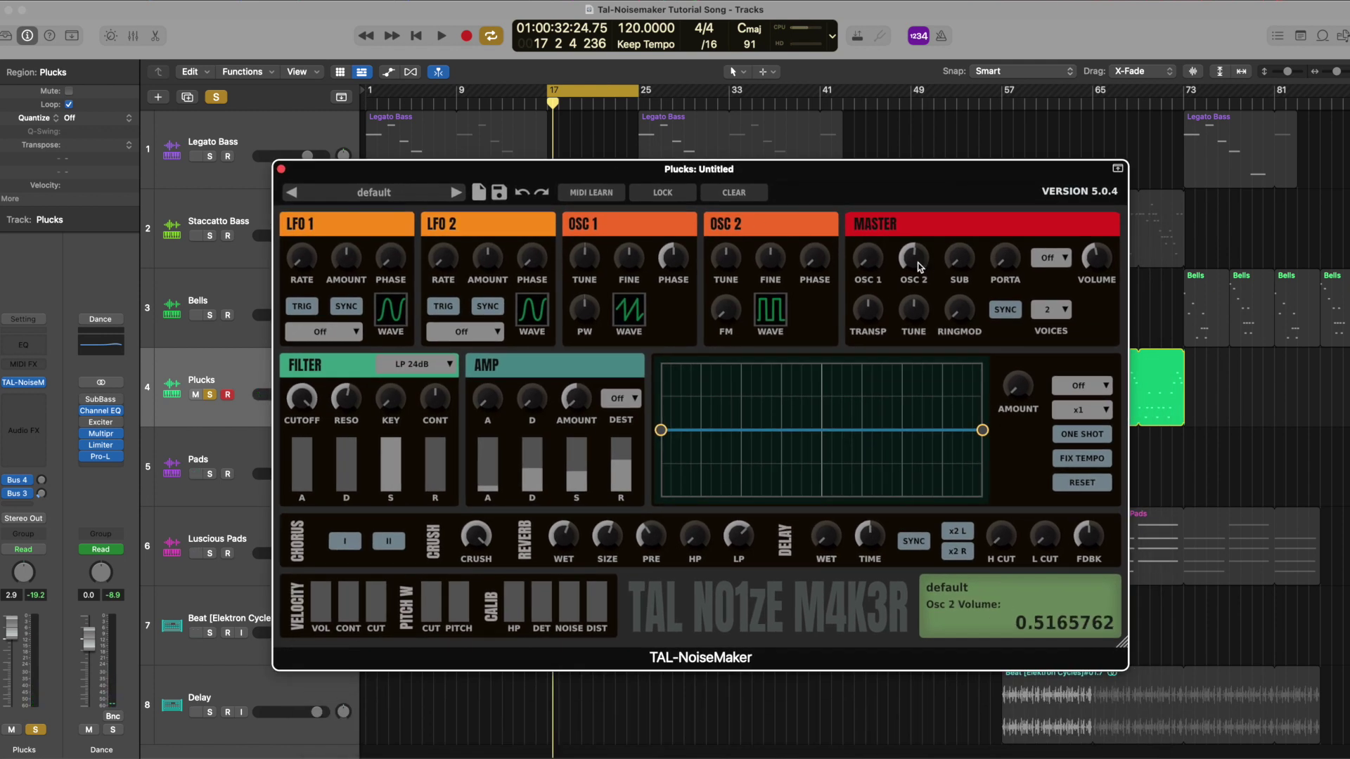
# - Examine the Plucks synth's Osc 2 waveform choices and audition the Plucks in the bar 17–25 loop, closing the synth when done
pyautogui.click(767, 323)
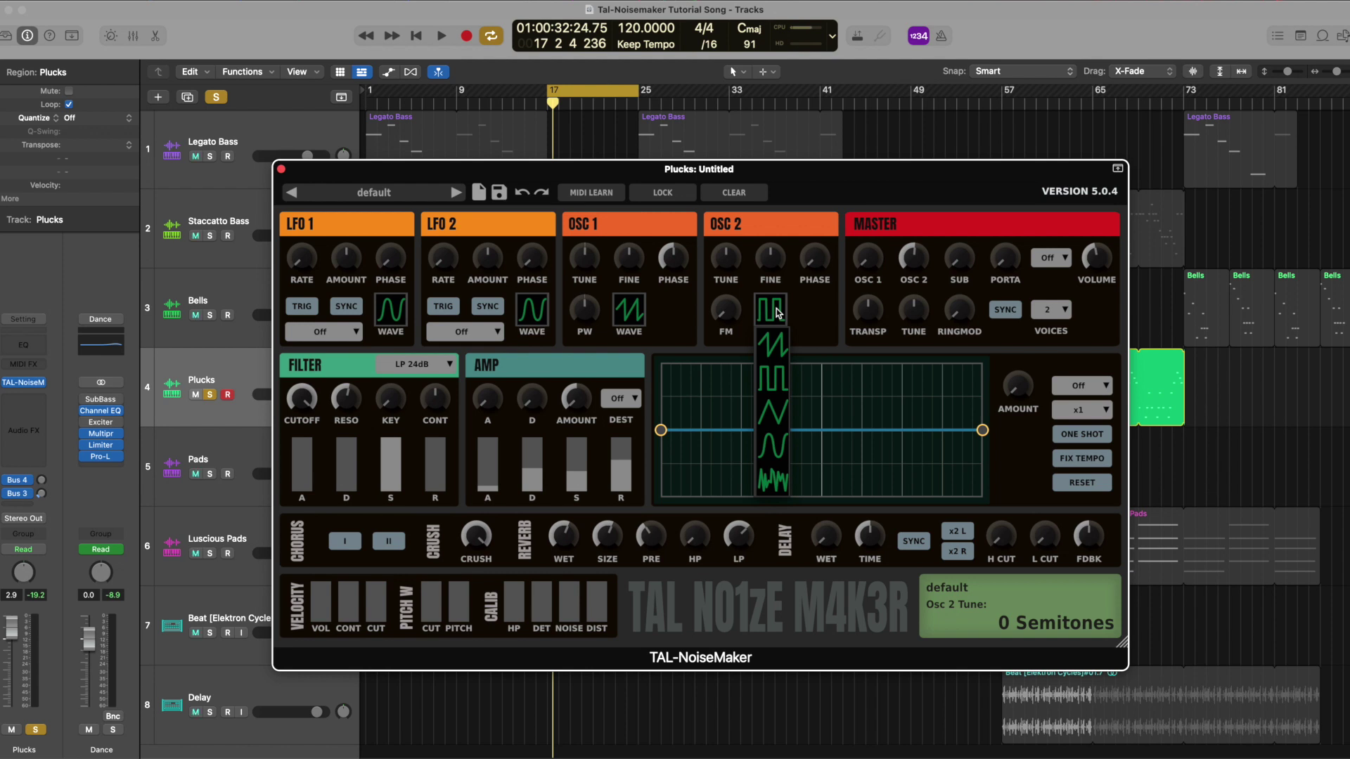
pyautogui.click(776, 313)
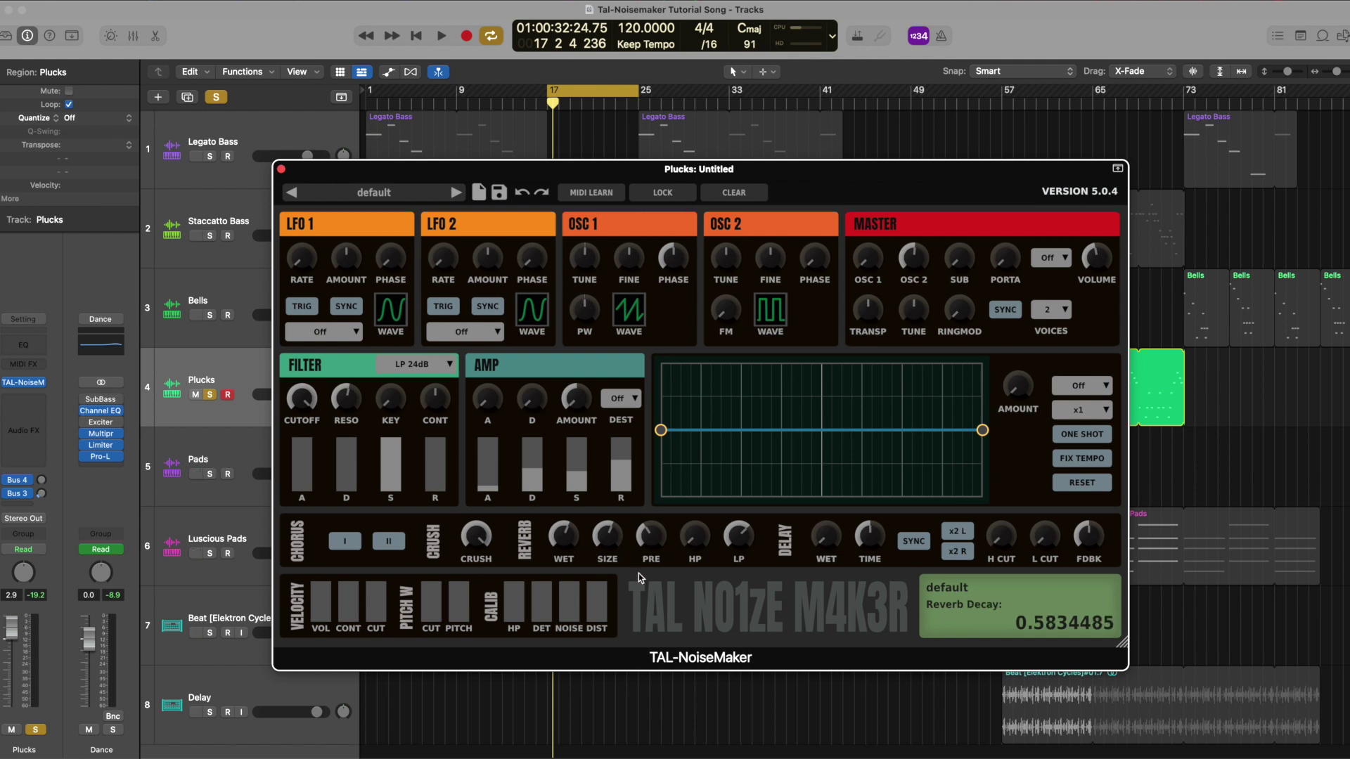
pyautogui.press('space')
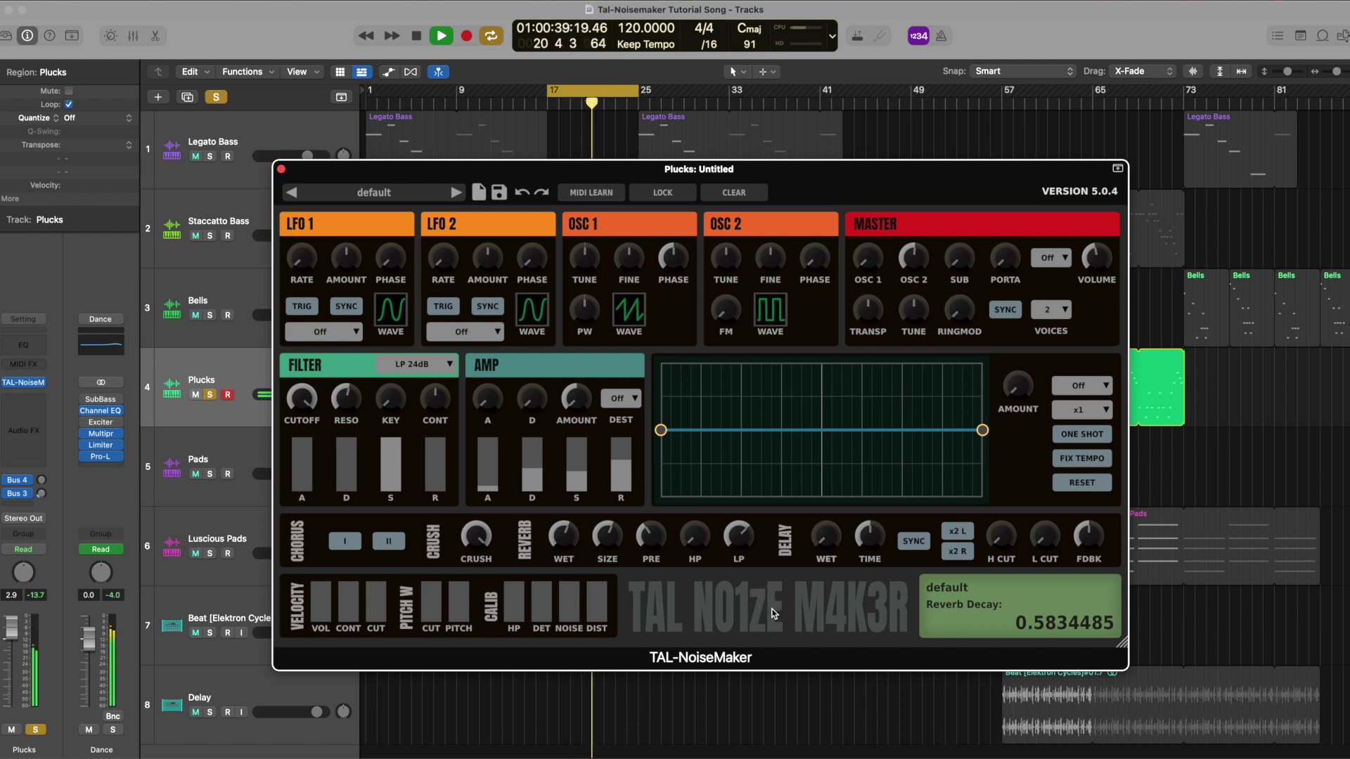
pyautogui.press('space')
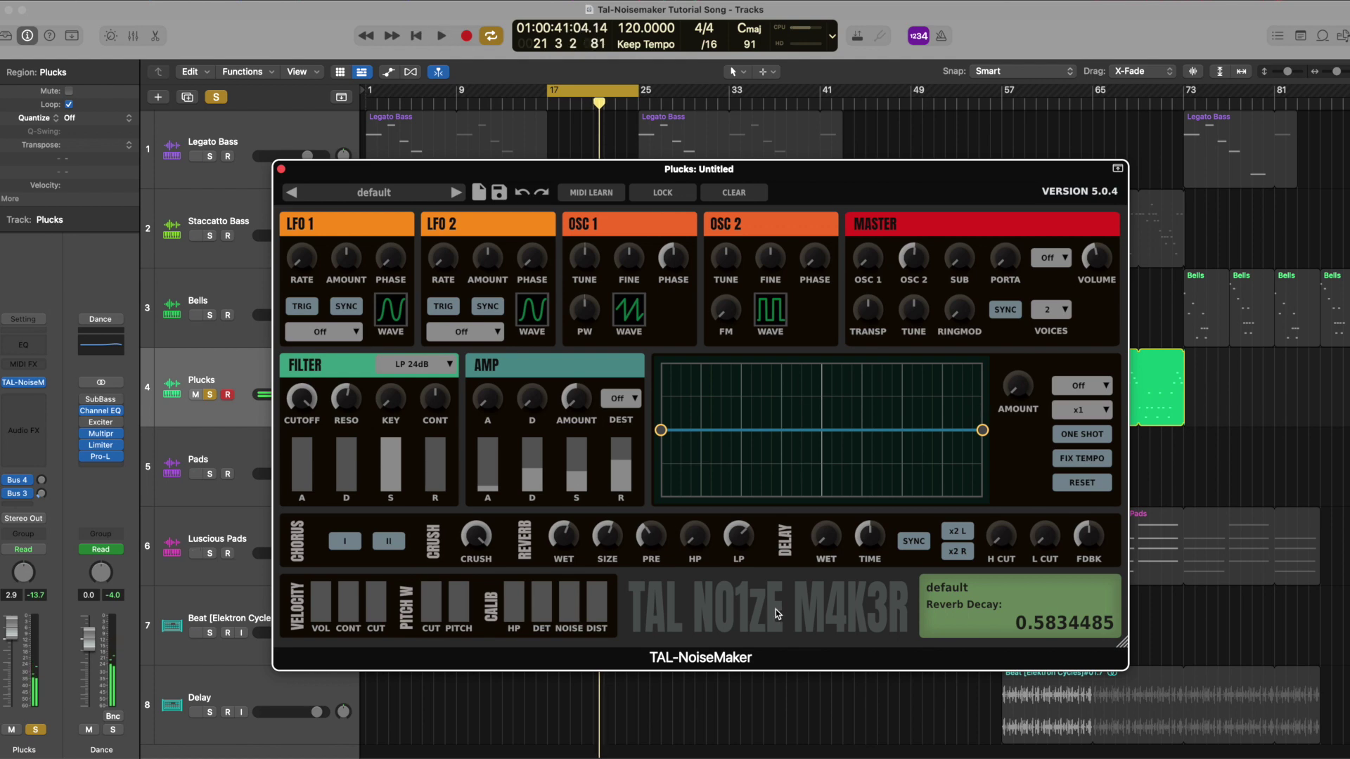
pyautogui.click(280, 169)
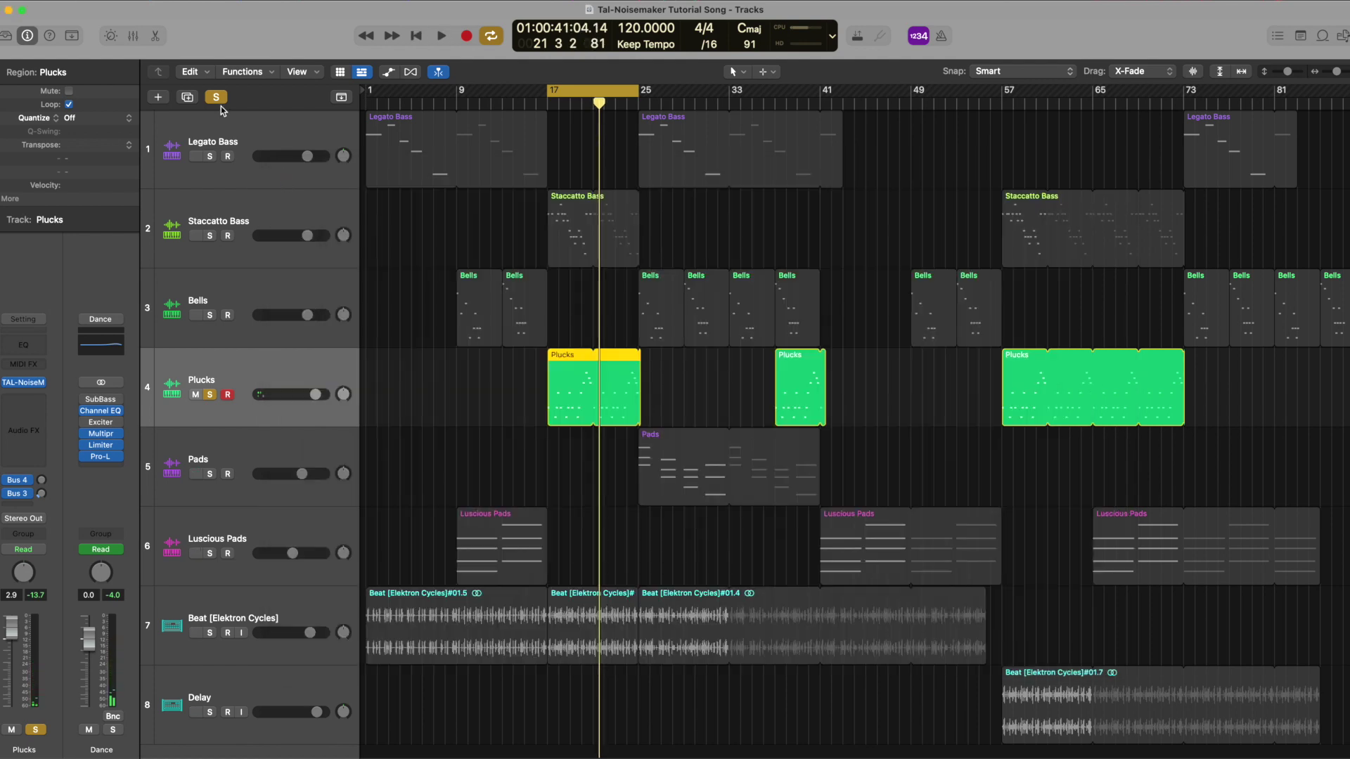
# - Clear the Plucks solo, solo the Pads track instead, and set the cycle range from bar 25 to bar 41
pyautogui.click(218, 98)
pyautogui.click(247, 462)
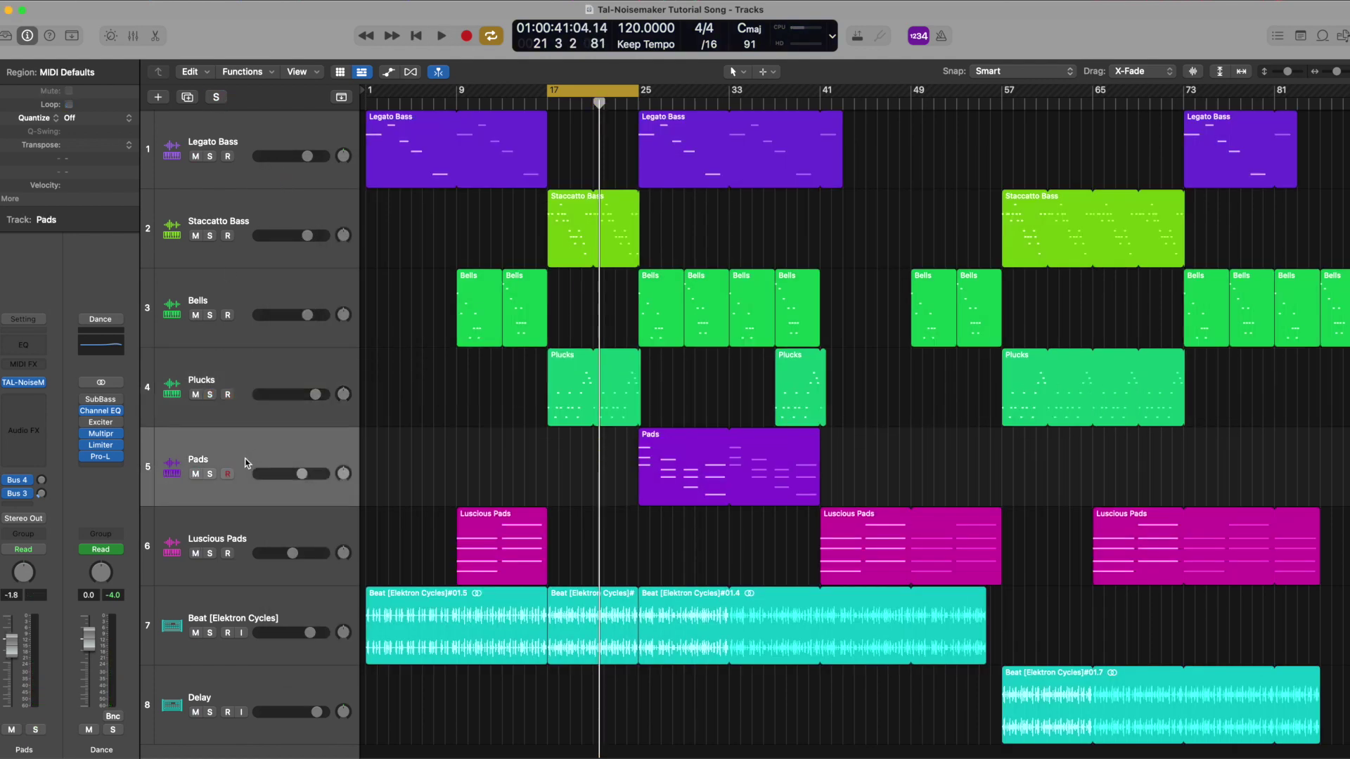
pyautogui.click(210, 475)
pyautogui.moveTo(643, 98); pyautogui.dragTo(820, 90)
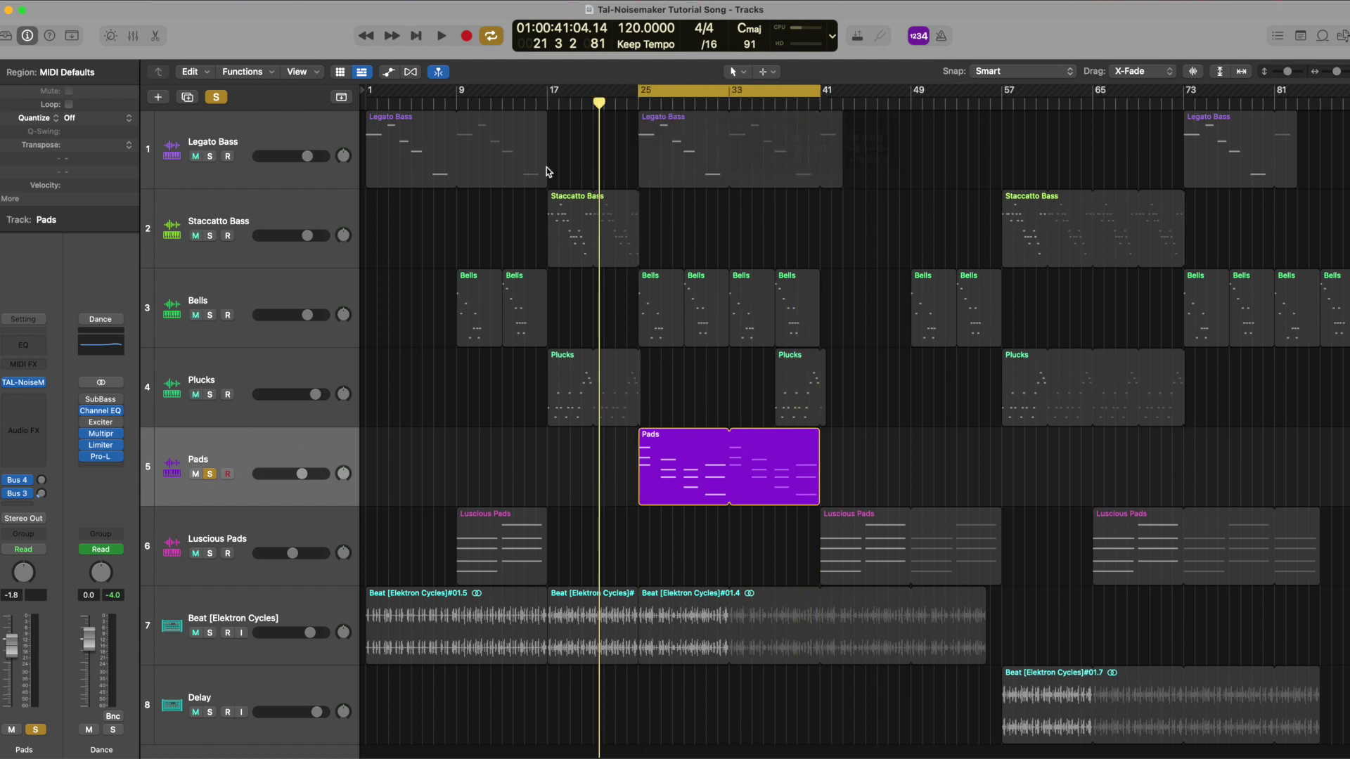
# - Open TAL-NoiseMaker for the Pads track and check its voices choices, keeping 6 selected
pyautogui.click(233, 454)
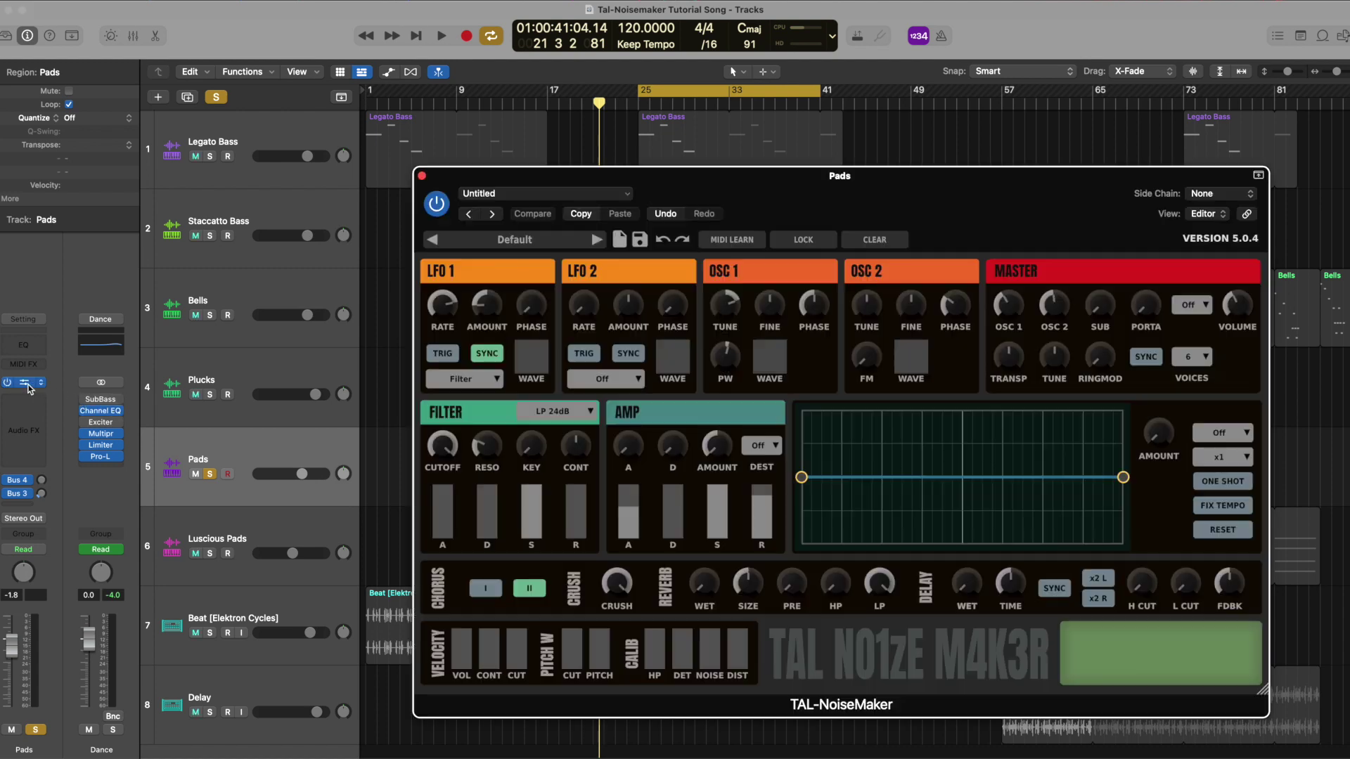
pyautogui.click(23, 382)
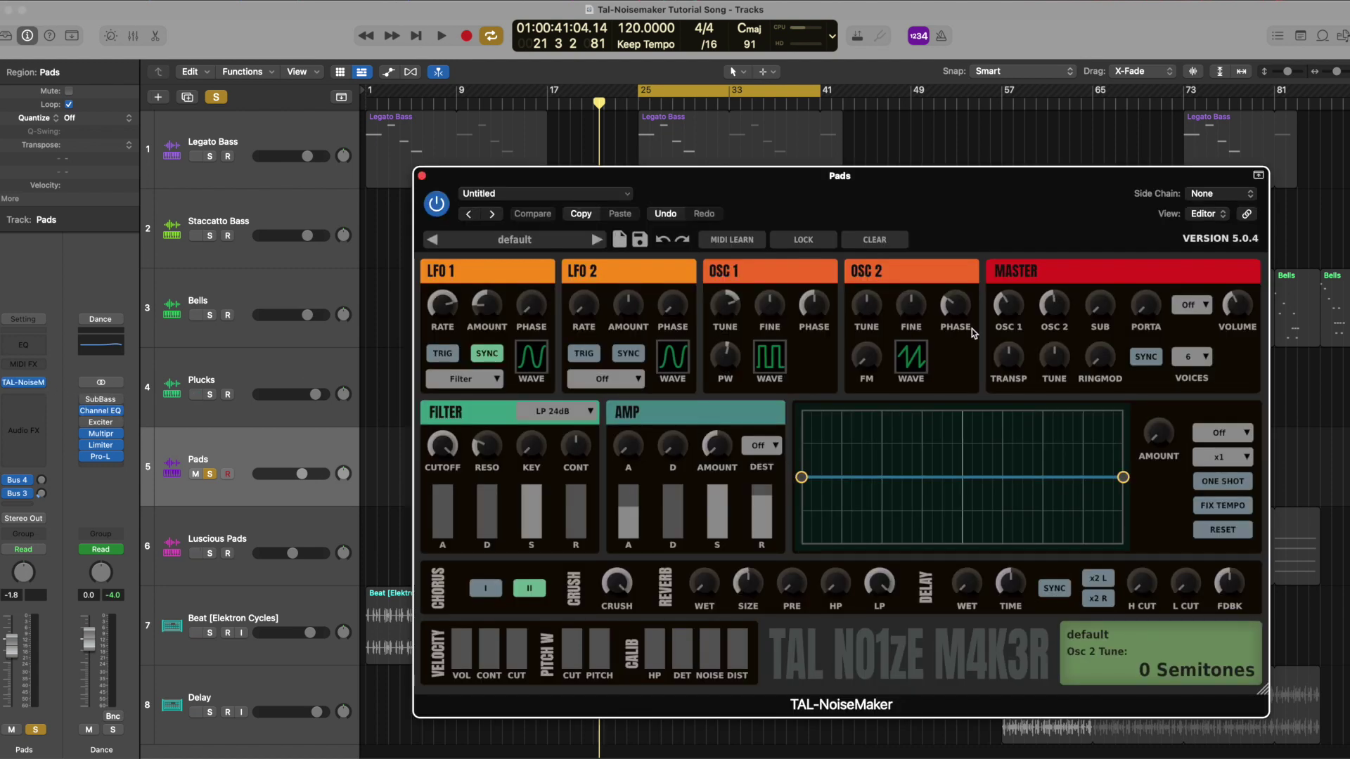
pyautogui.click(1192, 357)
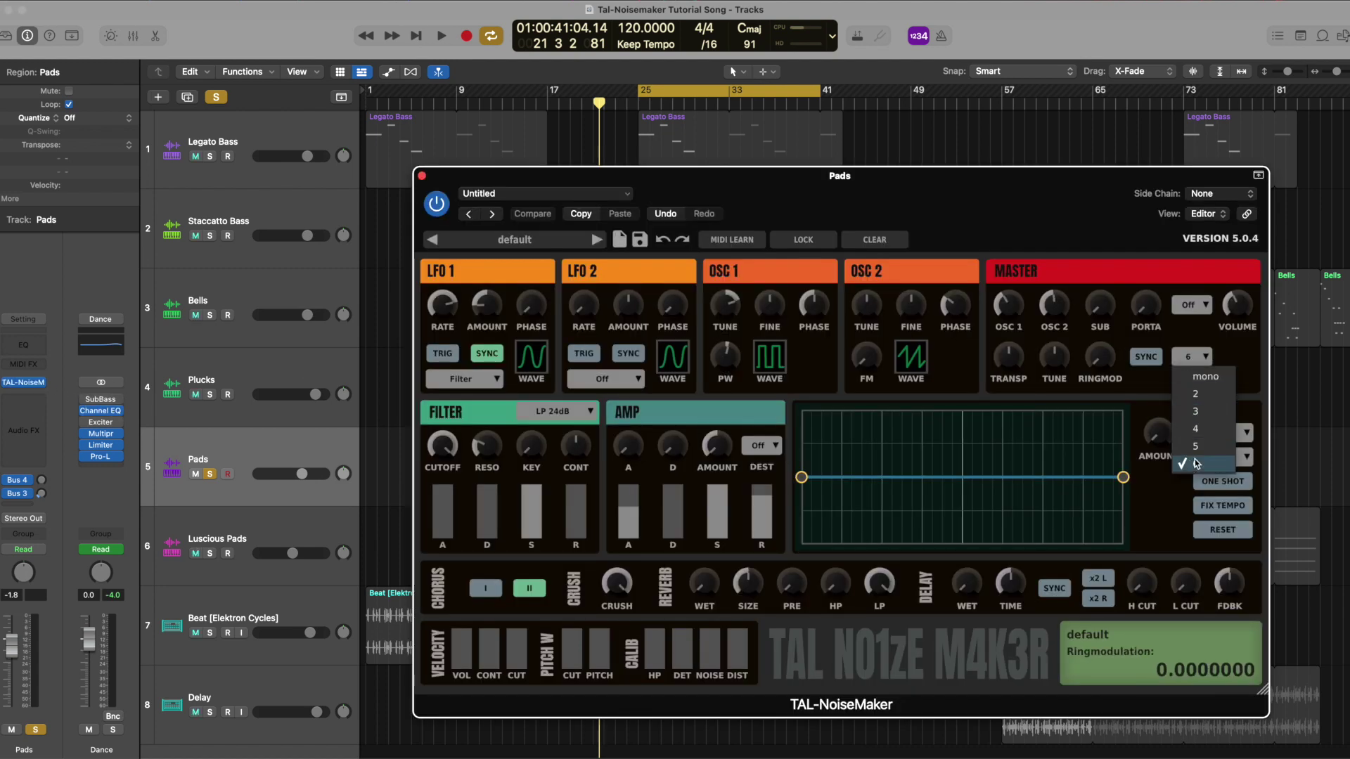
pyautogui.click(1200, 361)
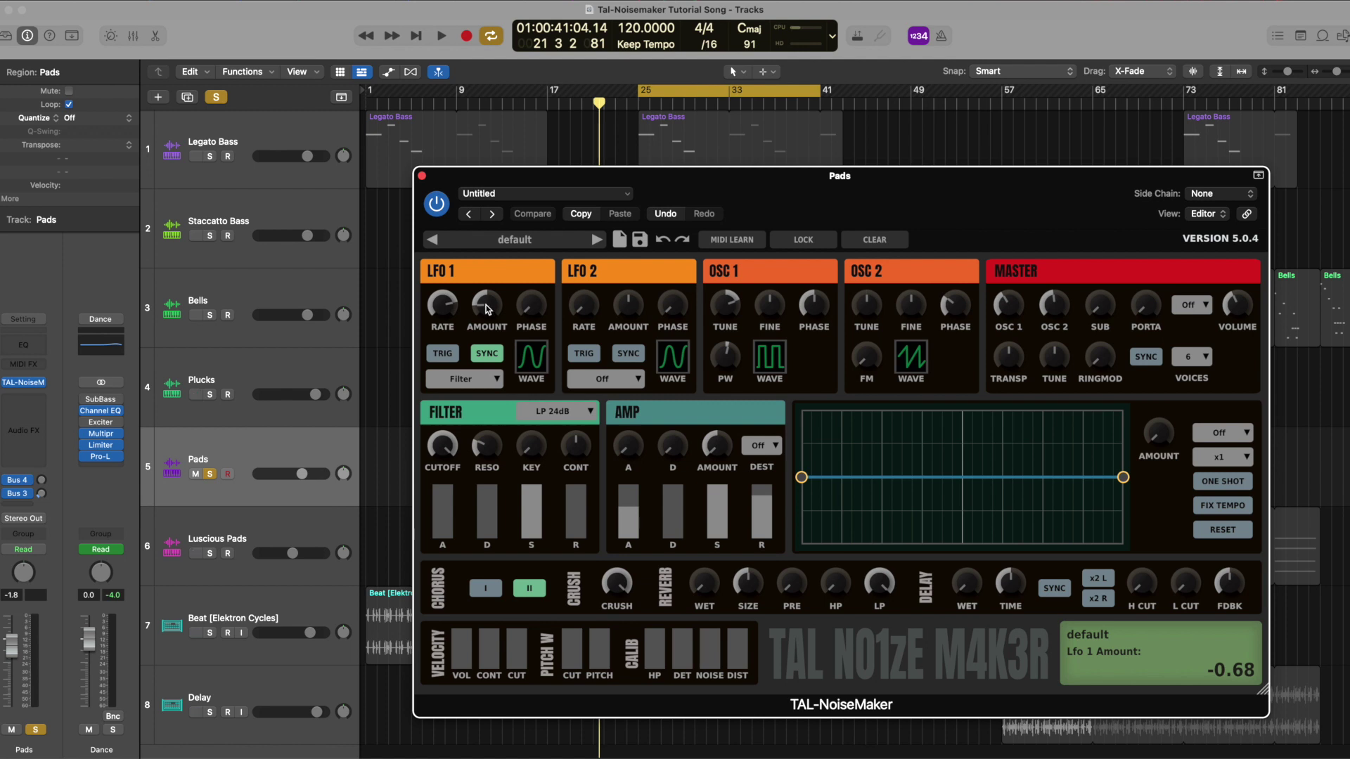
# - Audition the Pads and examine the waveform choices of Osc 2 and Osc 1 plus the Osc 1 tuning, then close the synth
pyautogui.press('space')
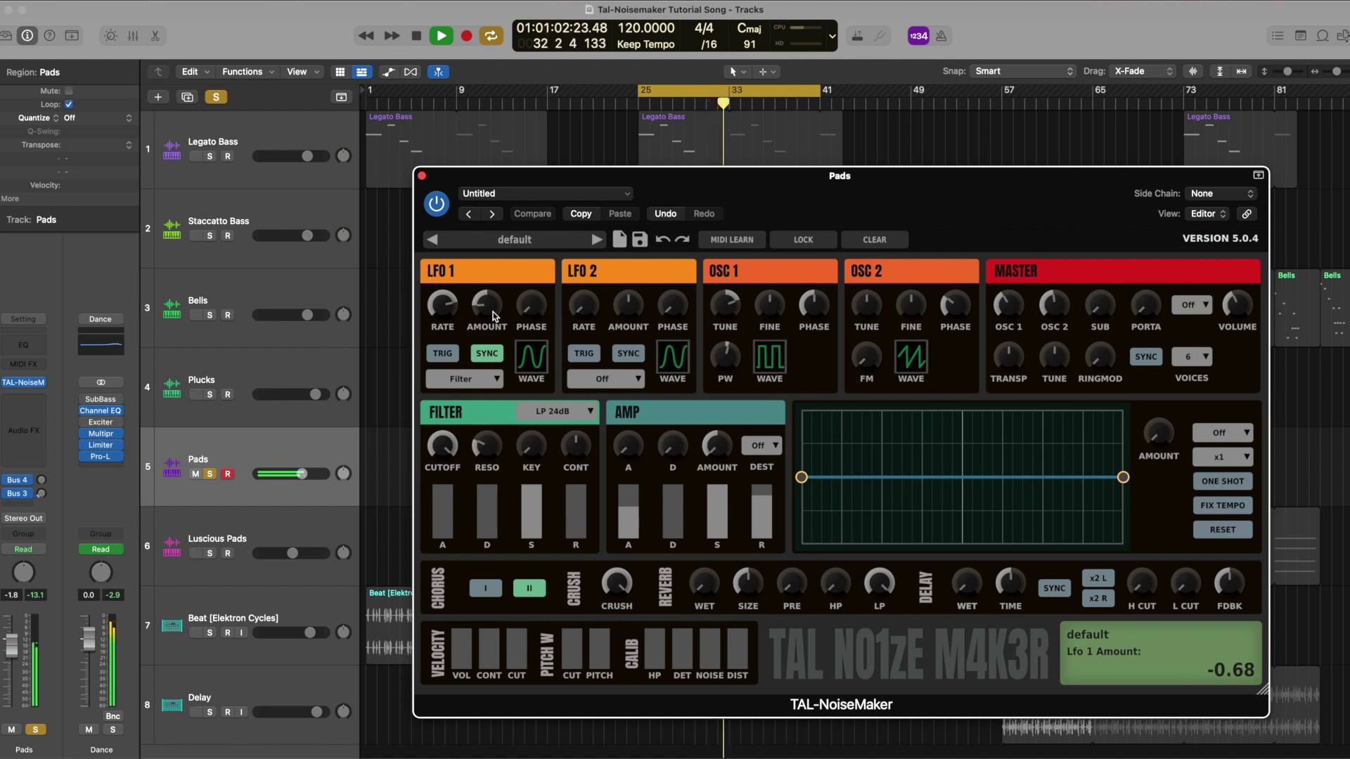
pyautogui.press('space')
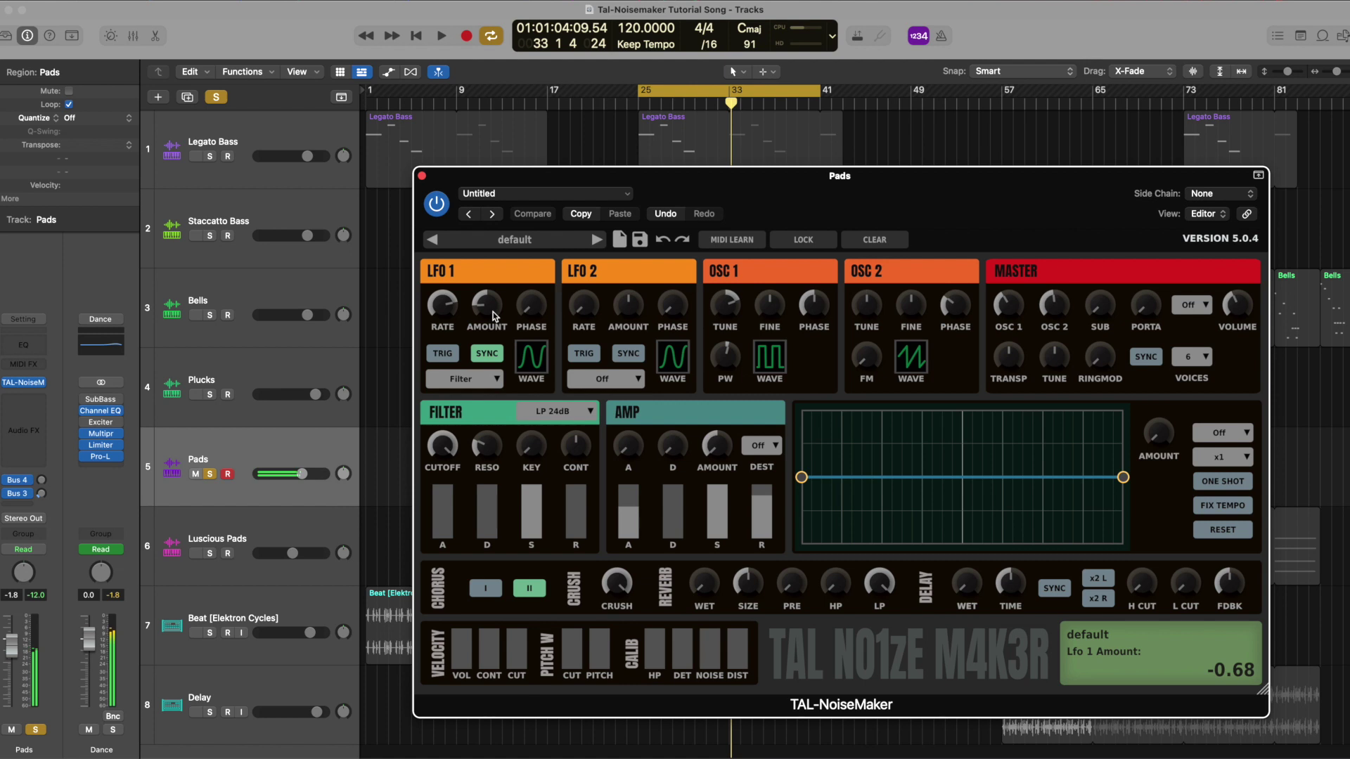
pyautogui.click(912, 357)
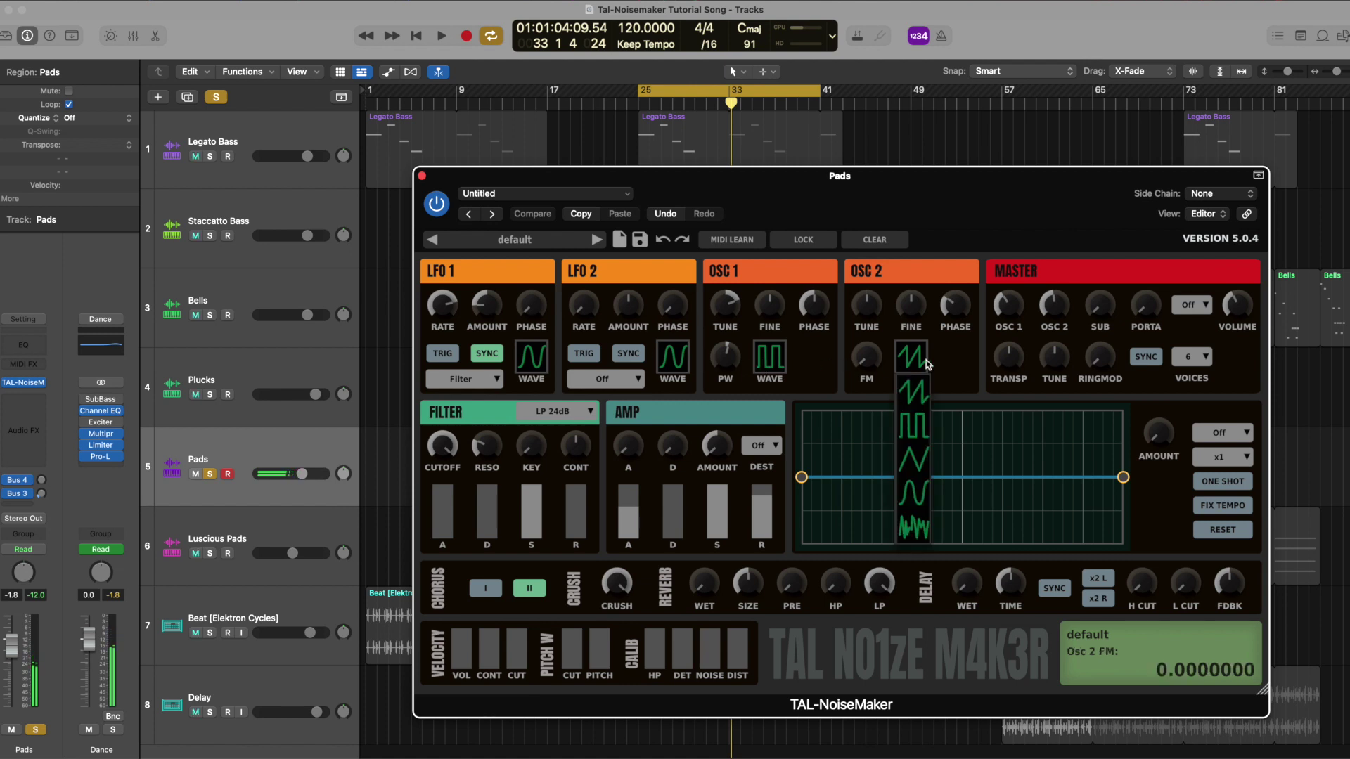
pyautogui.click(913, 365)
pyautogui.click(770, 357)
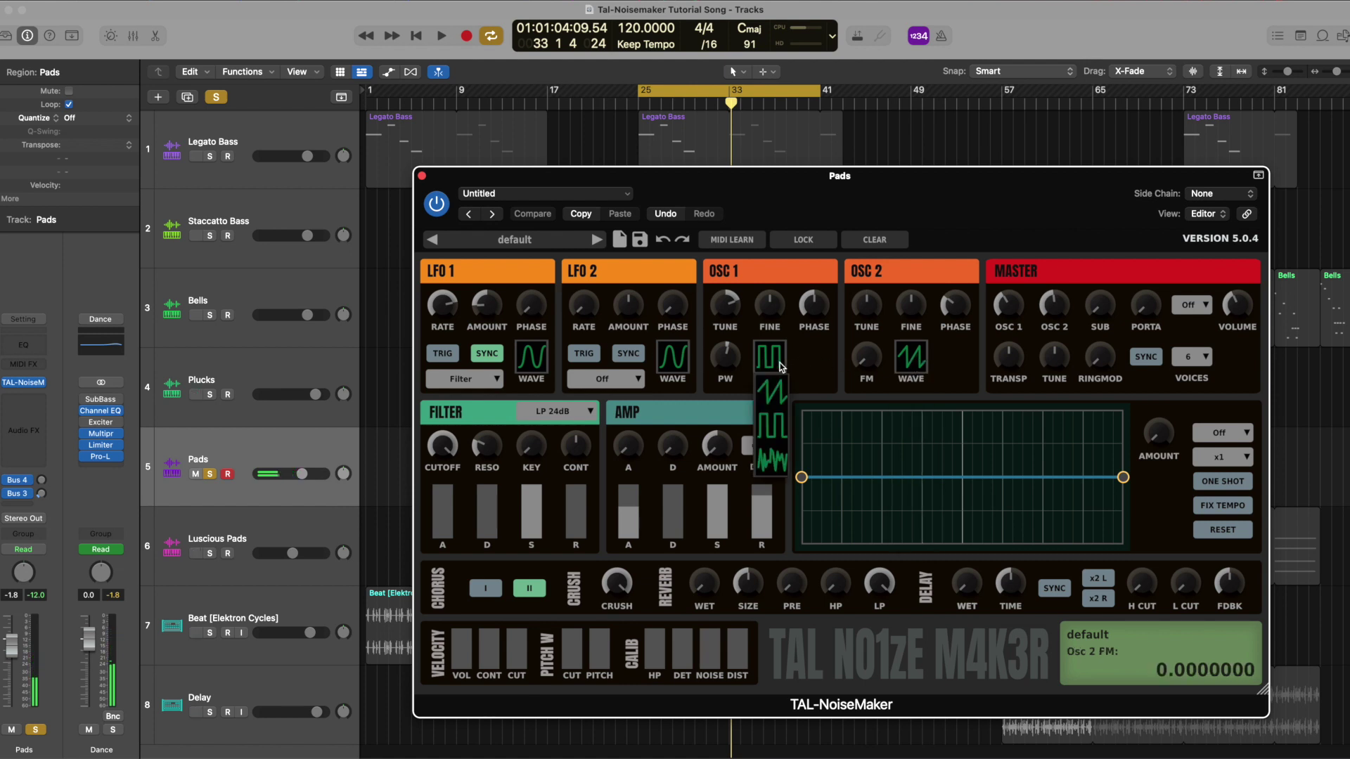
pyautogui.click(779, 366)
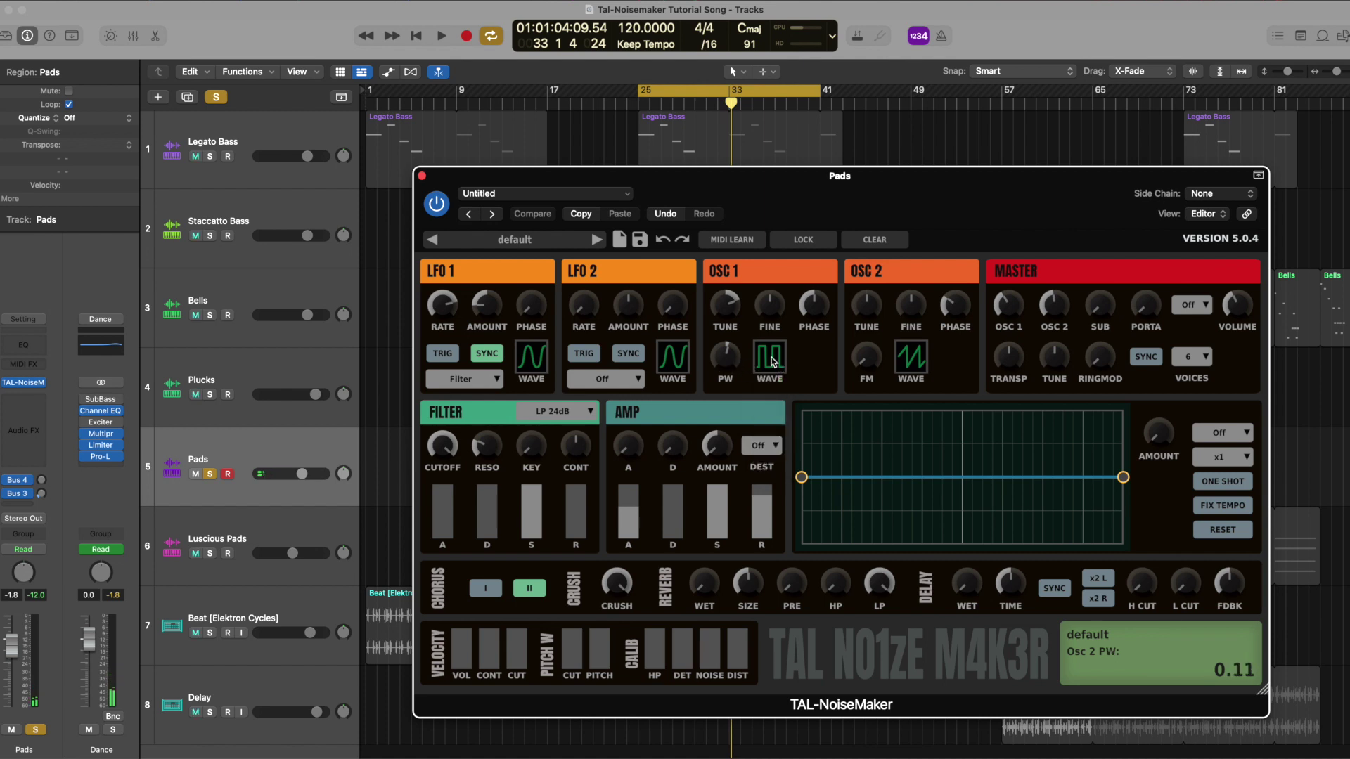
pyautogui.moveTo(728, 312)
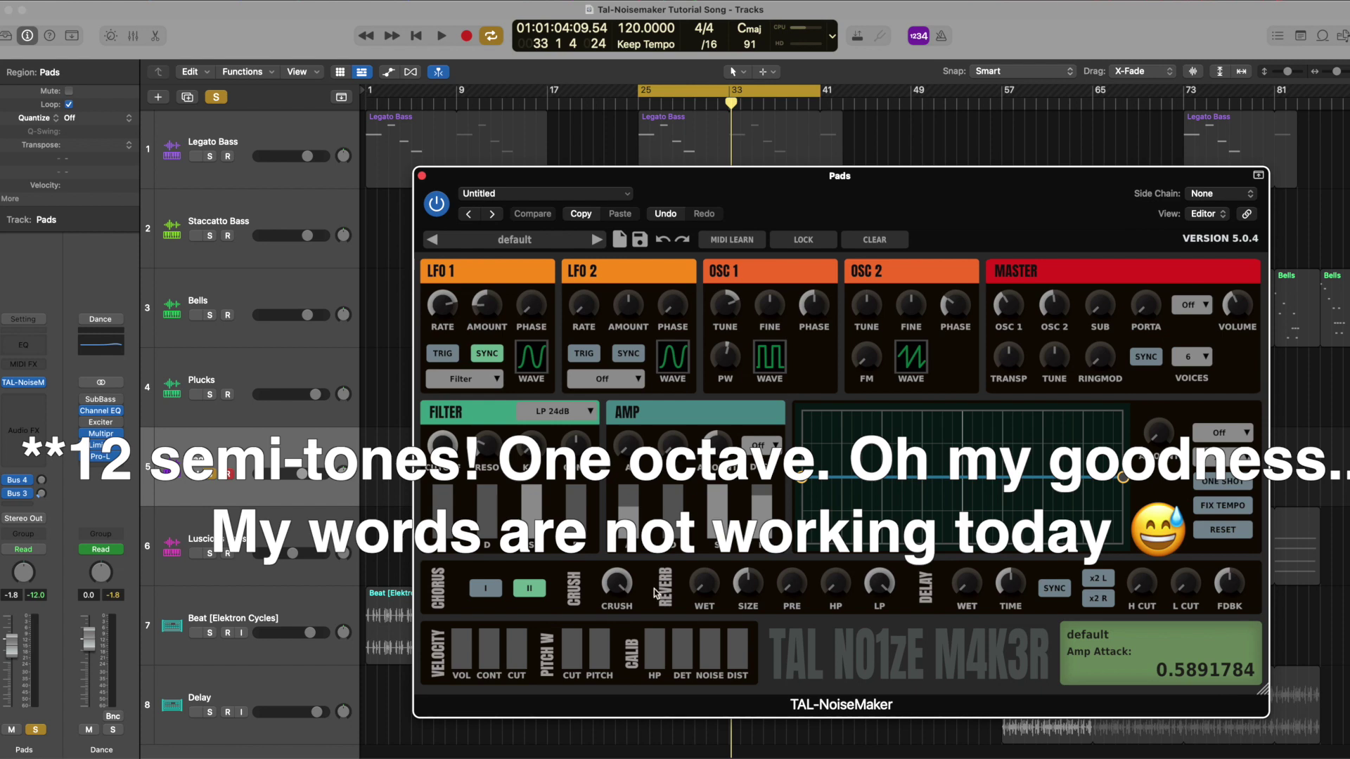
pyautogui.click(421, 175)
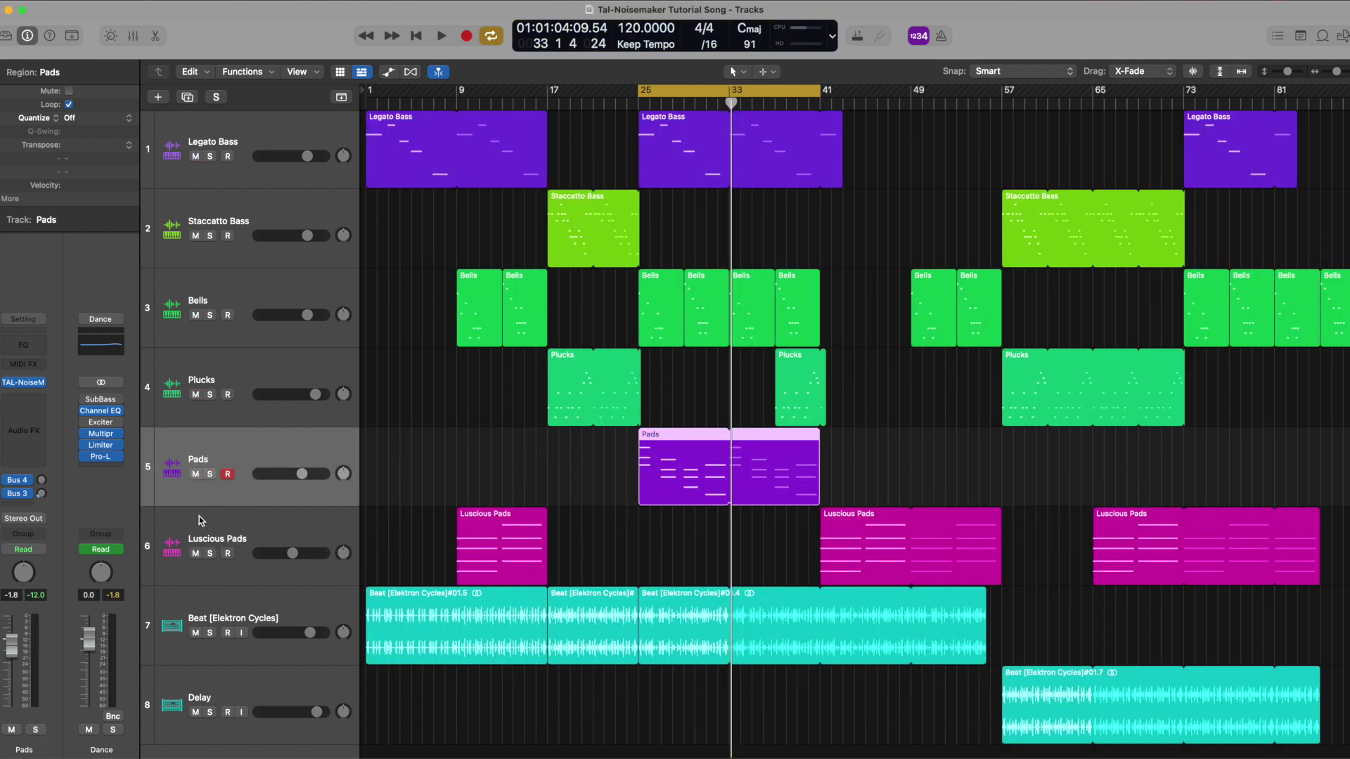
# - Solo the Luscious Pads track, set the cycle range from bar 9 to bar 17, and play the loop
pyautogui.click(209, 554)
pyautogui.moveTo(458, 92); pyautogui.dragTo(540, 92)
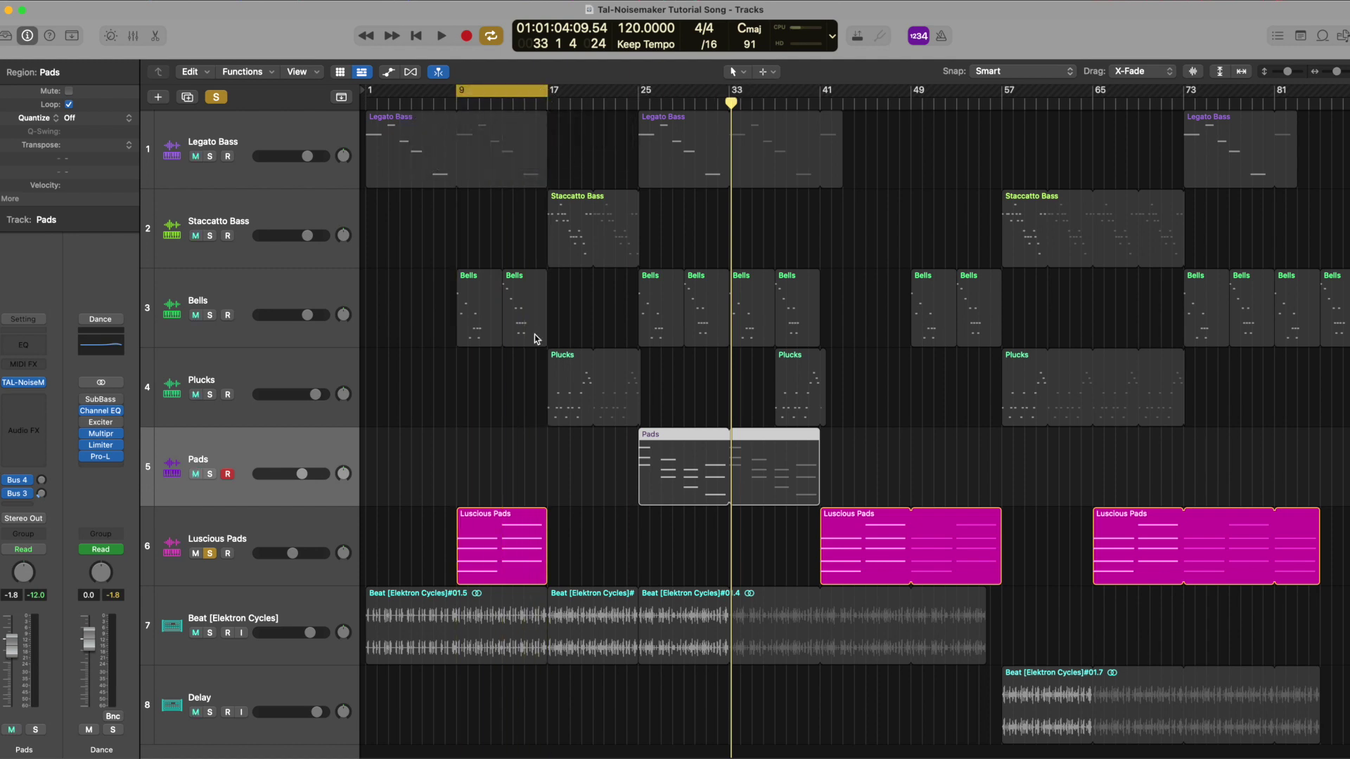
pyautogui.press('space')
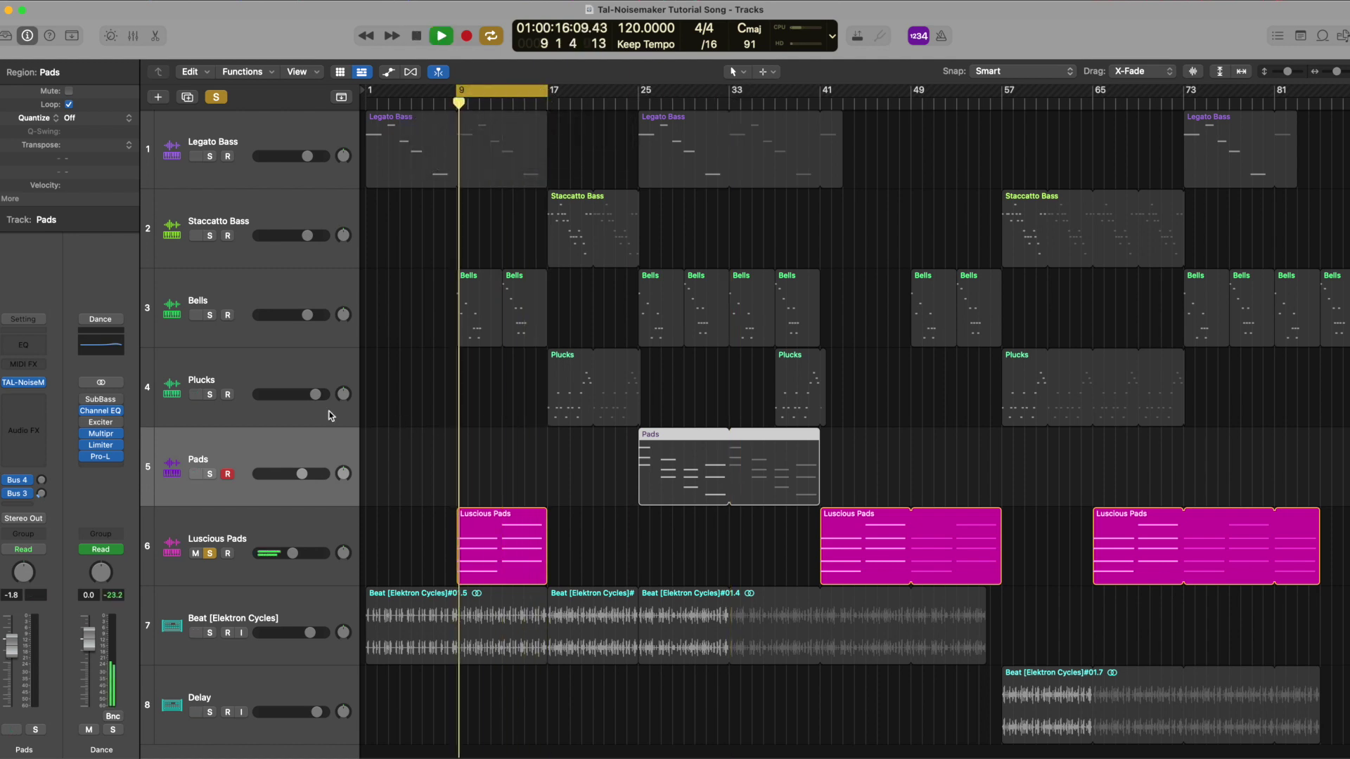
# - Select the Luscious Pads track in place of Pads, open its TAL-NoiseMaker, and reposition the synth window
pyautogui.click(24, 385)
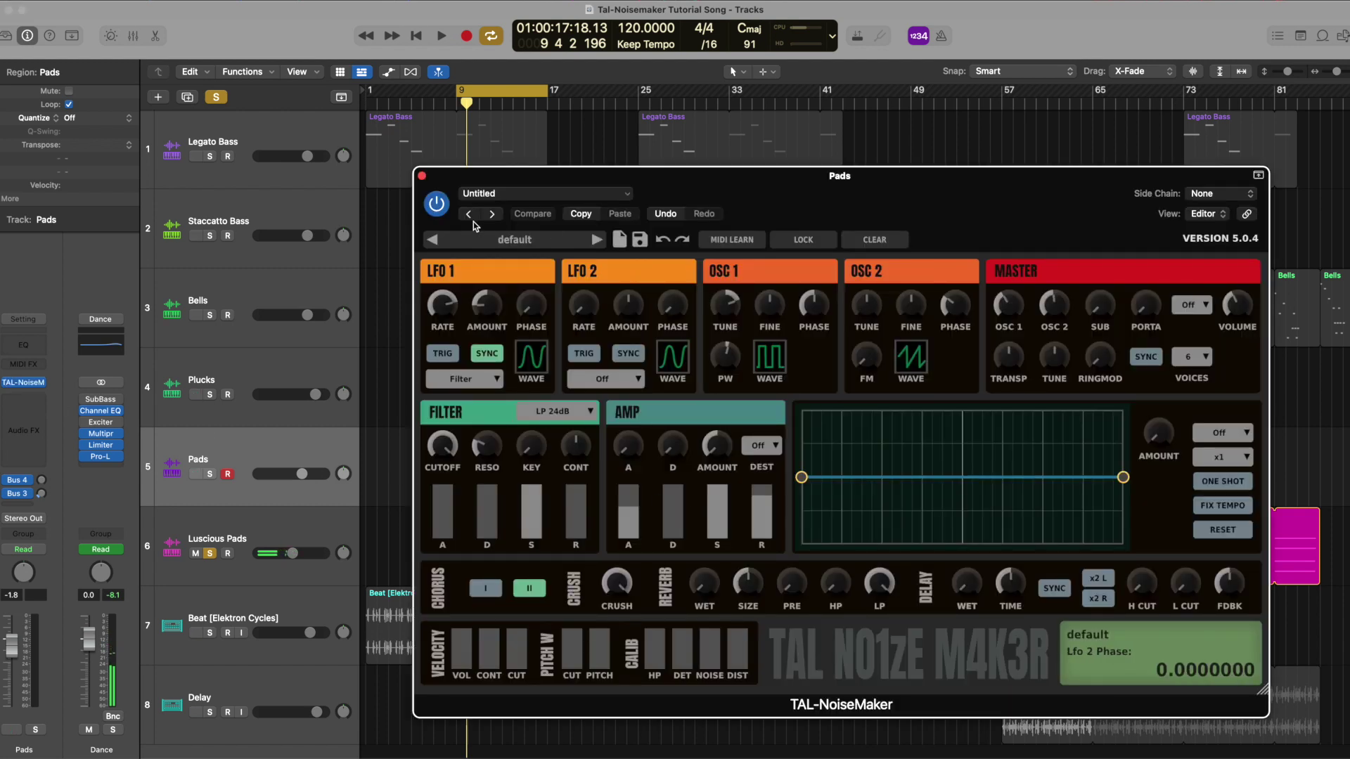
pyautogui.click(255, 540)
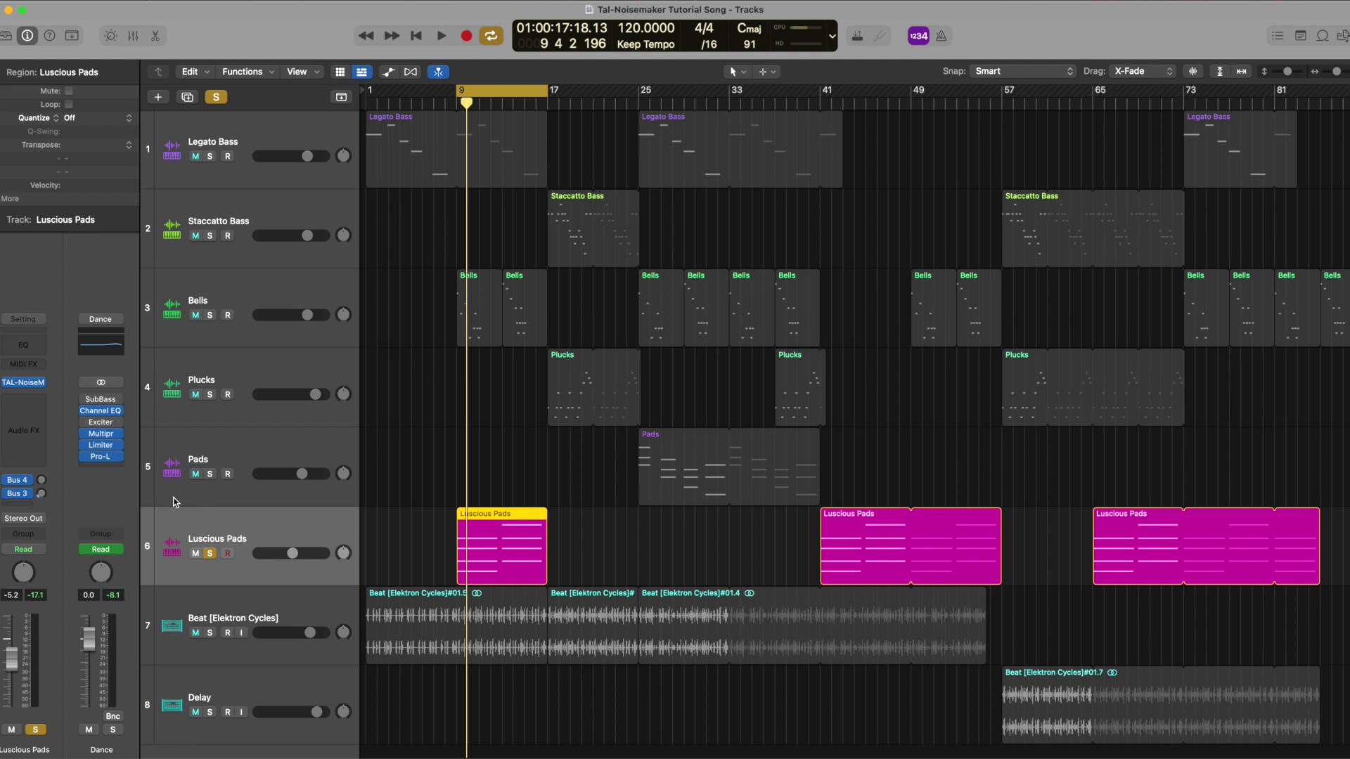
pyautogui.click(26, 383)
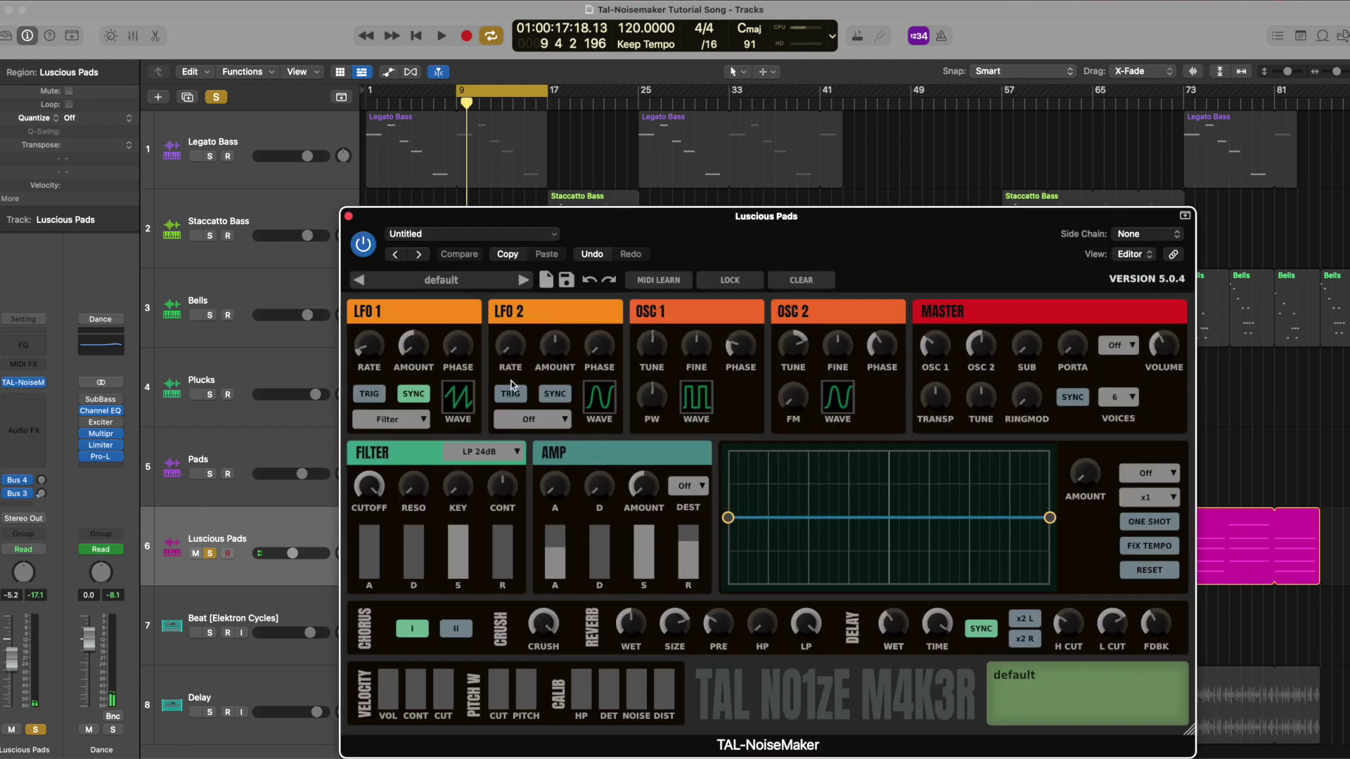
pyautogui.moveTo(490, 222); pyautogui.dragTo(525, 222)
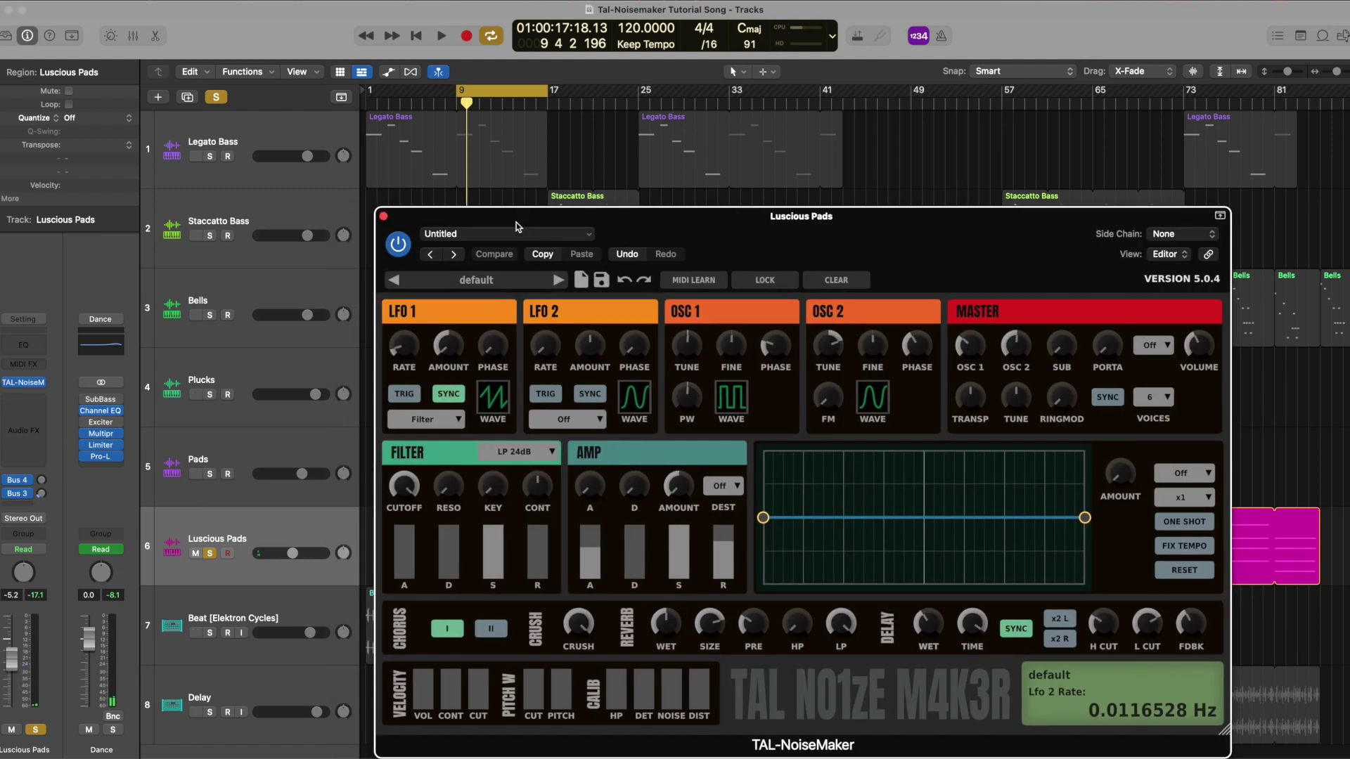
# - Check the LFO 1 waveform choices, rate and amount in the Luscious Pads synth, and play the loop
pyautogui.click(496, 399)
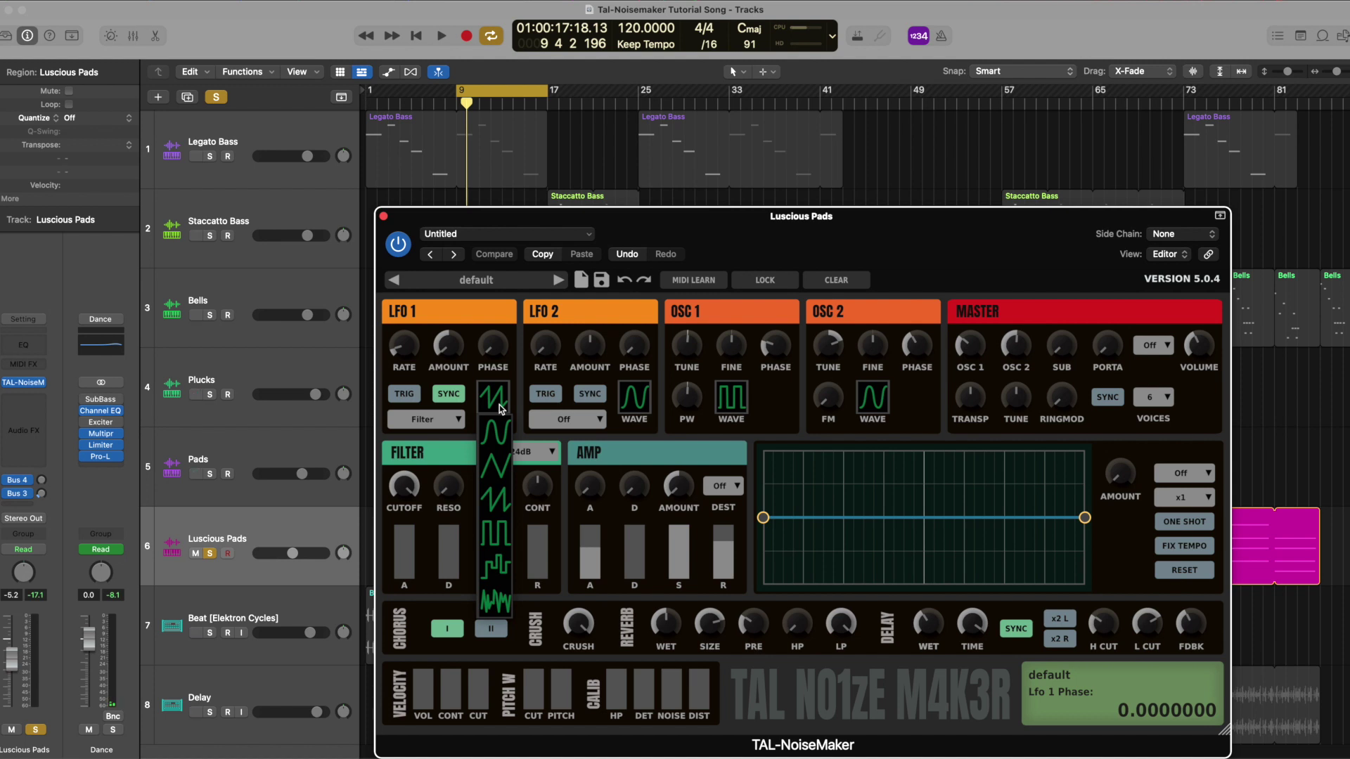
pyautogui.click(500, 405)
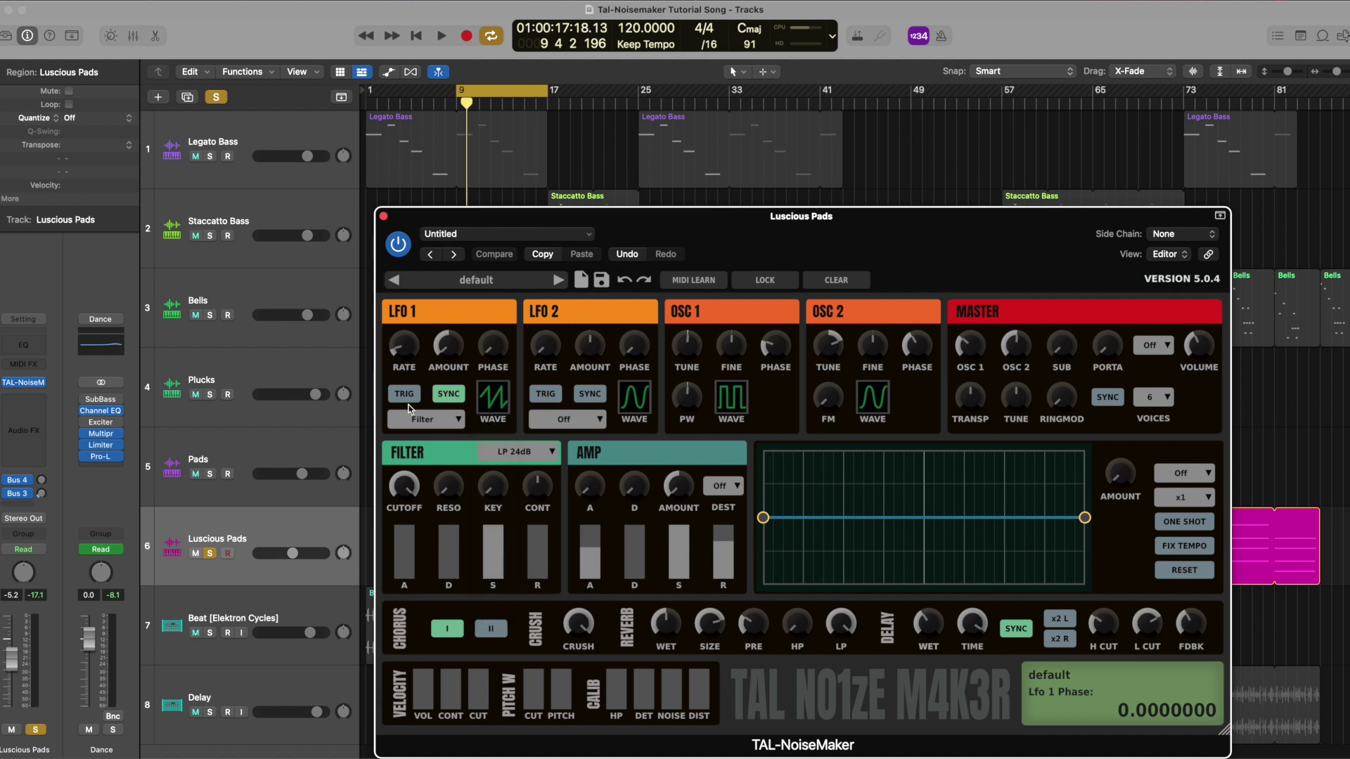
pyautogui.click(487, 407)
pyautogui.click(485, 383)
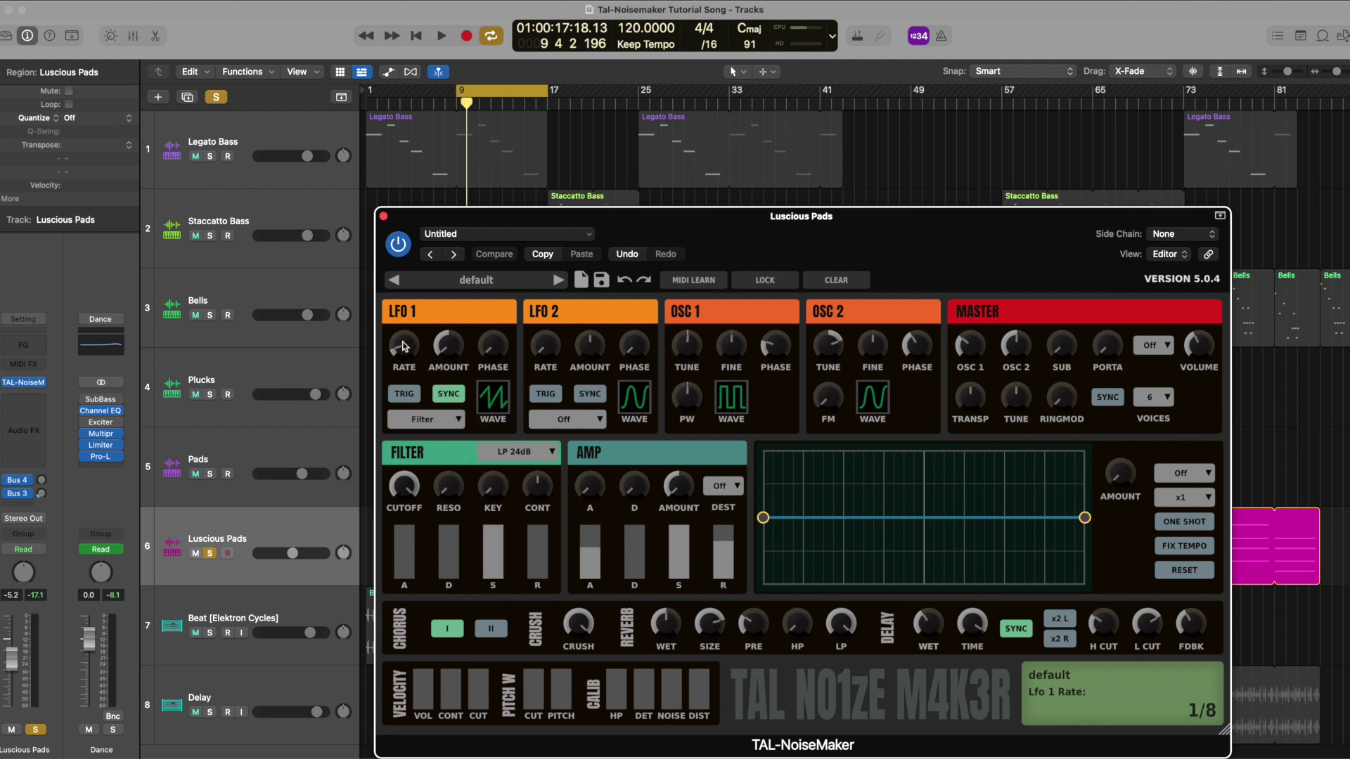
pyautogui.press('space')
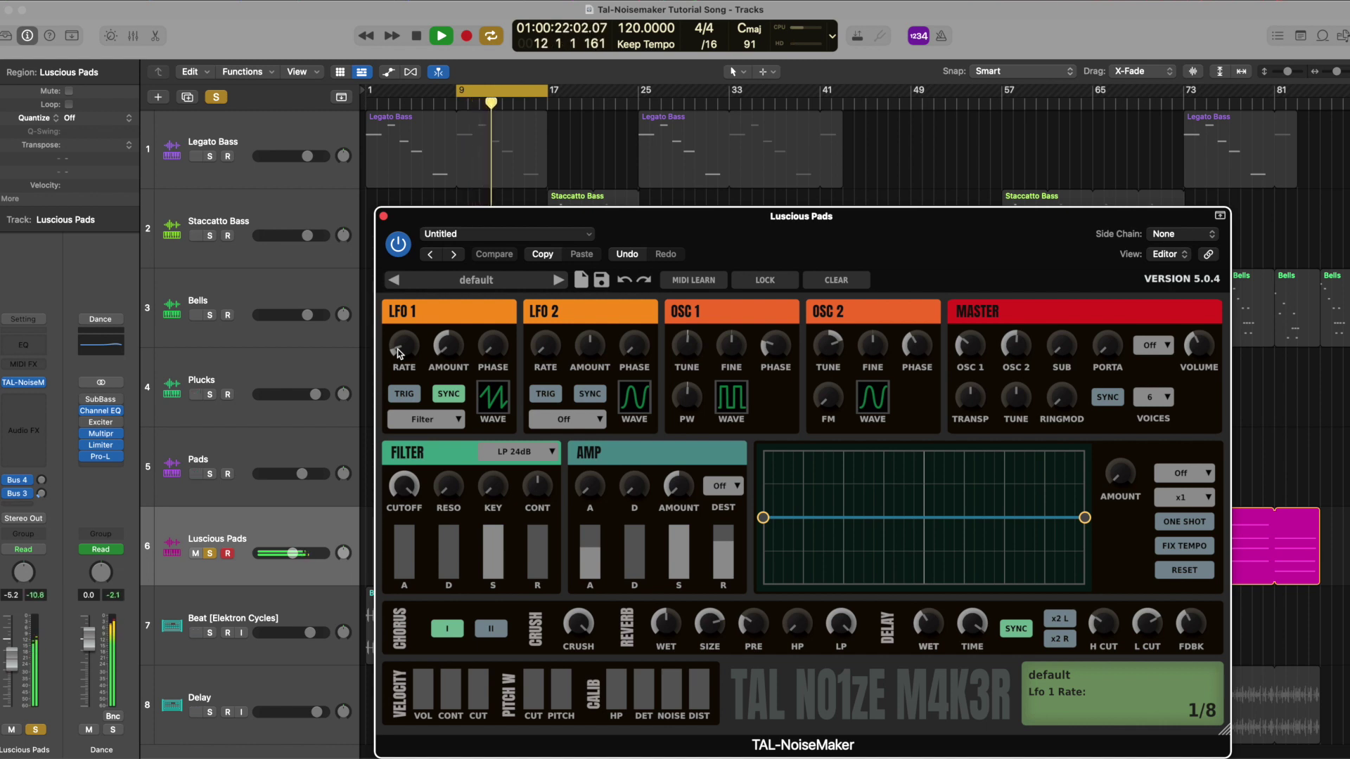
pyautogui.moveTo(442, 354)
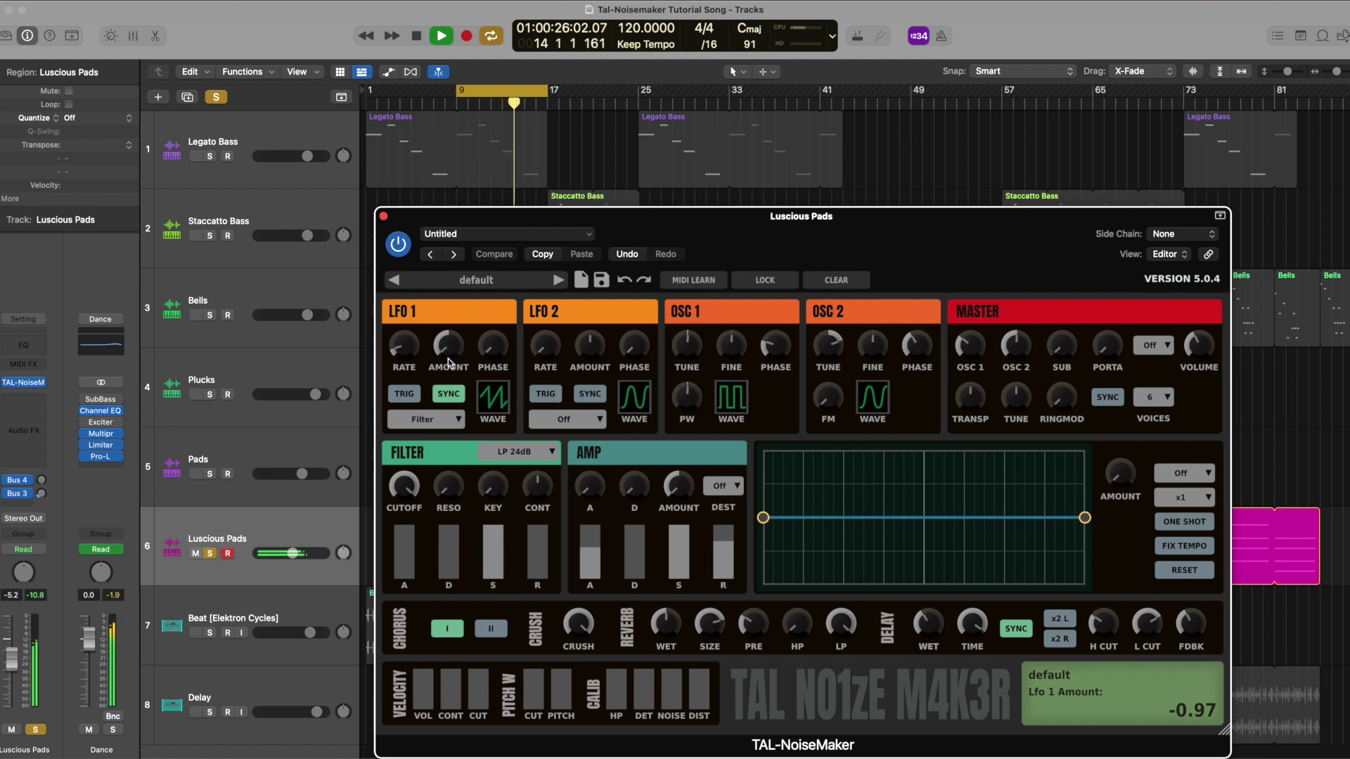
# - Try Osc2 as the LFO 1 destination while the loop plays, restore Filter, and stop playback
pyautogui.click(426, 419)
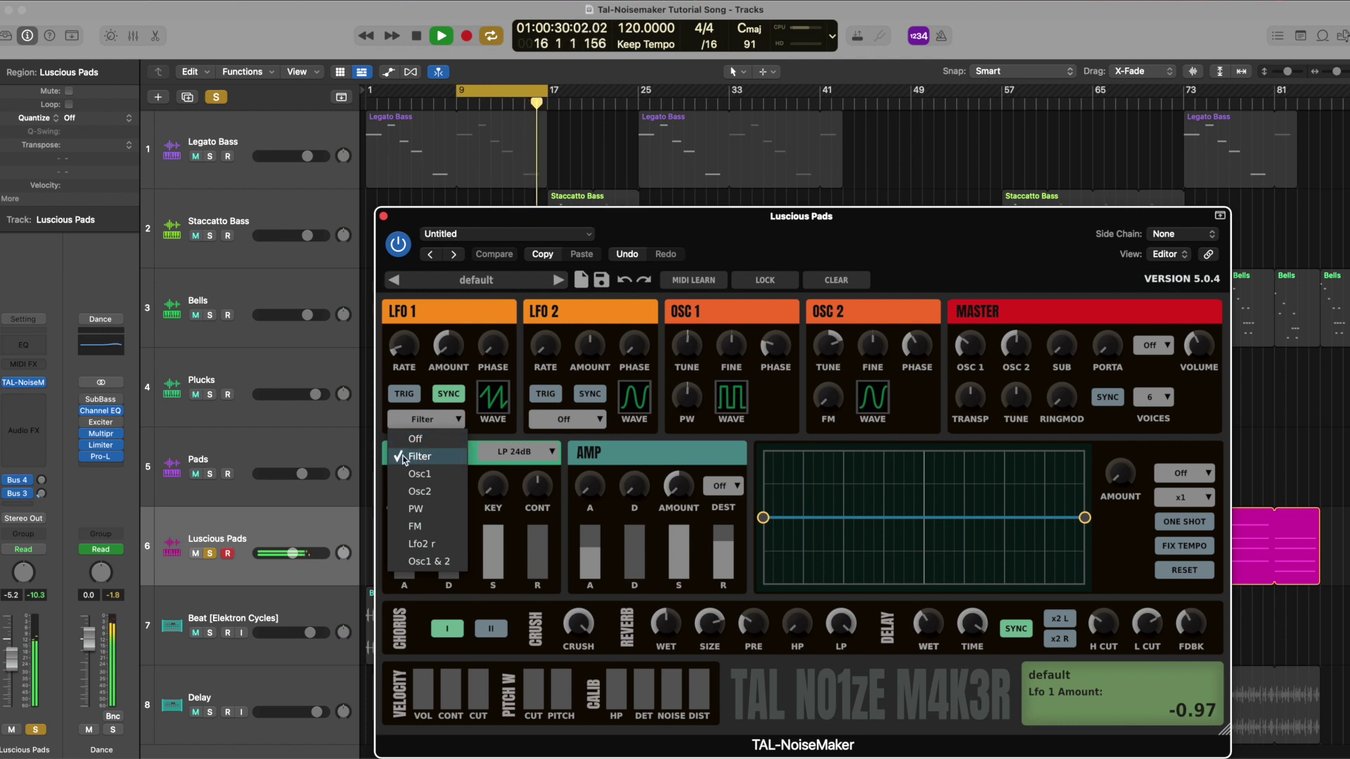
pyautogui.click(433, 494)
pyautogui.click(442, 420)
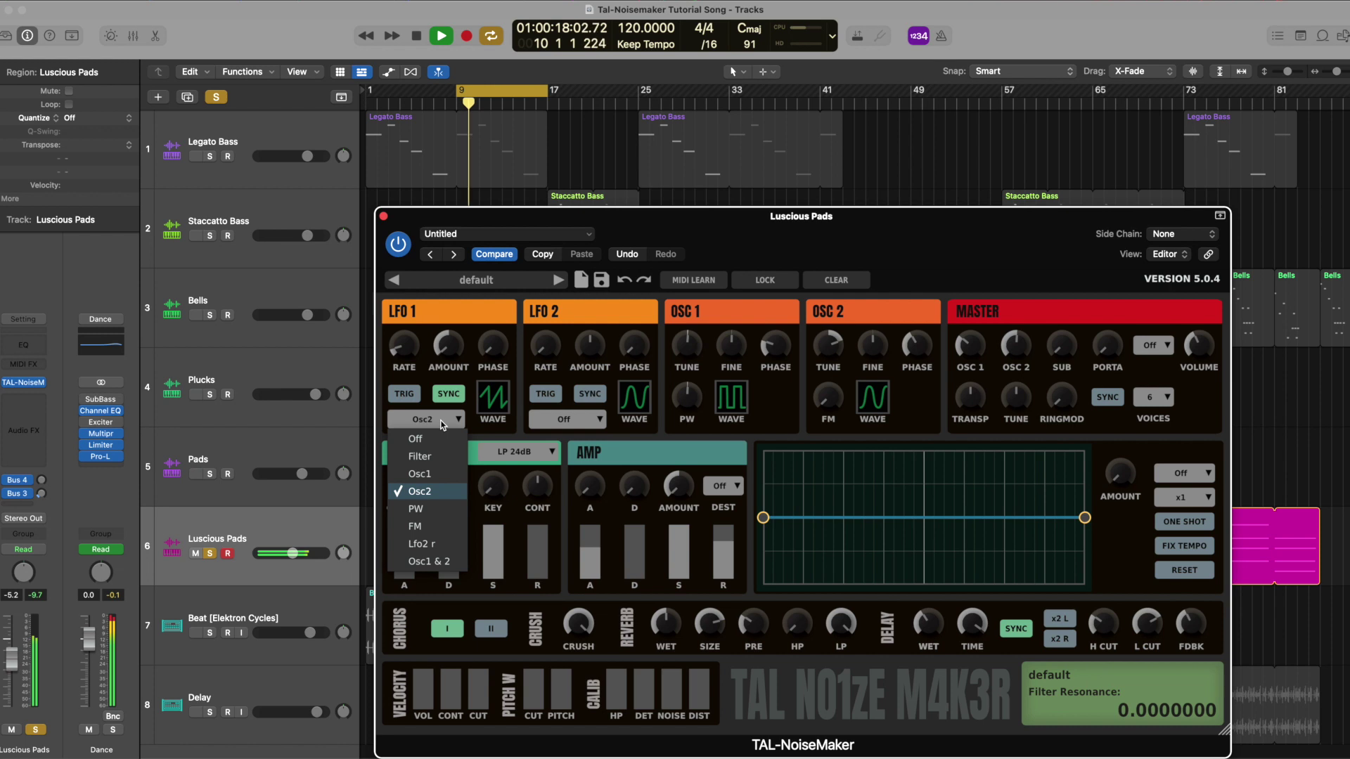
pyautogui.click(431, 457)
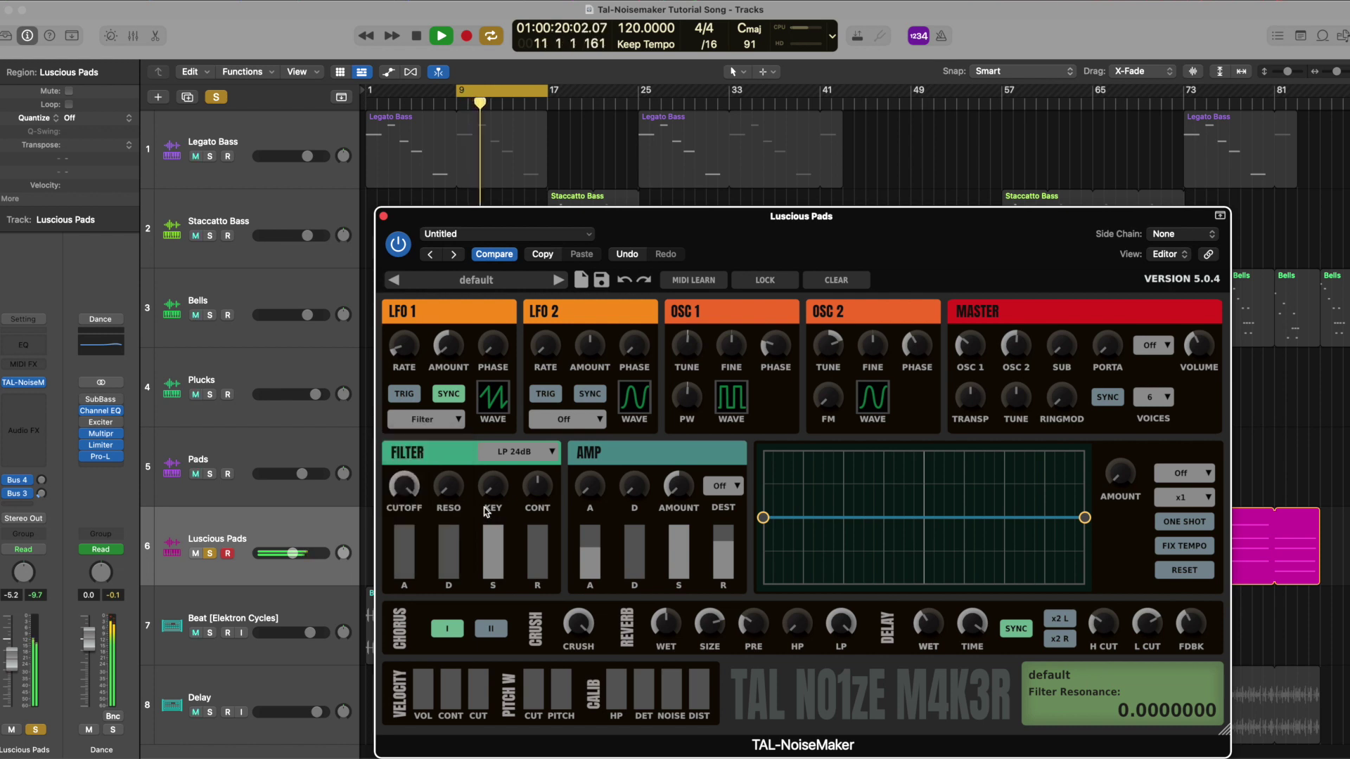
pyautogui.press('space')
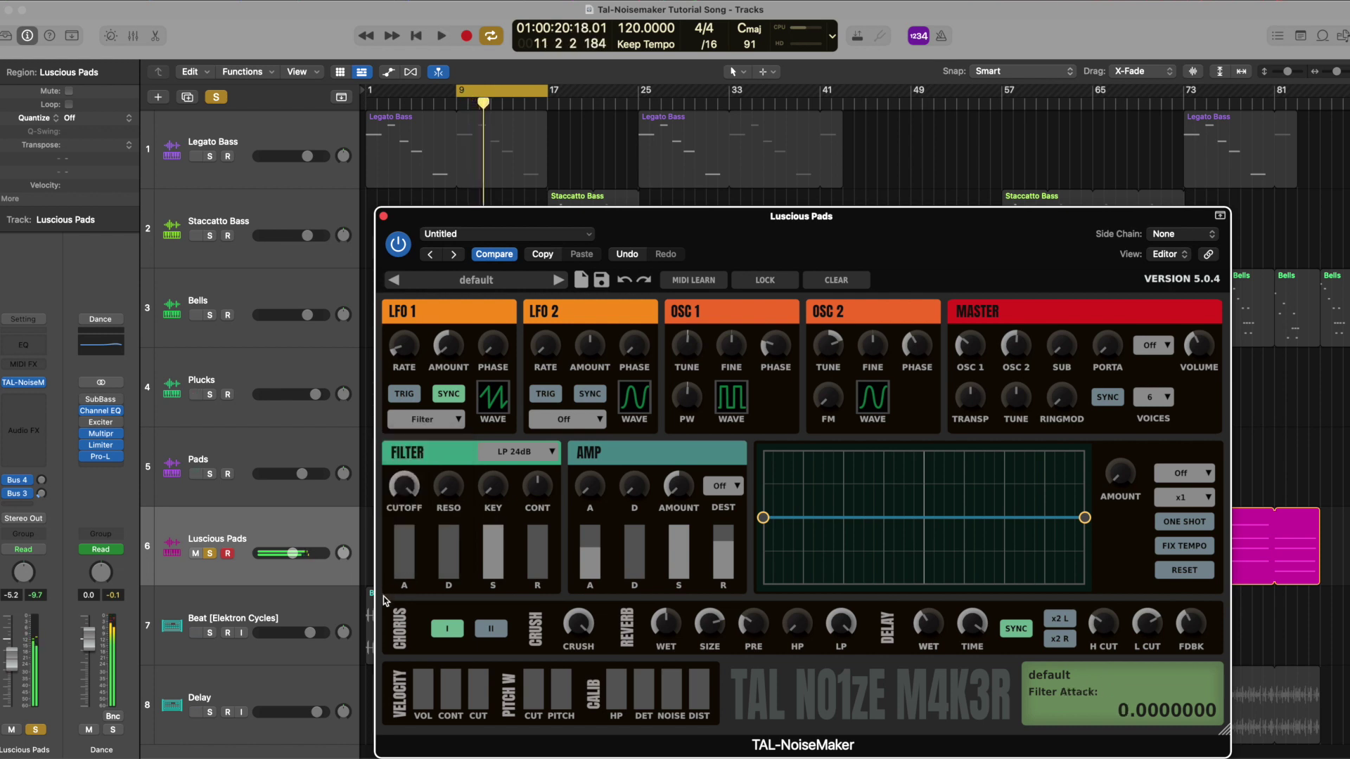
# - Replay the Luscious Pads loop and examine the waveform choices of Osc 2 and Osc 1
pyautogui.click(343, 518)
pyautogui.press('space')
pyautogui.press('space')
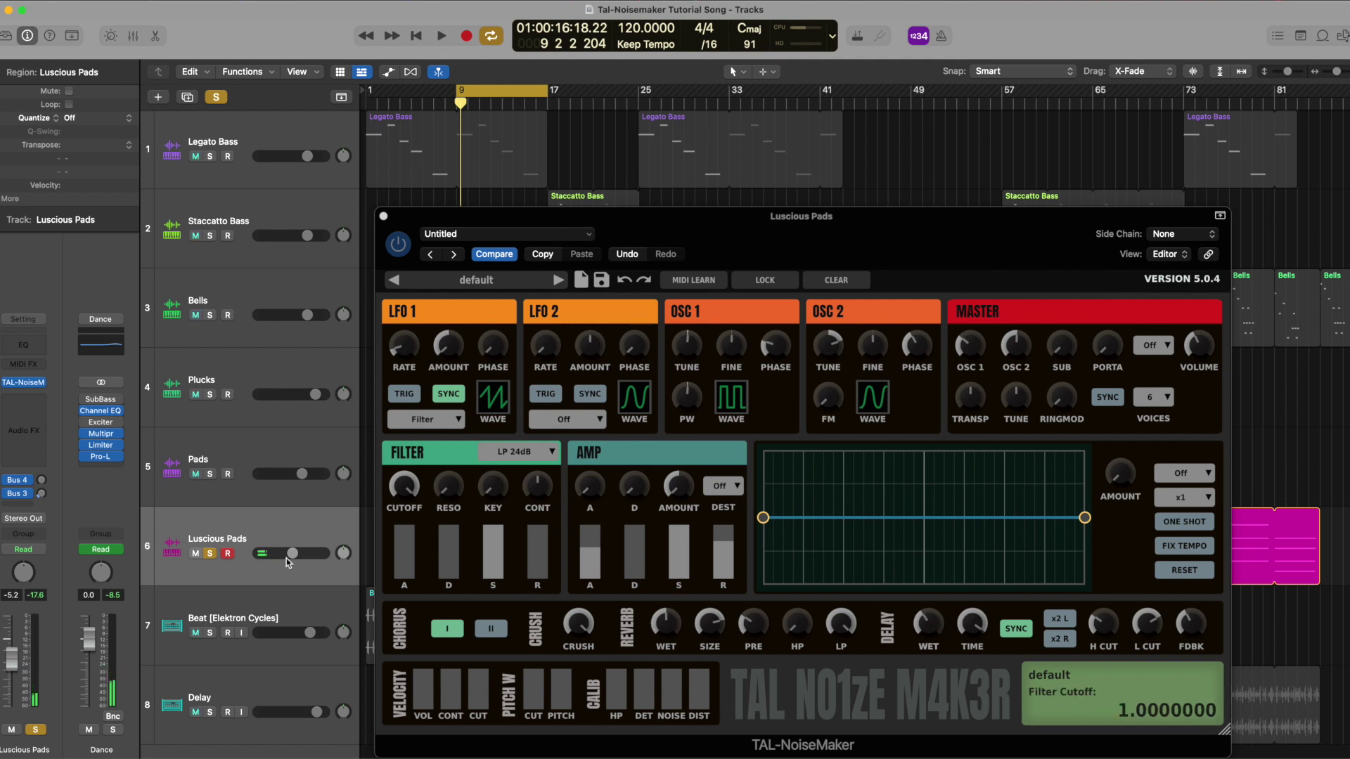
pyautogui.press('space')
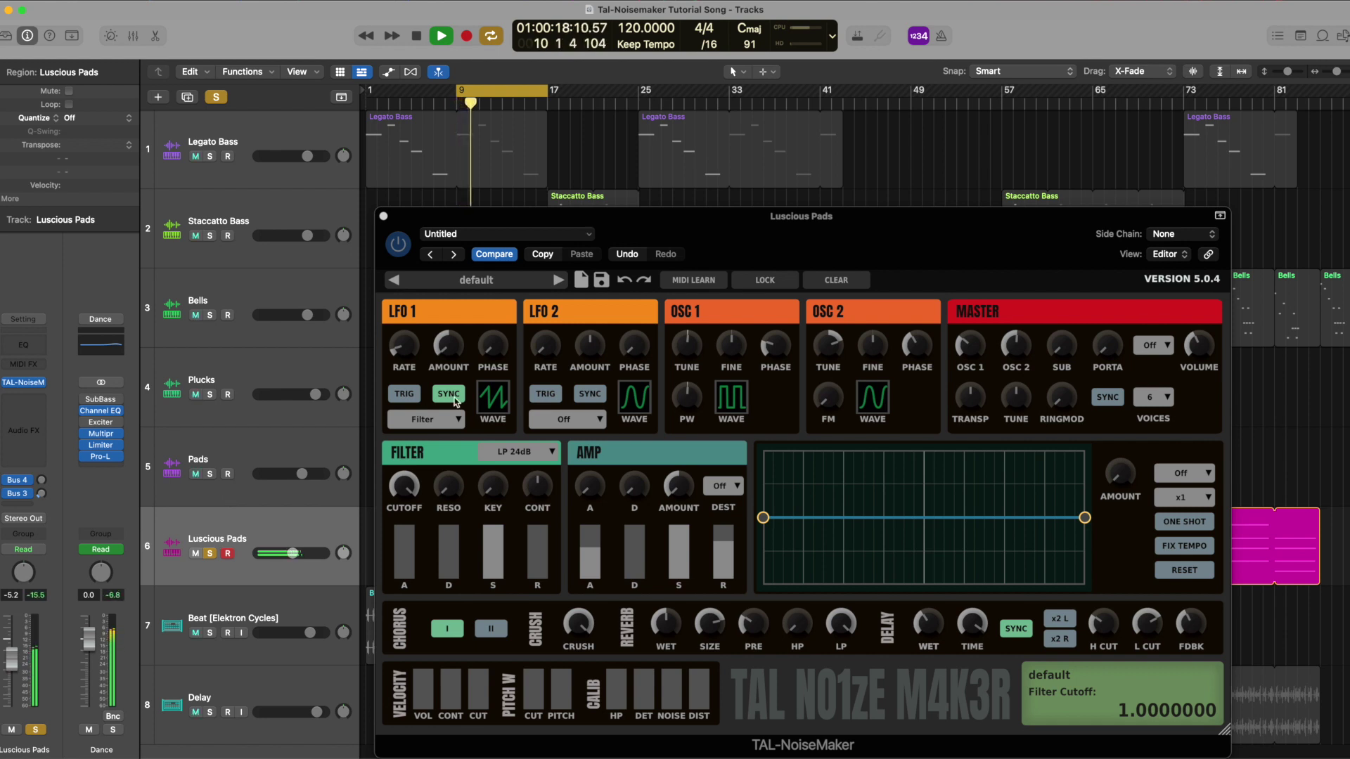
pyautogui.click(874, 399)
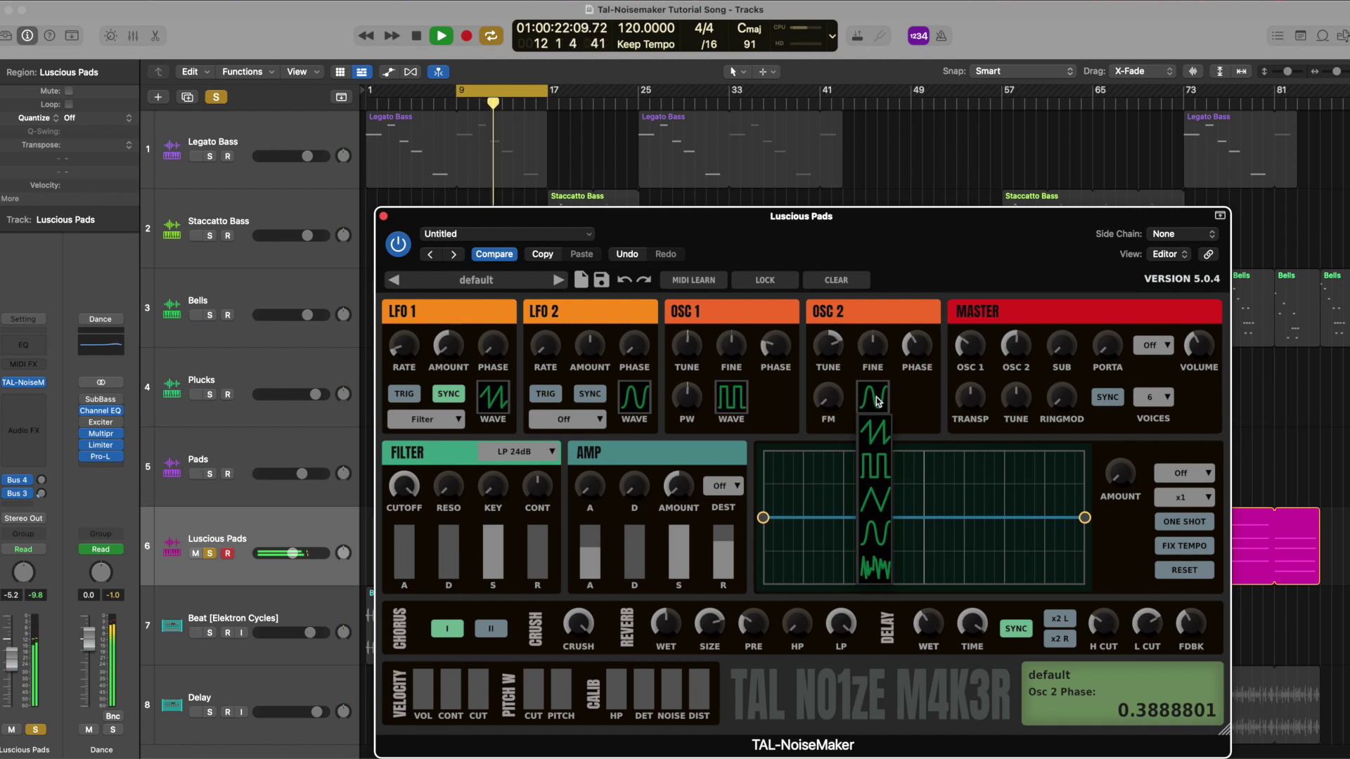
pyautogui.click(874, 399)
pyautogui.click(732, 399)
pyautogui.click(732, 399)
# - Check the Osc 2 phase, the voices choices and the pulse width, stop playback, and close the synth
pyautogui.moveTo(915, 351); pyautogui.dragTo(907, 344)
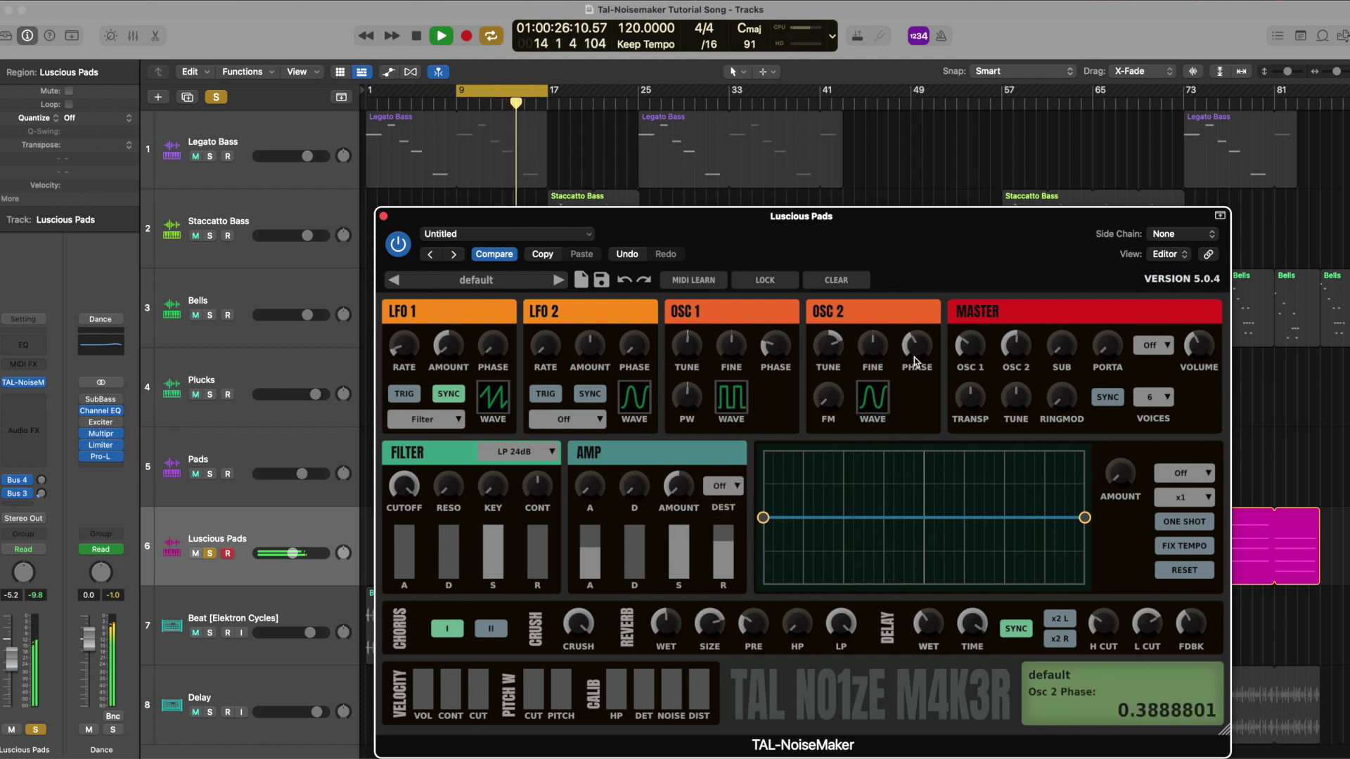
pyautogui.click(1162, 399)
pyautogui.click(1162, 399)
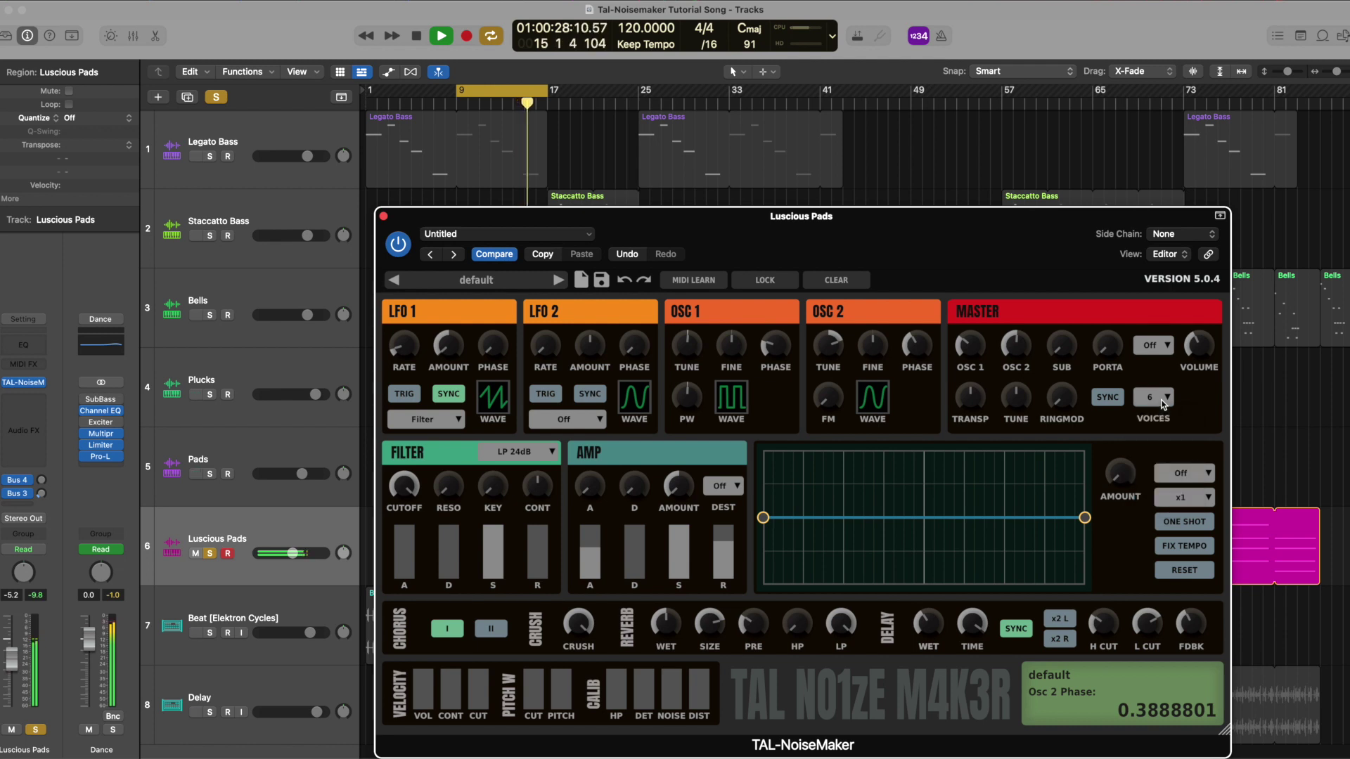
pyautogui.moveTo(682, 404); pyautogui.dragTo(679, 410)
pyautogui.press('space')
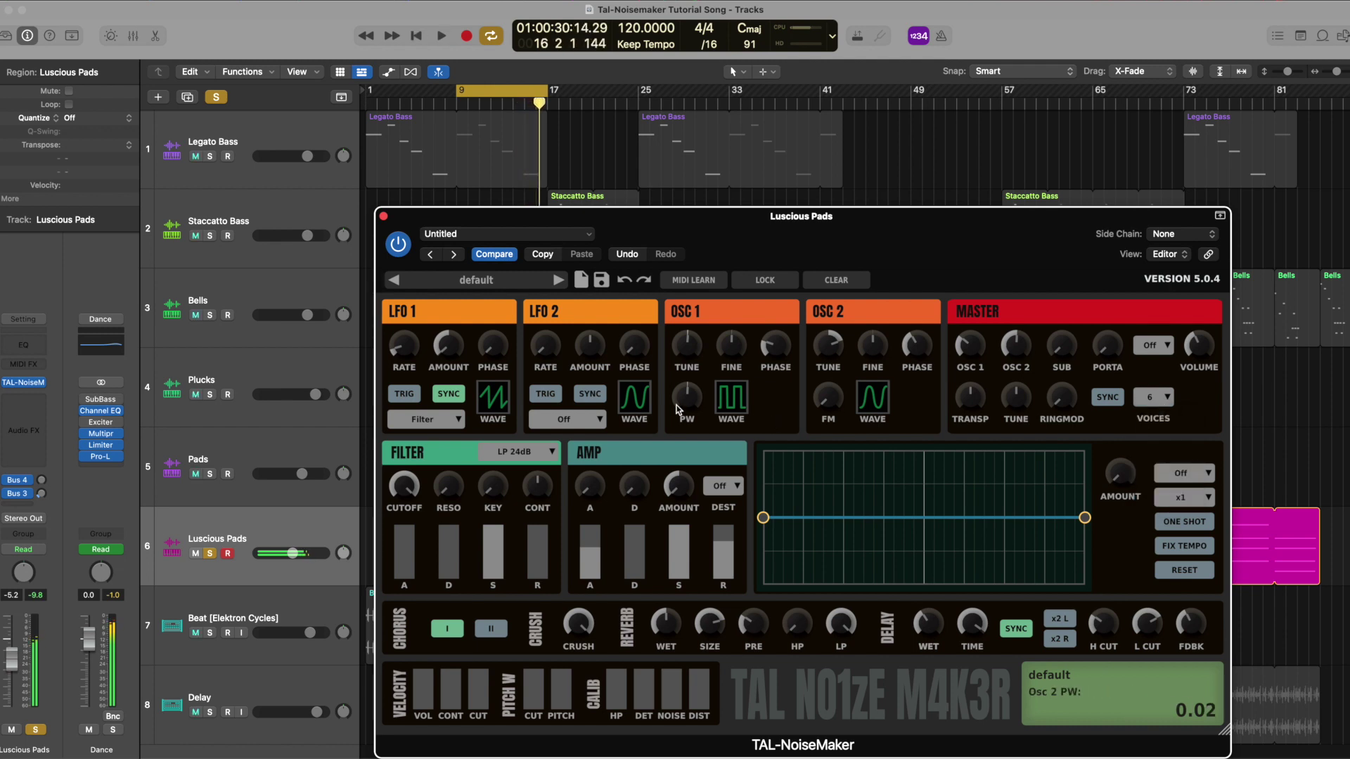
pyautogui.click(383, 217)
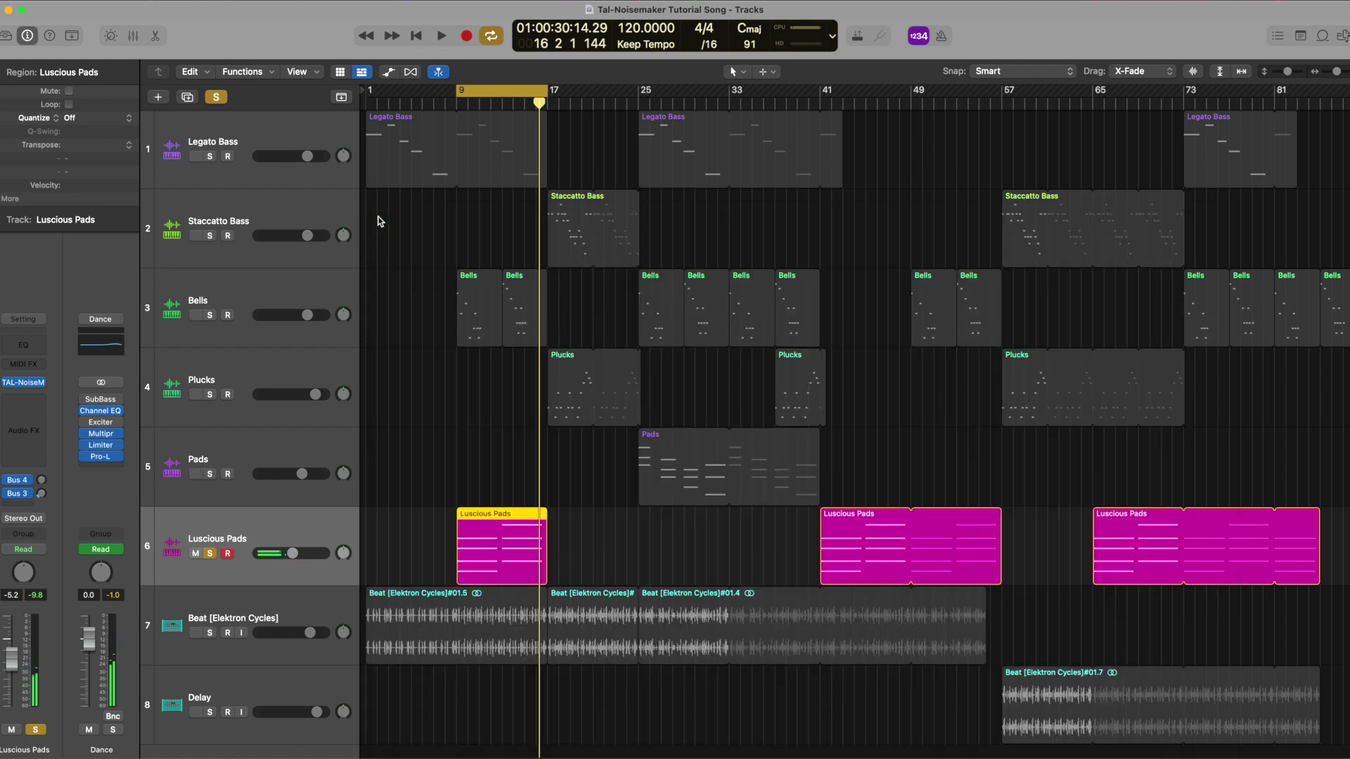
# - Turn off solo for all tracks and reselect the Luscious Pads track
pyautogui.click(215, 97)
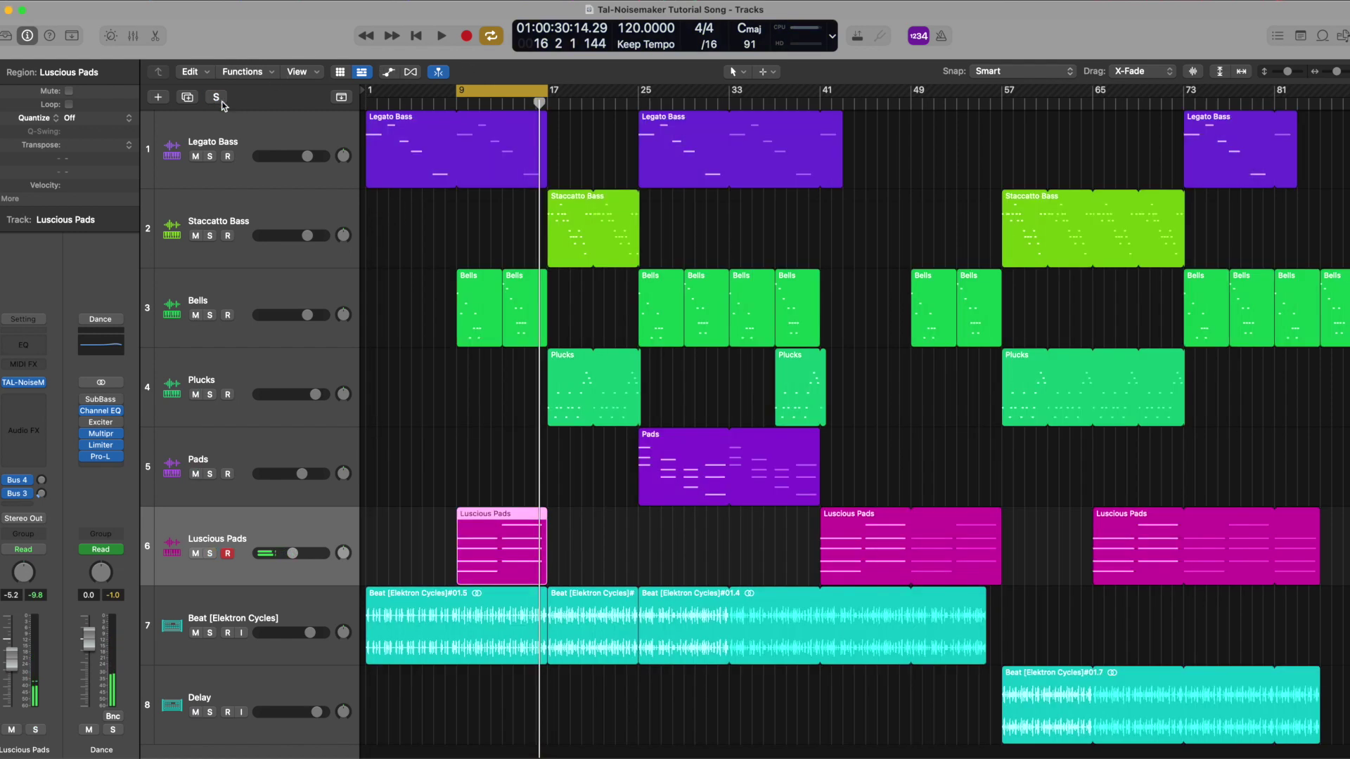
pyautogui.click(257, 139)
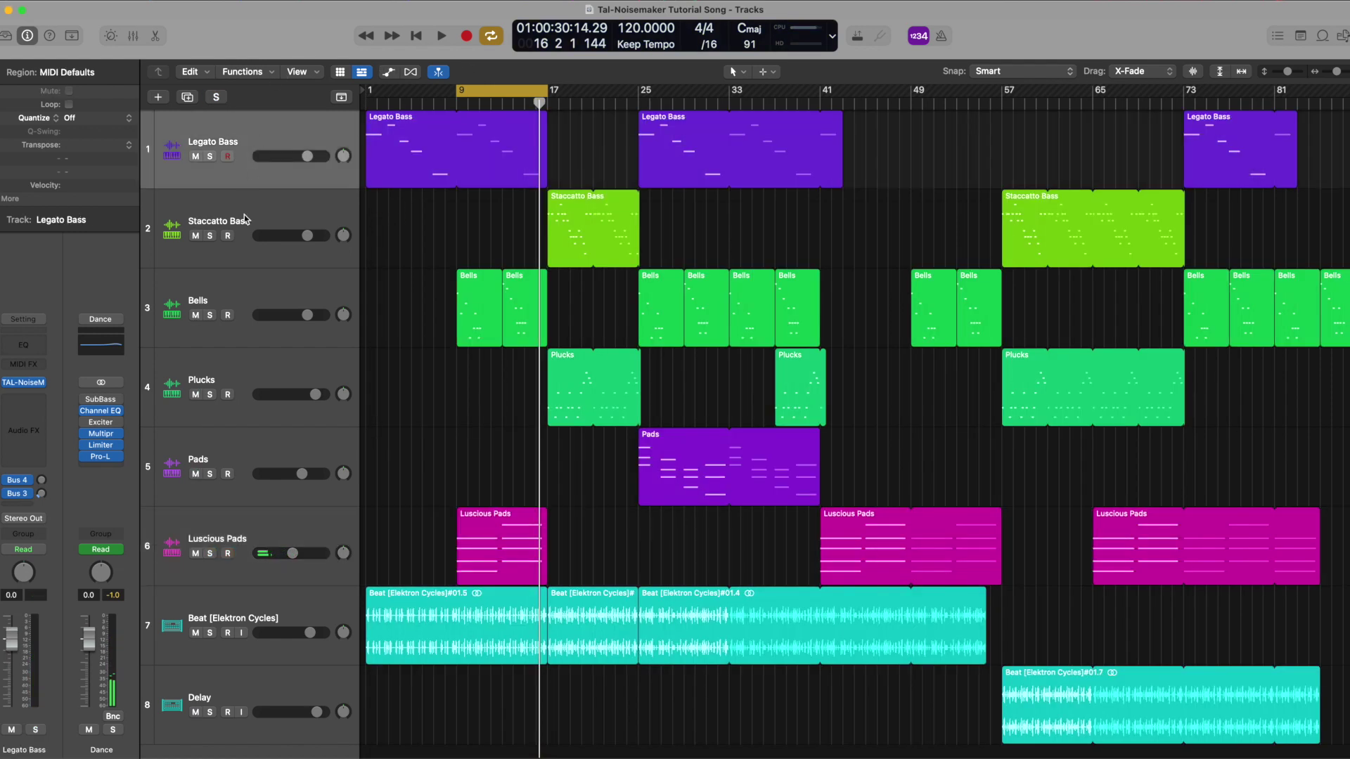
pyautogui.click(235, 527)
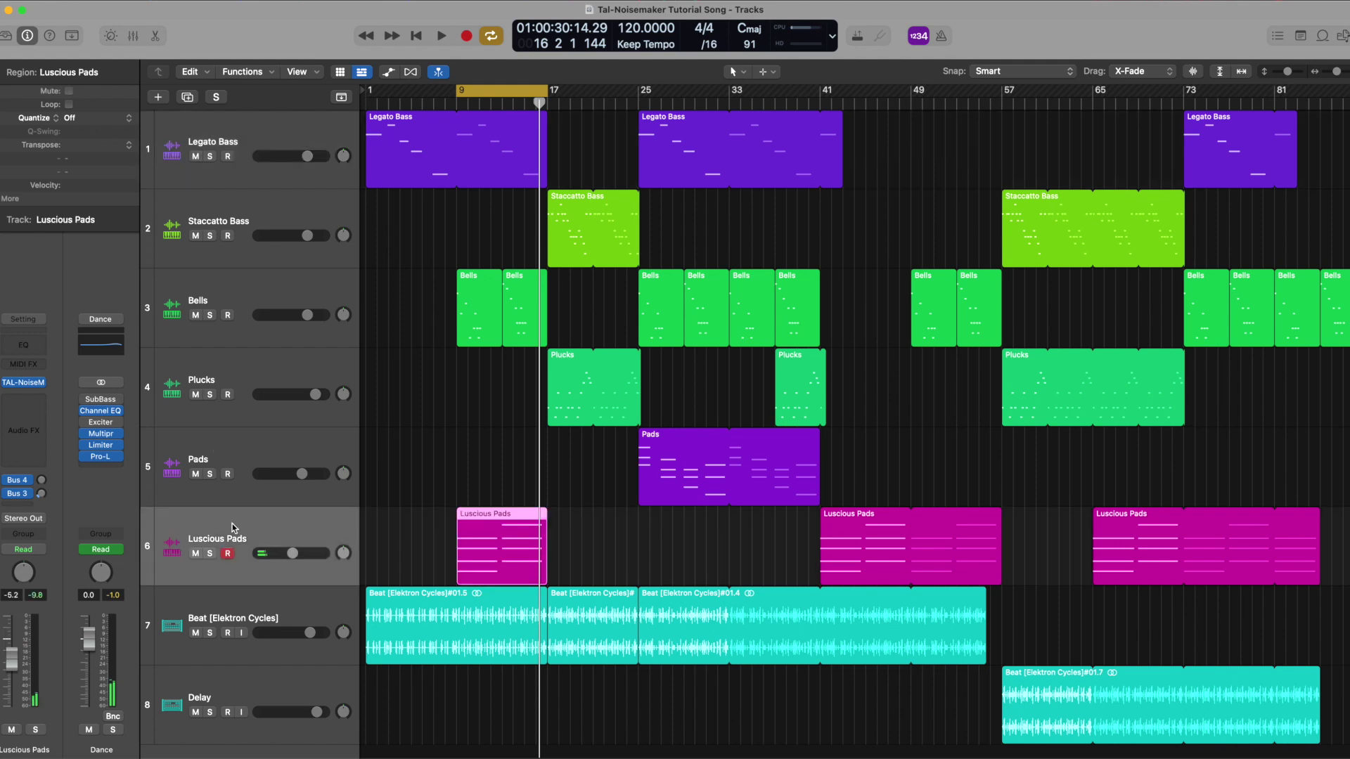
# - Reopen TAL-NoiseMaker for Luscious Pads, examine the amp release and attack, and close the synth
pyautogui.click(28, 385)
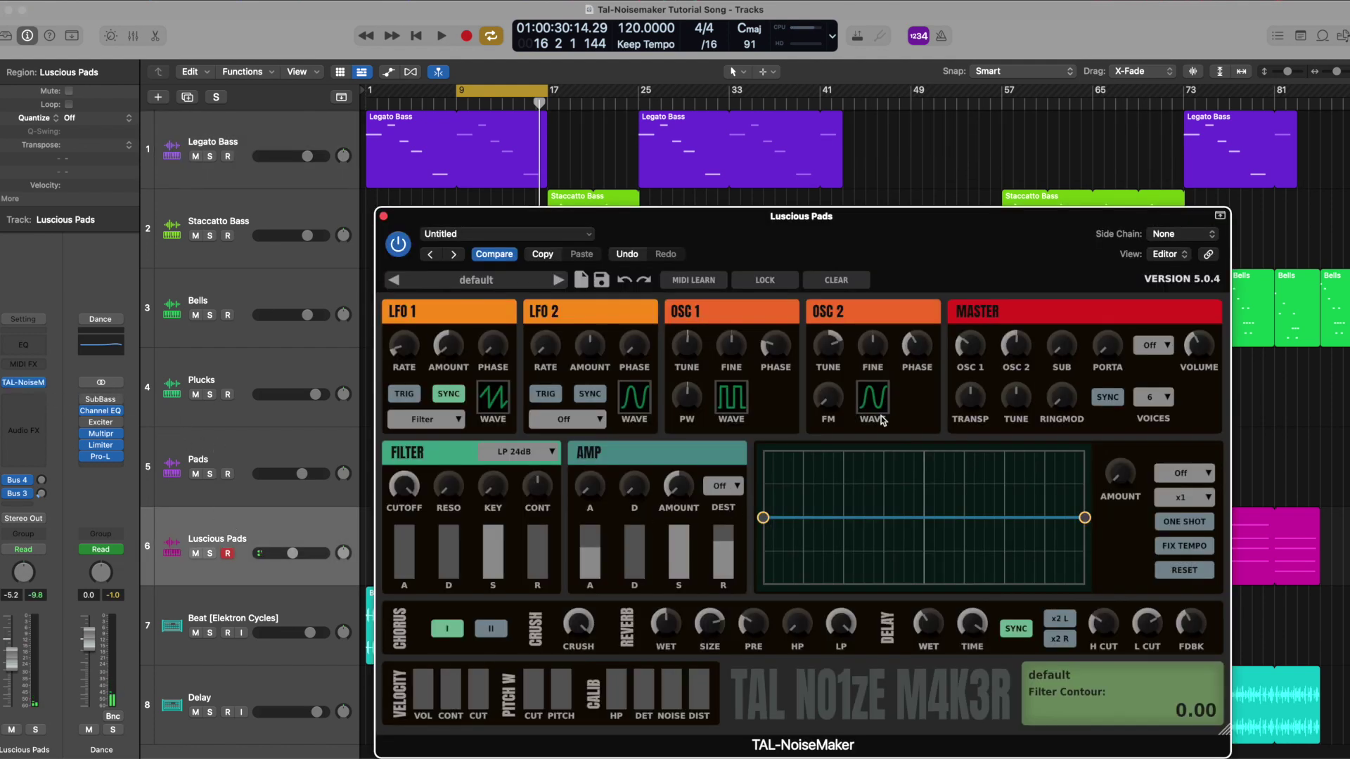
pyautogui.moveTo(1014, 422)
pyautogui.moveTo(726, 549)
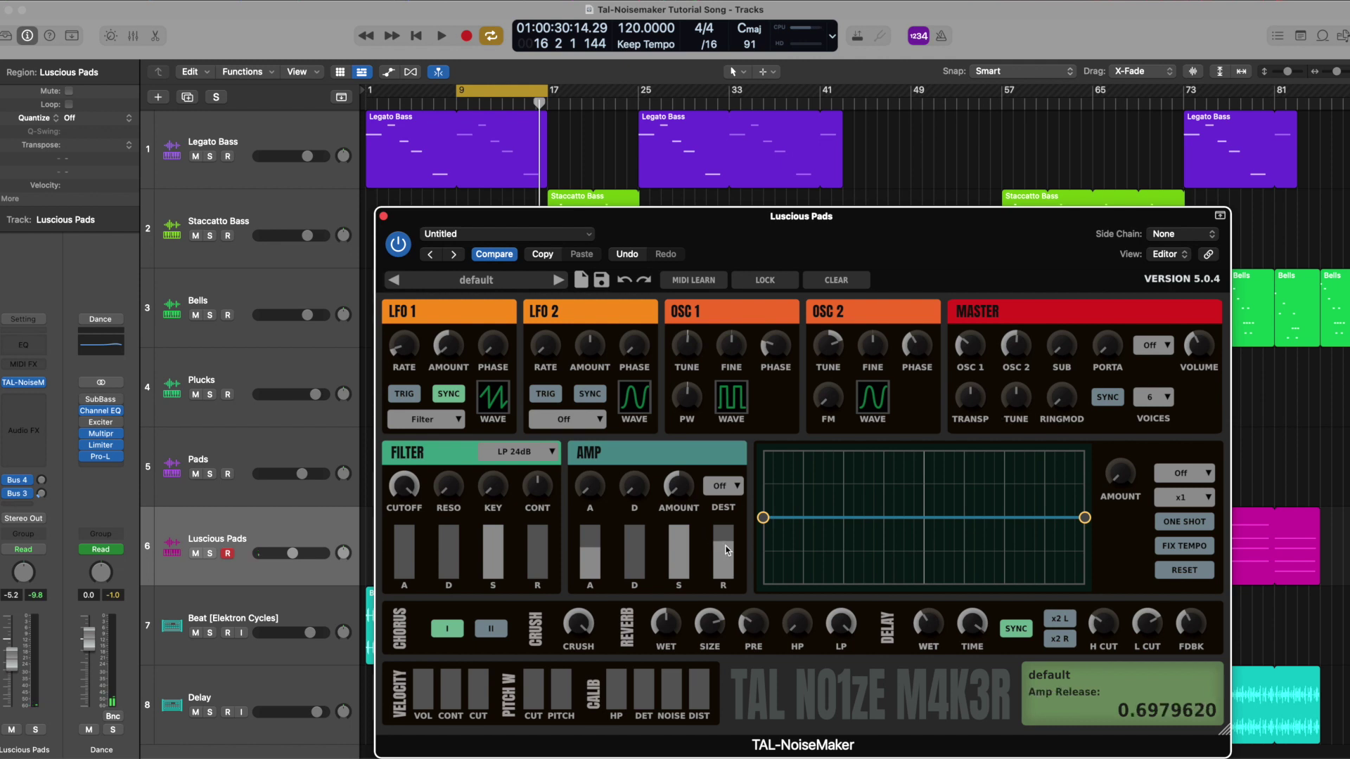
pyautogui.moveTo(581, 563)
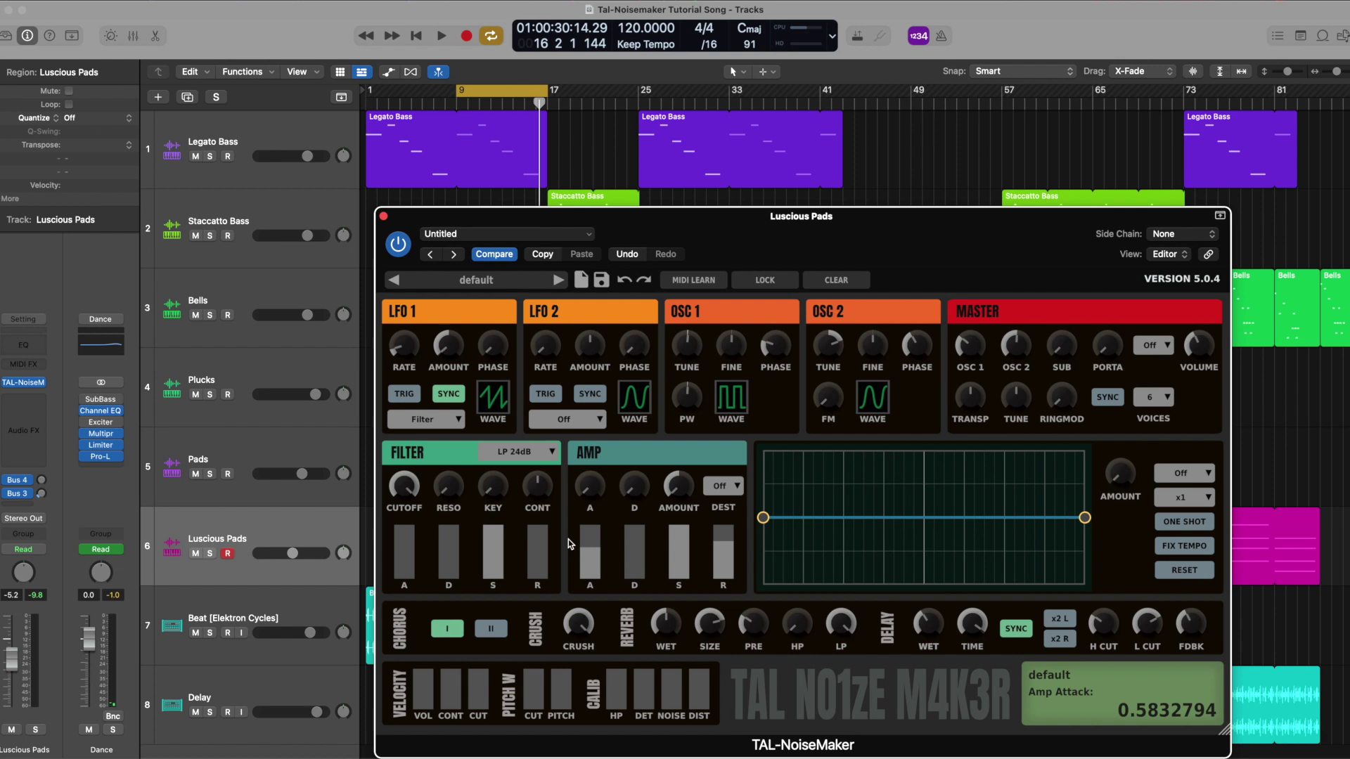
pyautogui.click(384, 216)
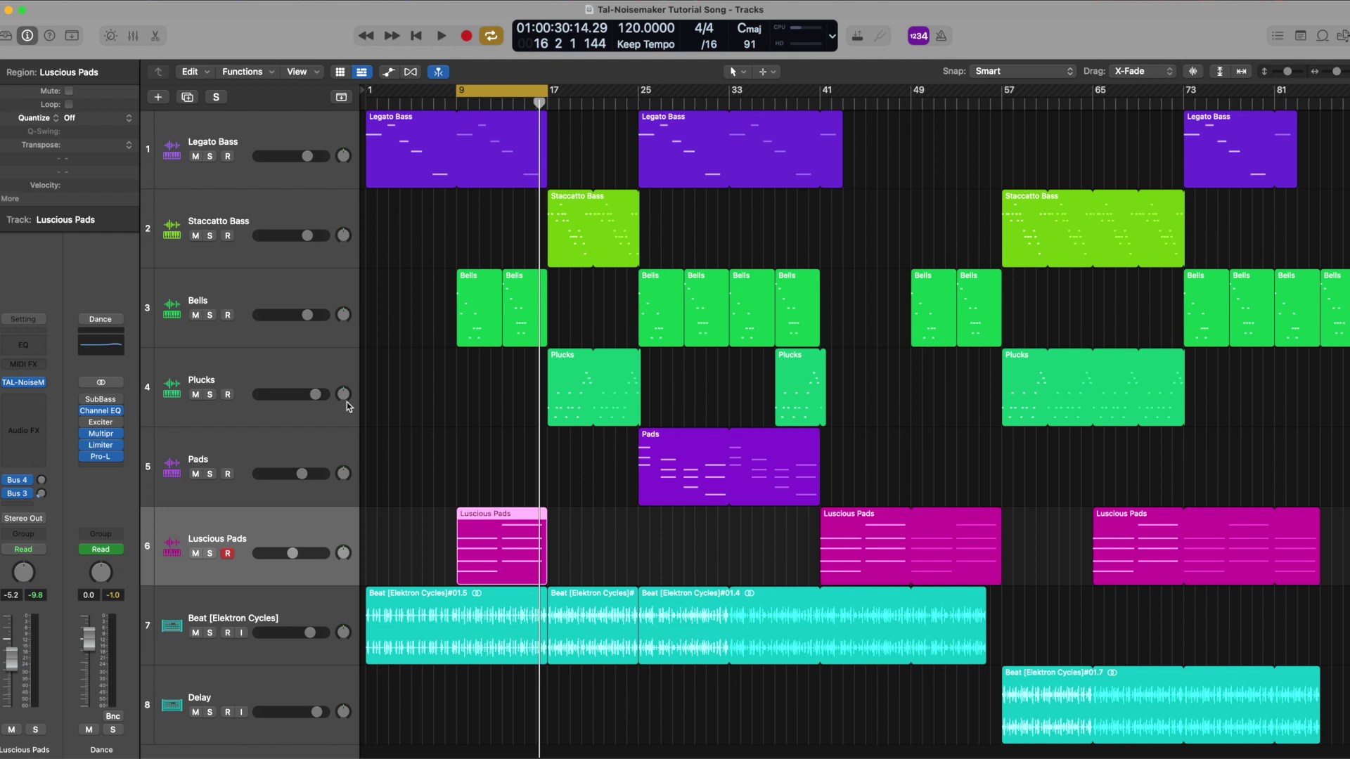
# - Select the Beat [Elektron Cycles] track, turn off cycle mode, and place the playhead at bar 9
pyautogui.click(309, 611)
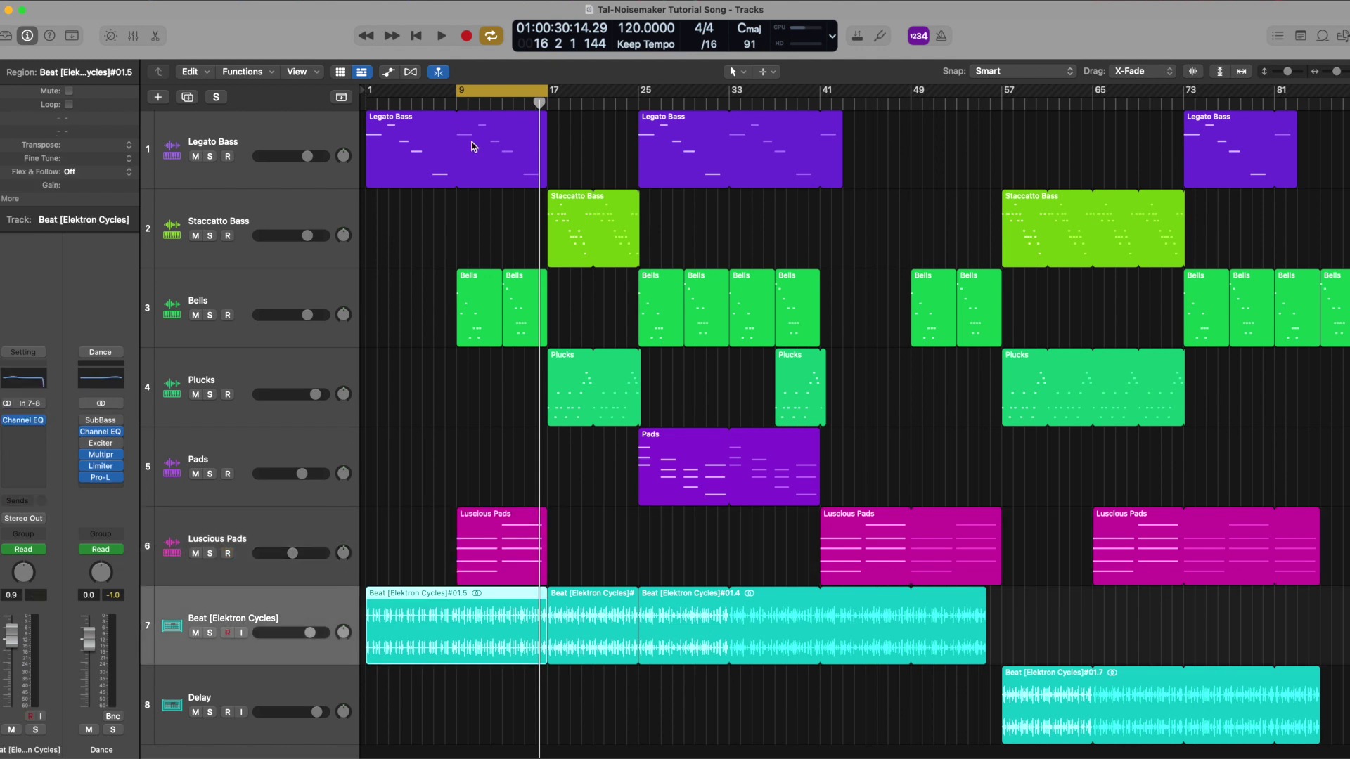
pyautogui.click(489, 38)
pyautogui.click(458, 102)
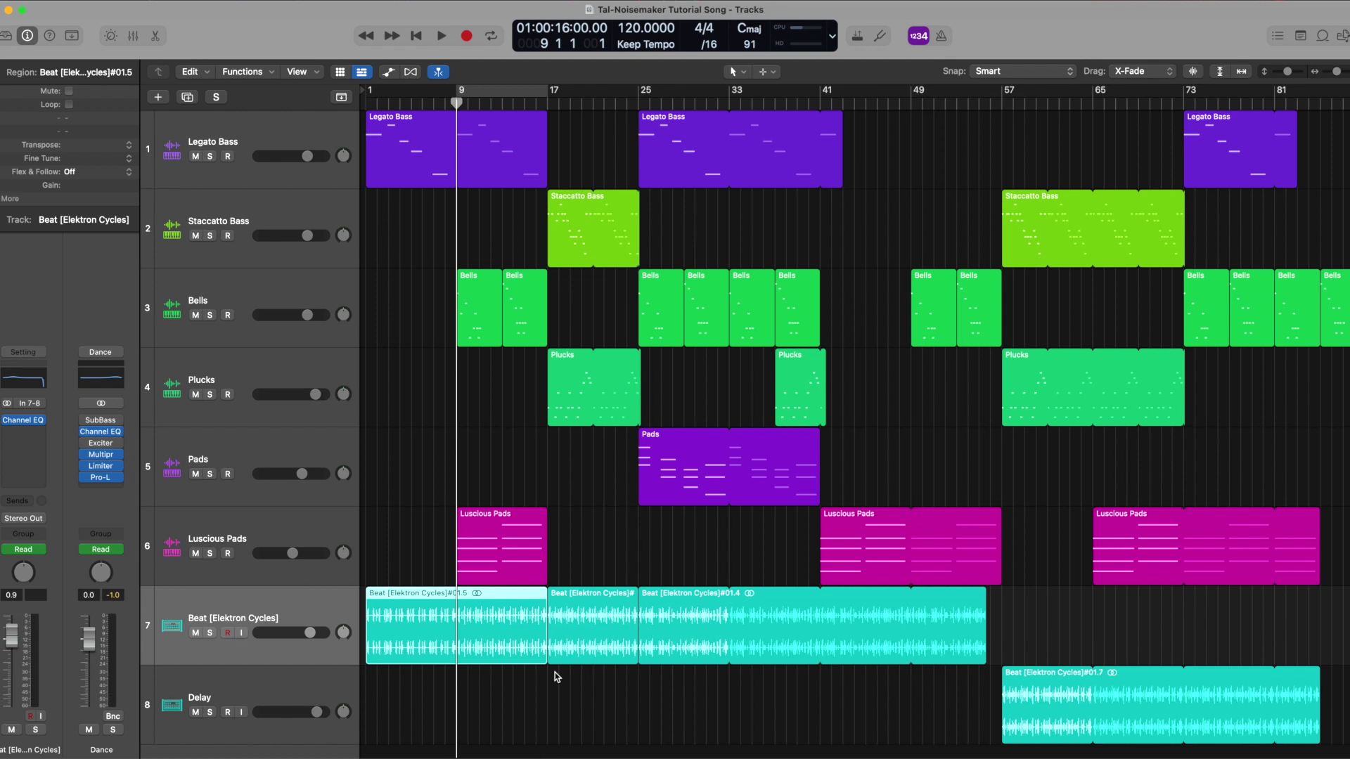
# - Show track automation, examine the High Cut Freq curves on the Beat and Delay tracks, and hide the automation
pyautogui.press('a')
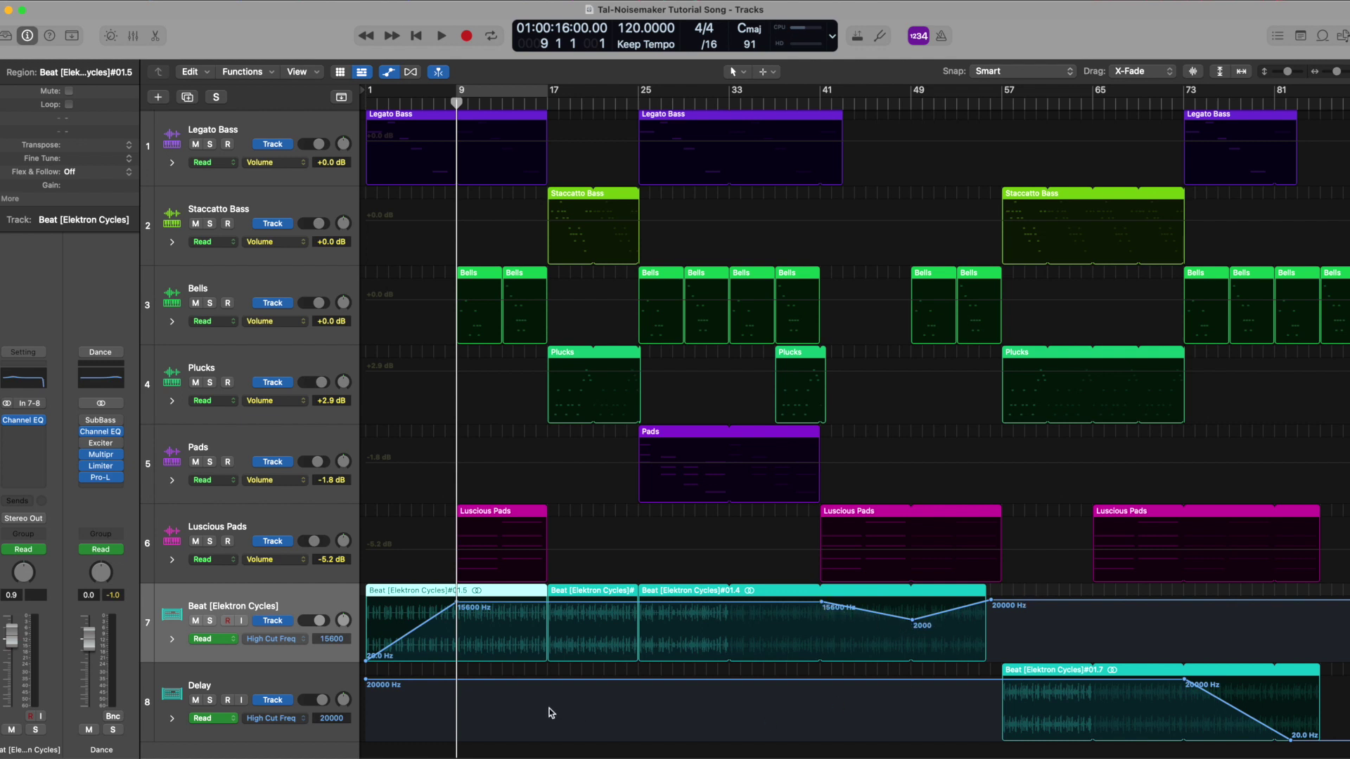
pyautogui.click(252, 679)
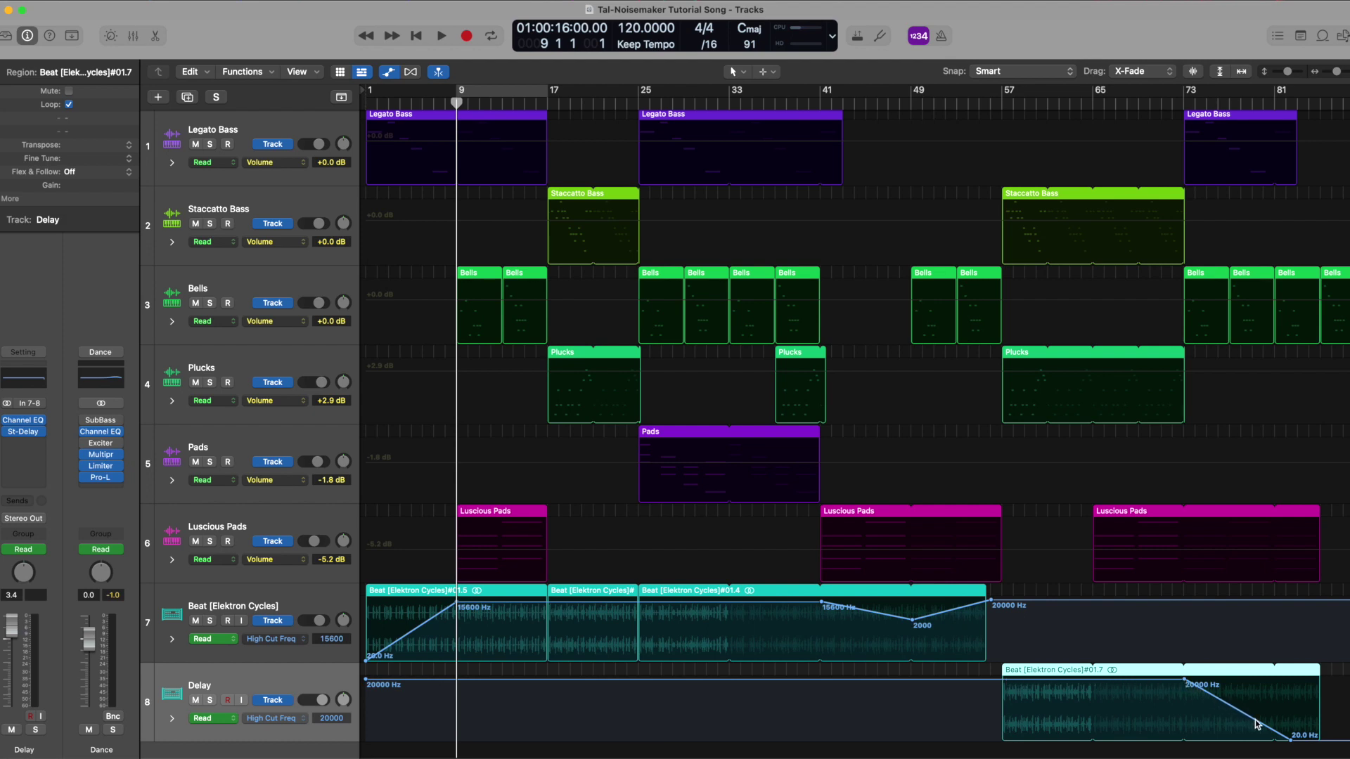
pyautogui.press('a')
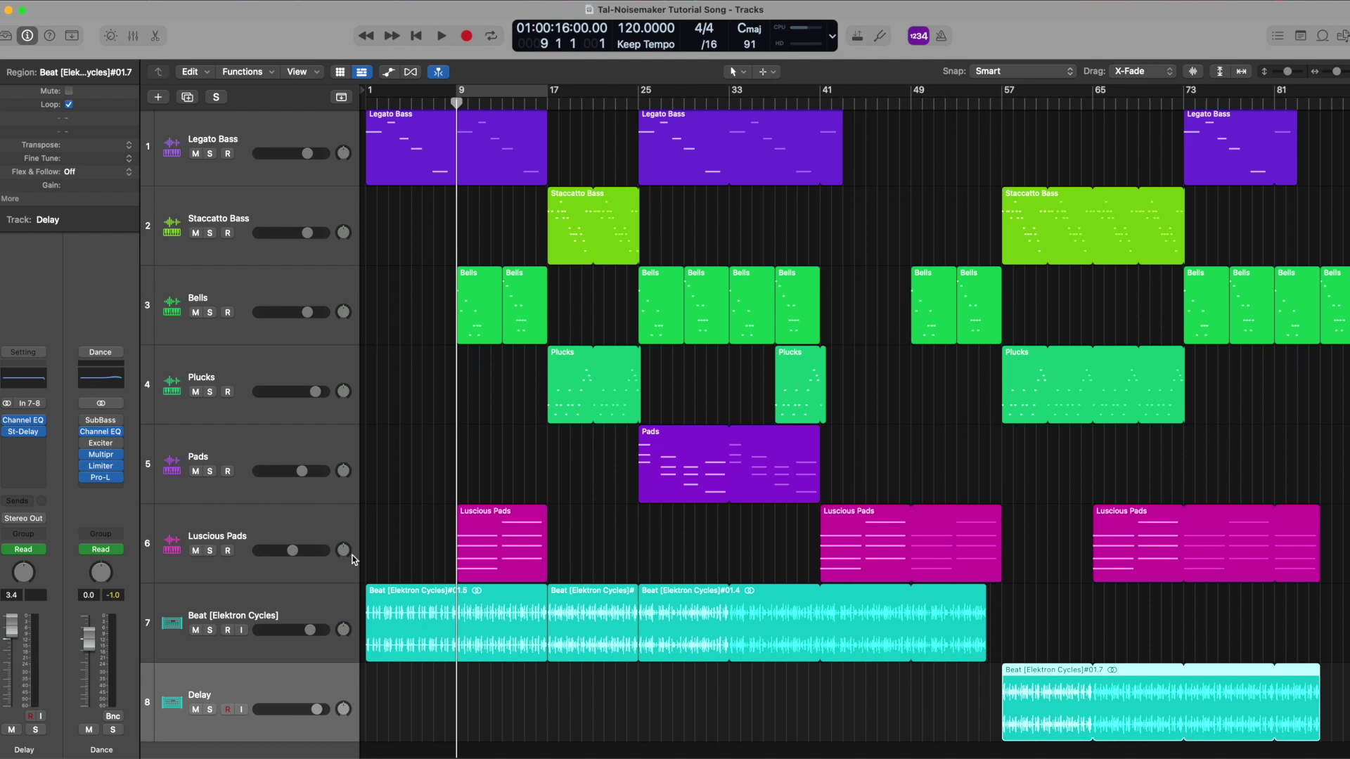
# - Return the playhead to the start, select the Legato Bass track, and play the whole song
pyautogui.click(417, 36)
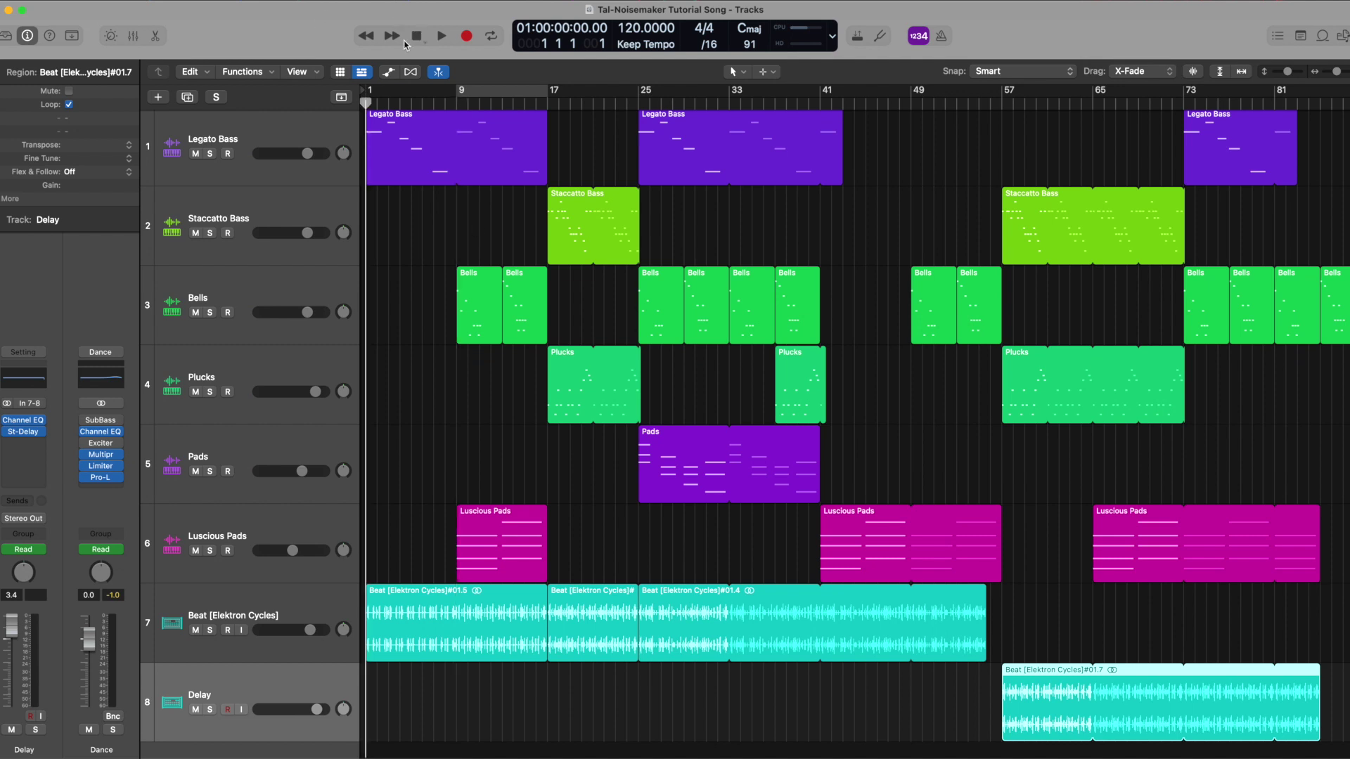
pyautogui.click(263, 134)
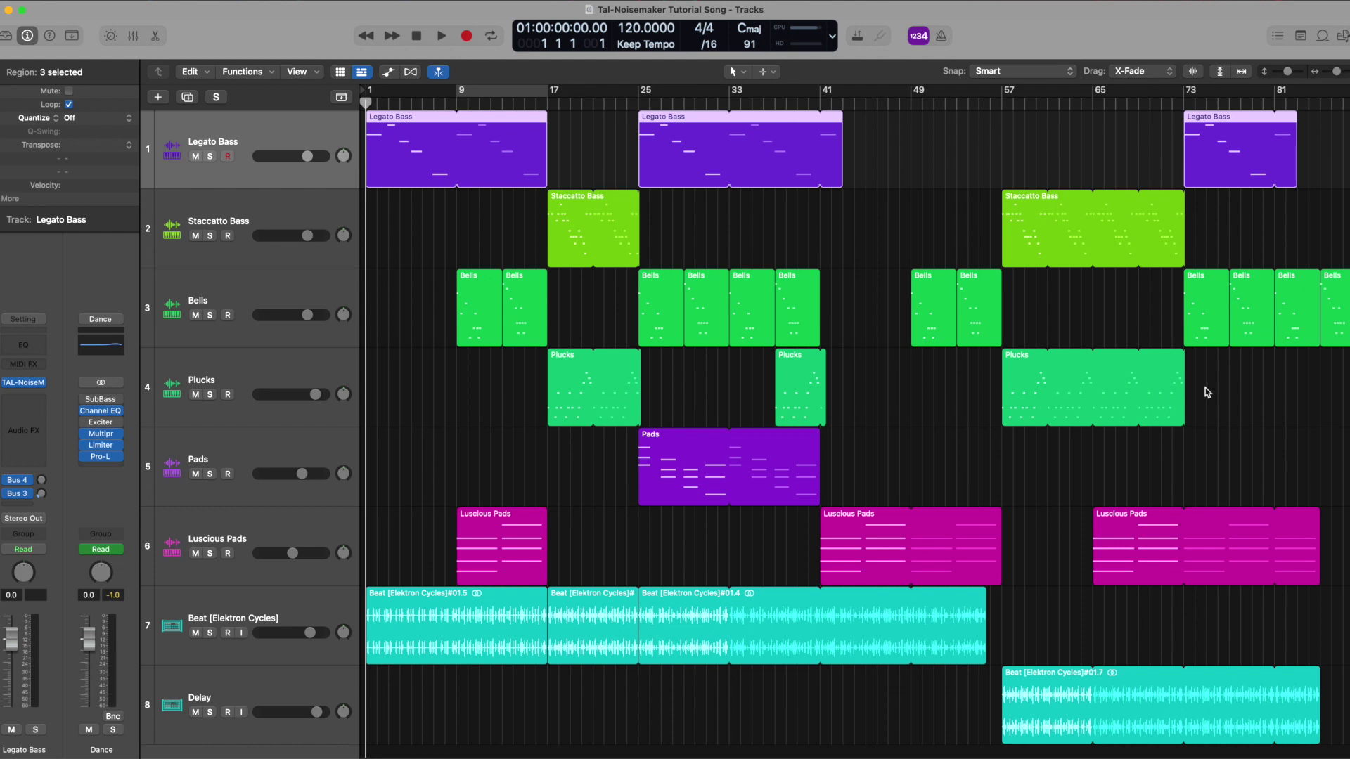
pyautogui.press('space')
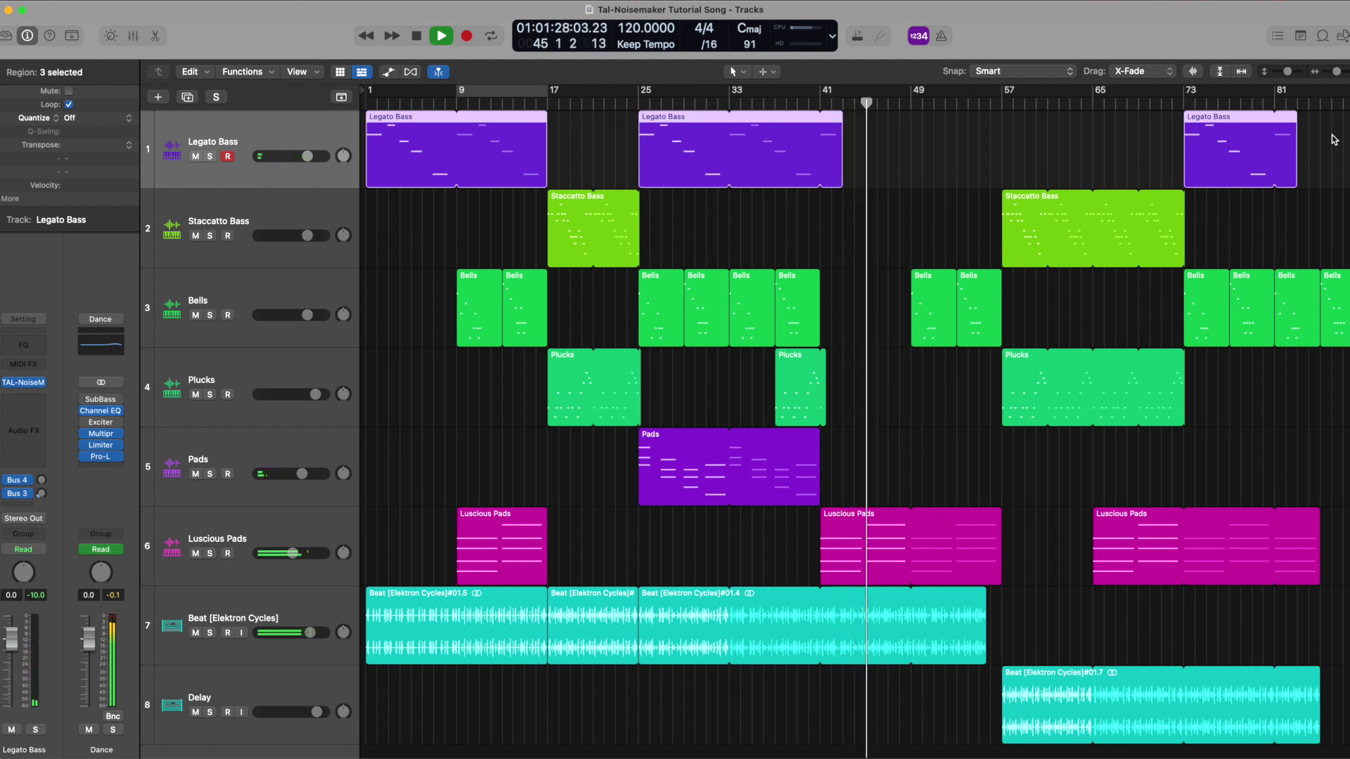
# - View the track automation briefly during playback, hide it, and enlarge the arrangement from about bar 37 to 89
pyautogui.press('a')
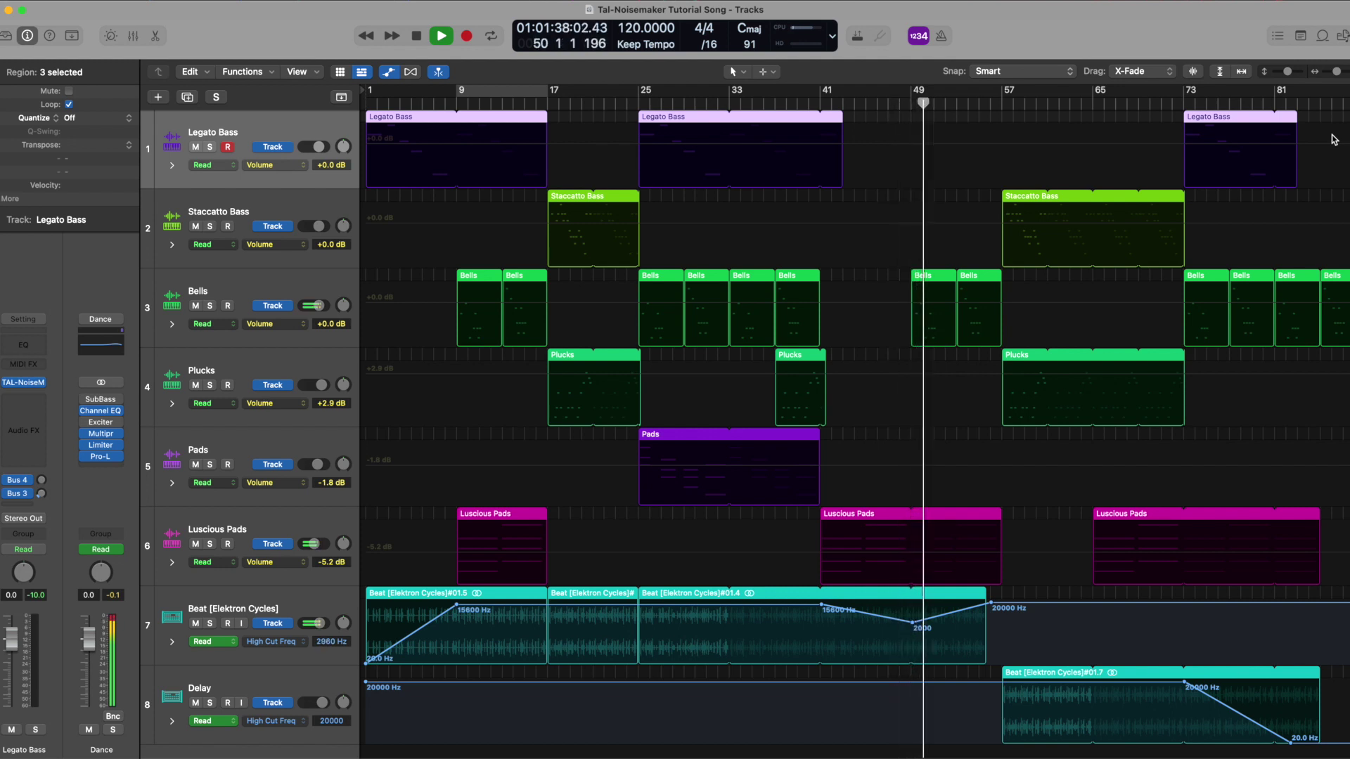
pyautogui.press('a')
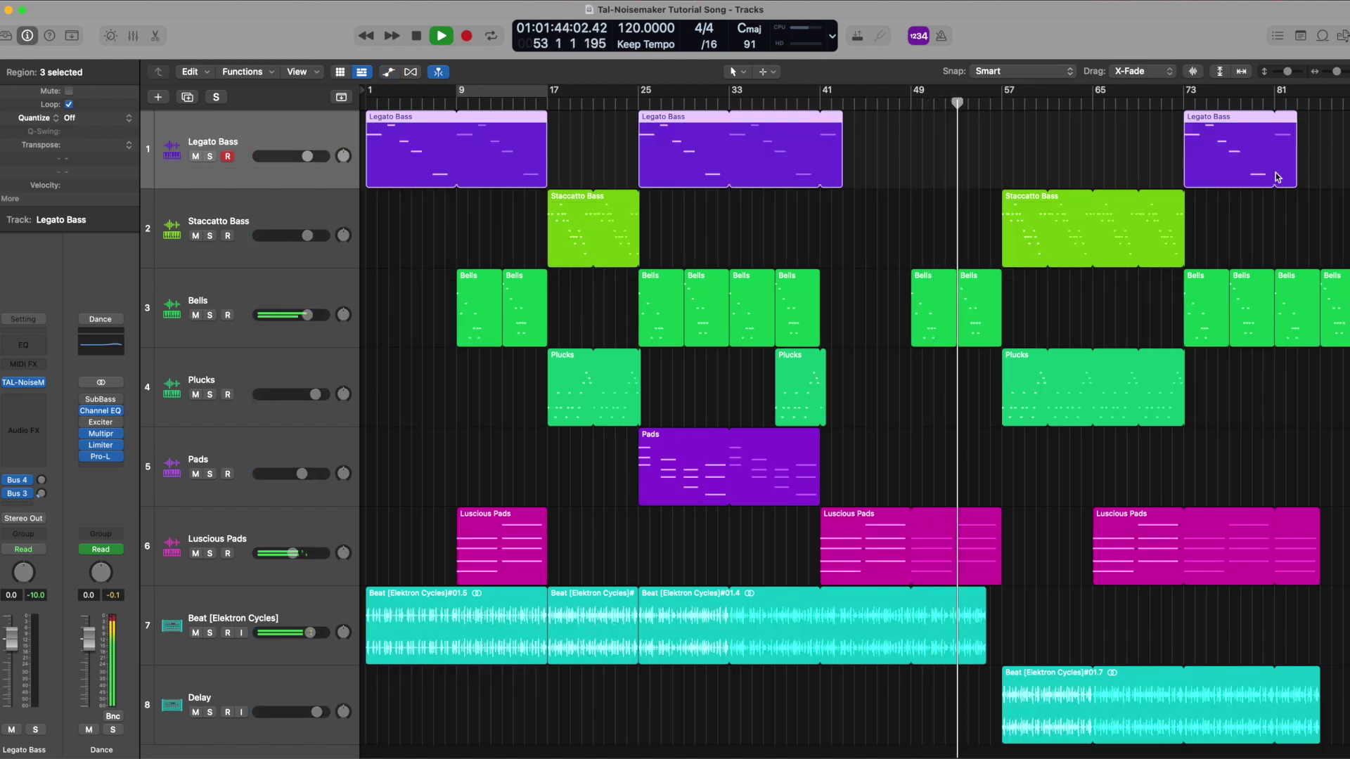
pyautogui.keyDown('ctrl'); pyautogui.keyDown('alt'); pyautogui.click(1063, 453); pyautogui.keyUp('alt'); pyautogui.keyUp('ctrl')
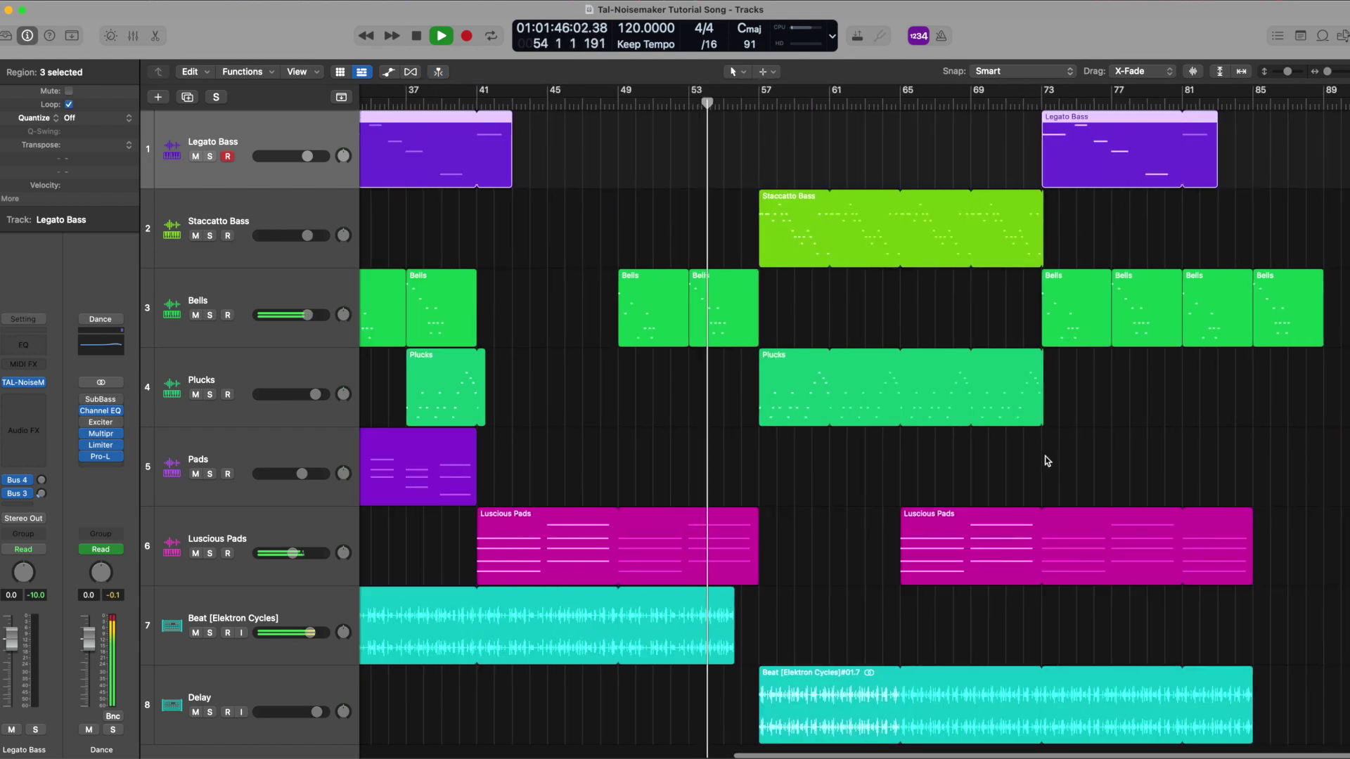